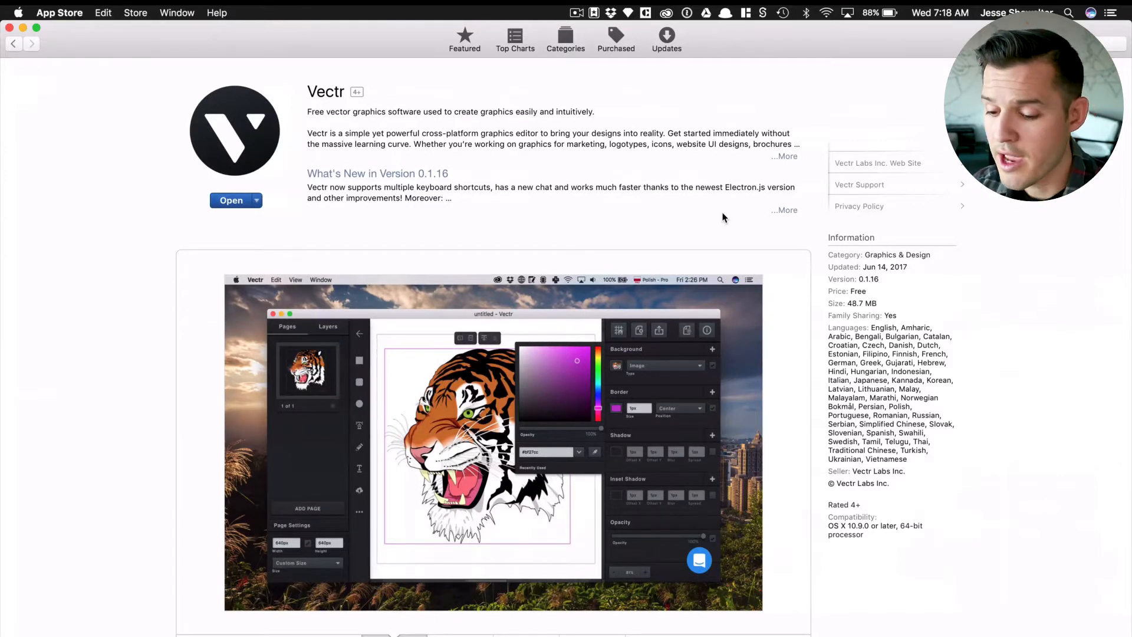
Step: Switch from the App Store to the Vectr window with the untitled document
{"action": "key", "text": "super+Tab"}
{"action": "key", "text": "super+Tab"}
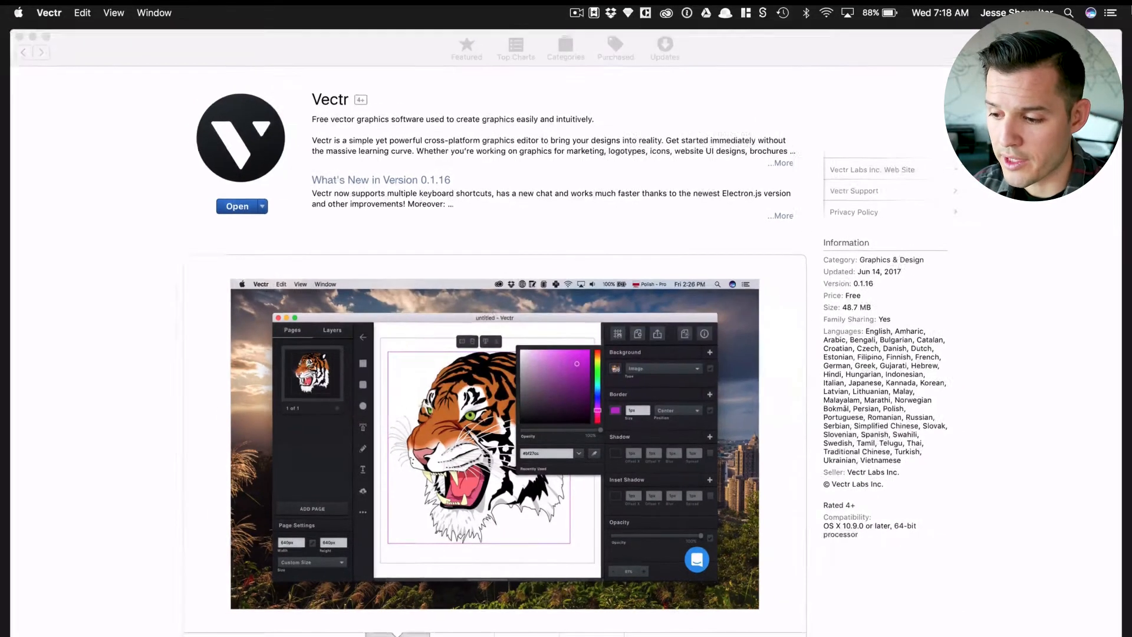
{"action": "key", "text": "ctrl+Up"}
{"action": "left_click", "coordinate": [702, 96]}
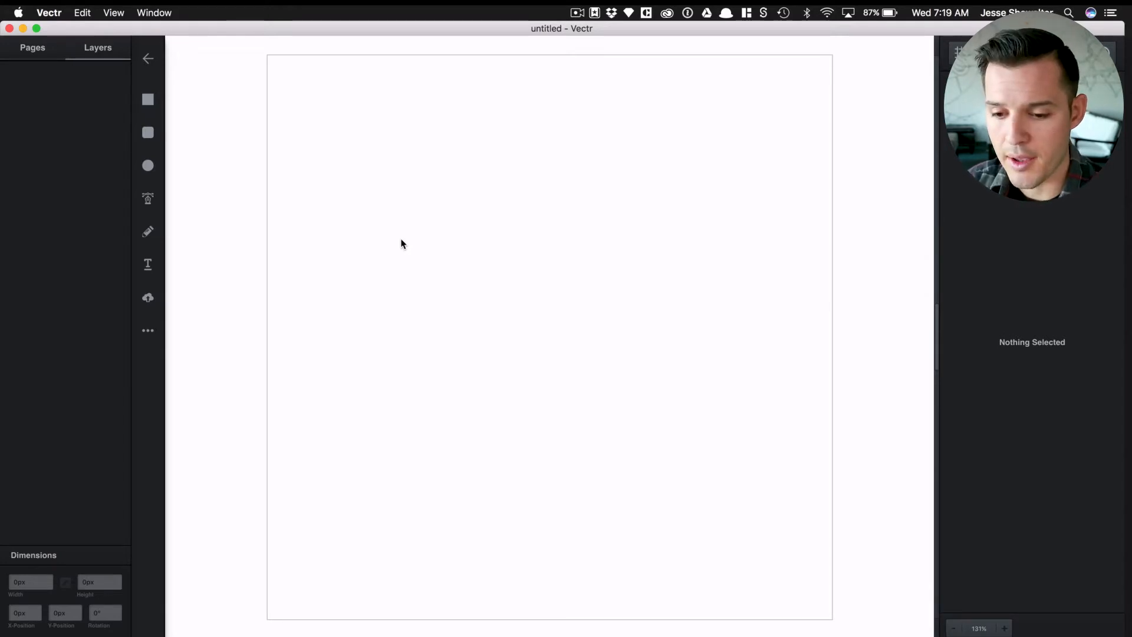
{"action": "left_click", "coordinate": [59, 11]}
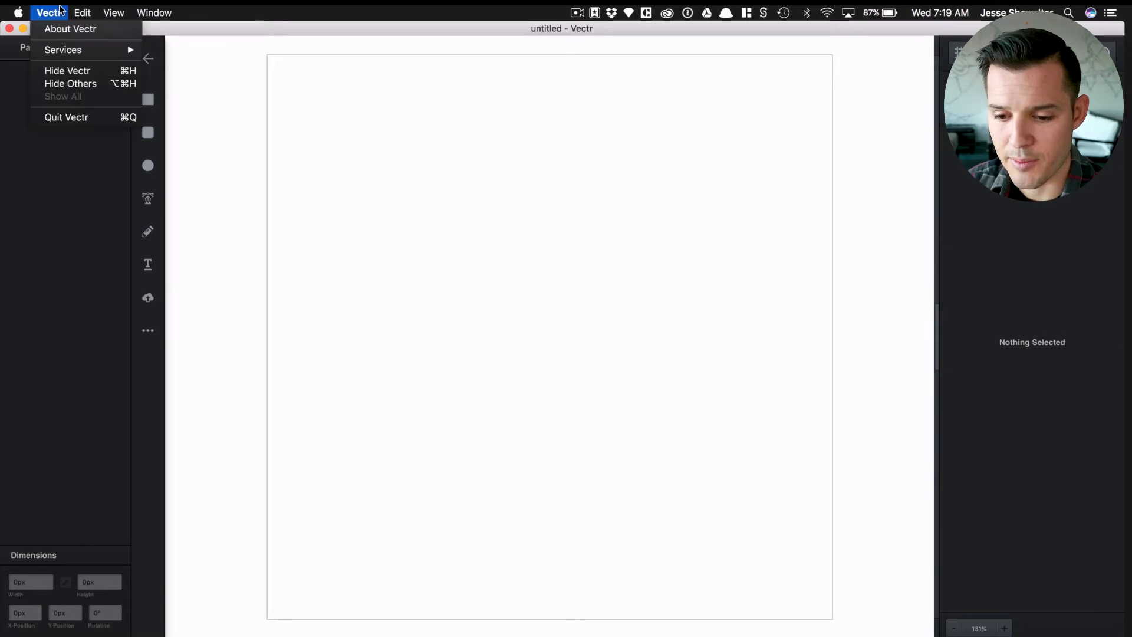
{"action": "mouse_move", "coordinate": [87, 11]}
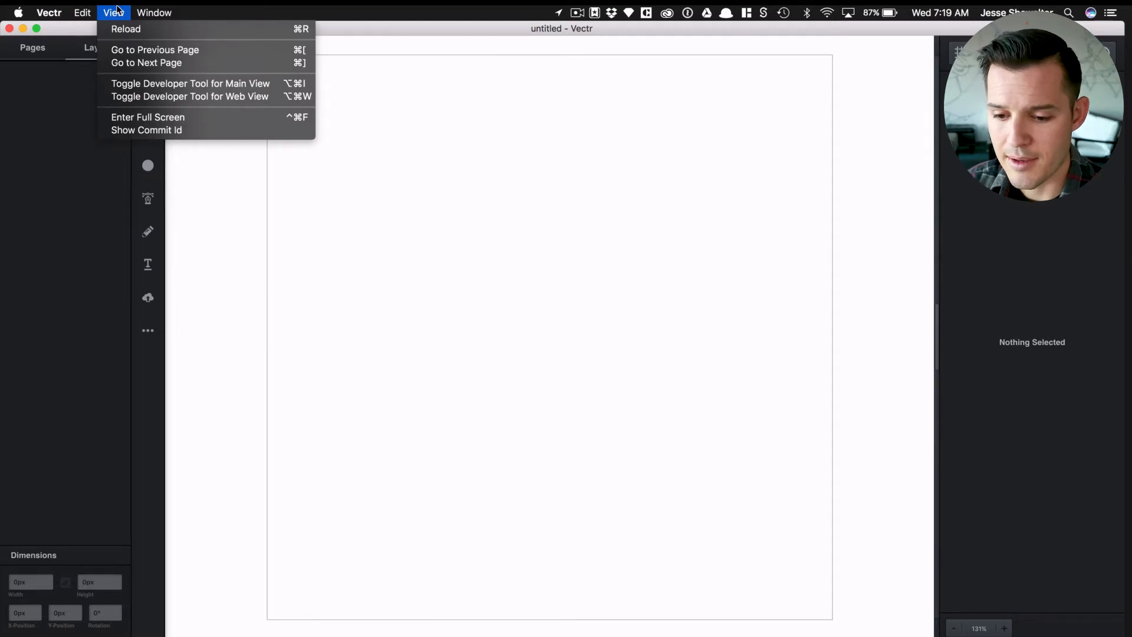
{"action": "mouse_move", "coordinate": [155, 11]}
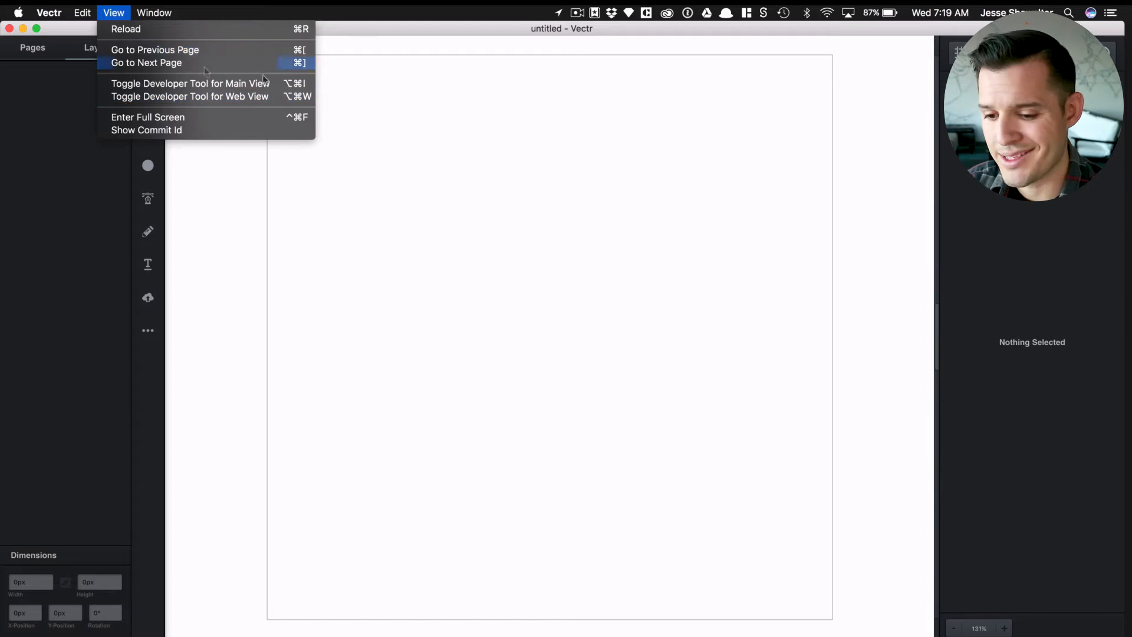
{"action": "left_click", "coordinate": [426, 112]}
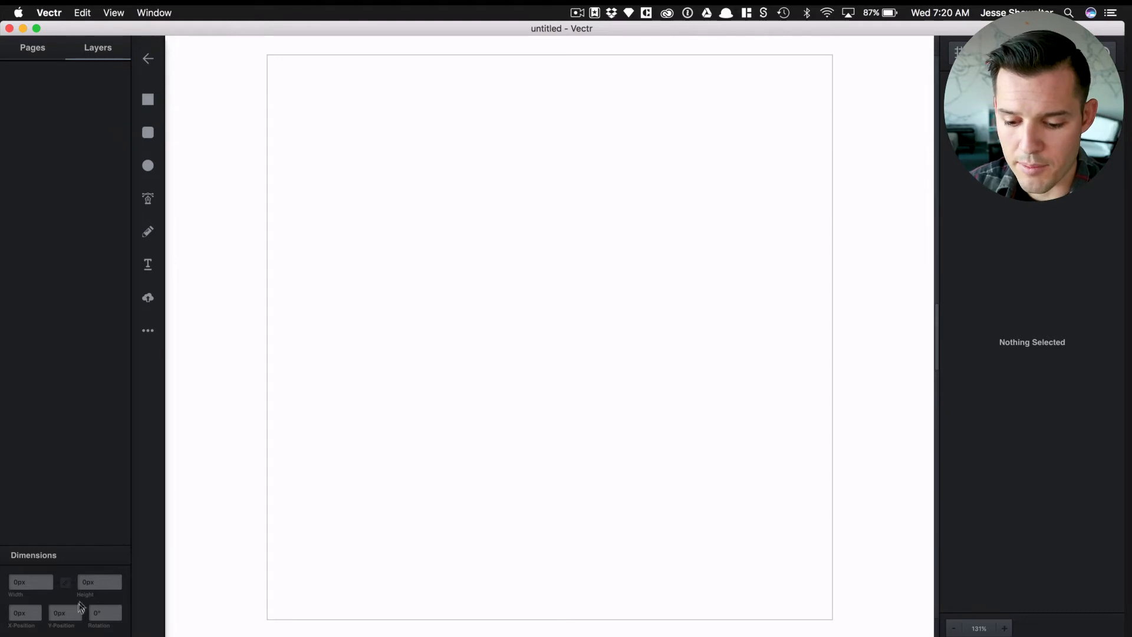
Step: Try out a rectangle about 105 by 89 px on the page, scaled proportionally to 235 px wide, and delete it
{"action": "left_click", "coordinate": [147, 100]}
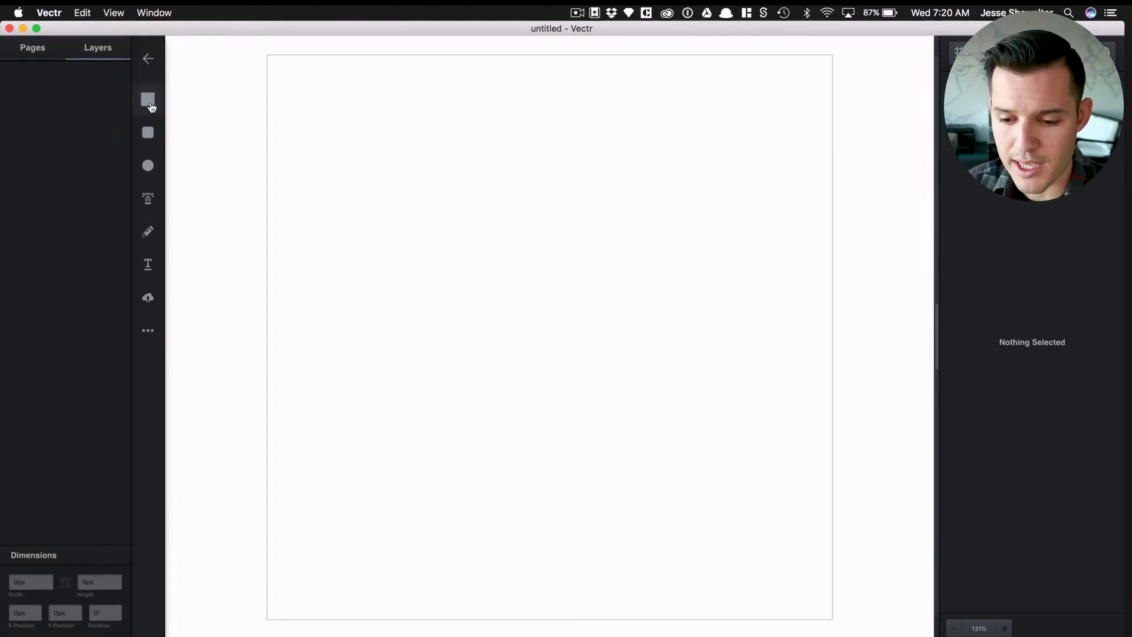
{"action": "left_click_drag", "start_coordinate": [382, 173], "coordinate": [404, 209]}
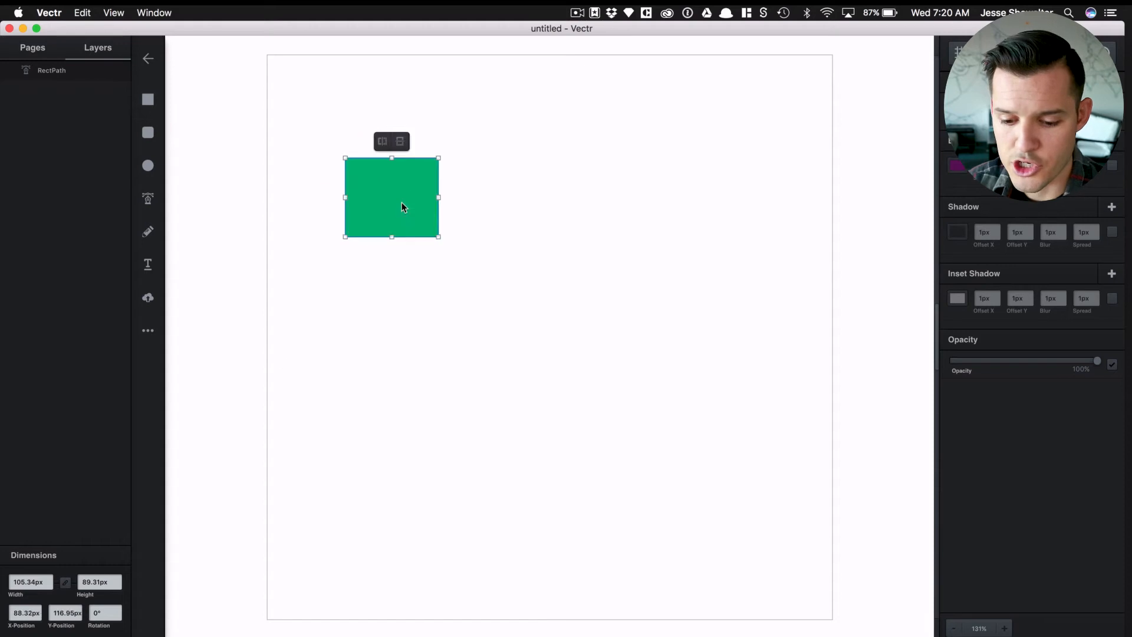
{"action": "left_click", "coordinate": [49, 578]}
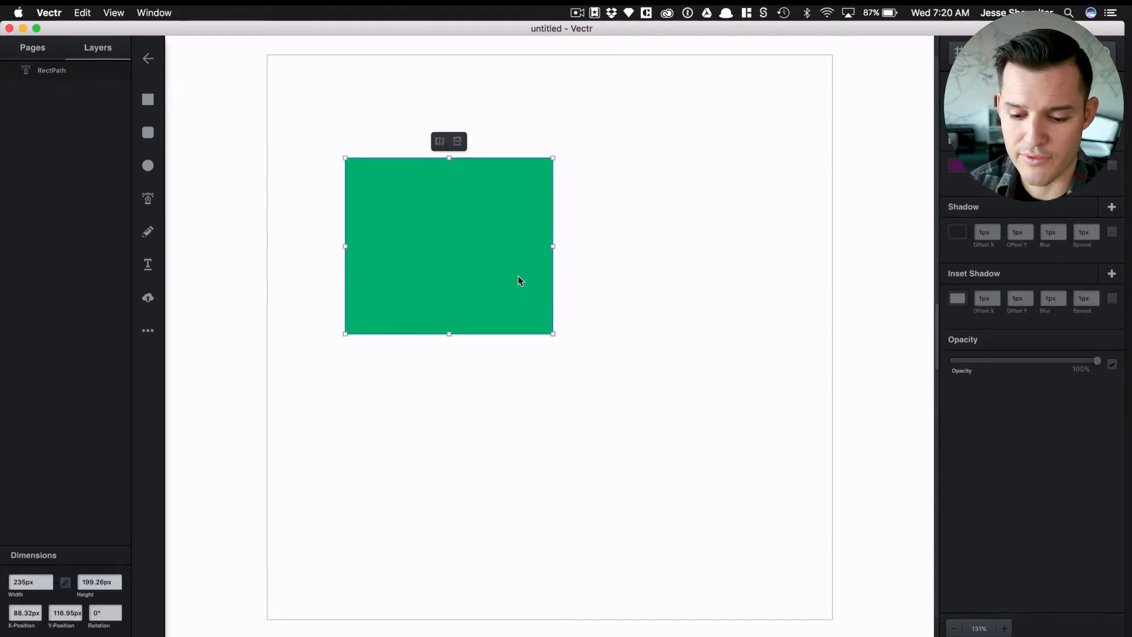
{"action": "key", "text": "BackSpace"}
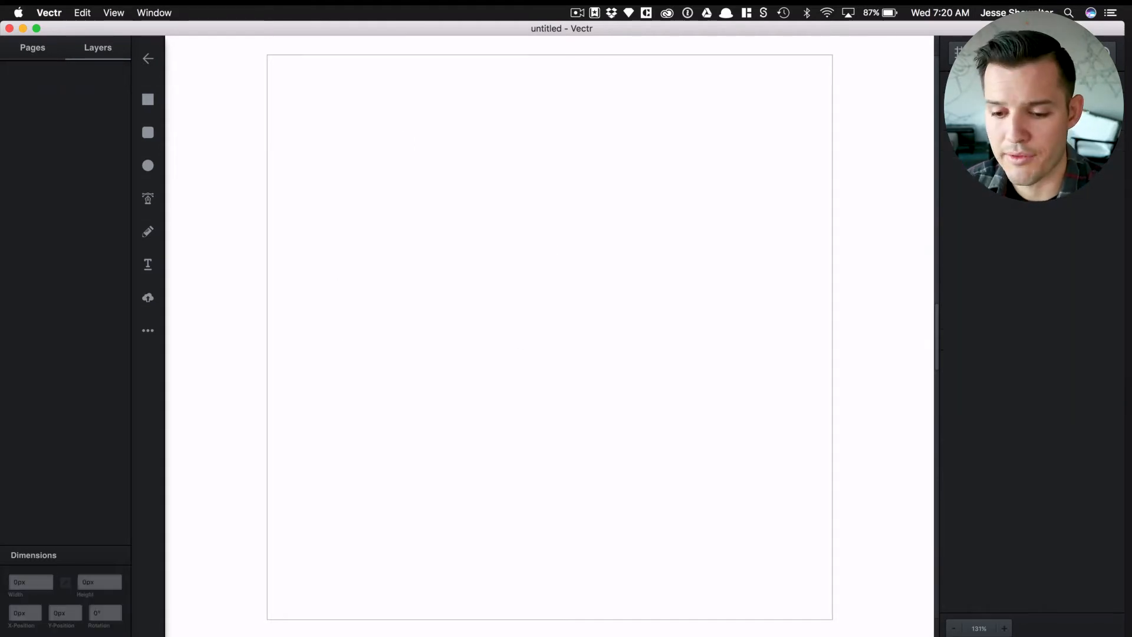
Step: Add a second page and enter a width of 370 px and a height of 667 px for it
{"action": "left_click", "coordinate": [33, 47]}
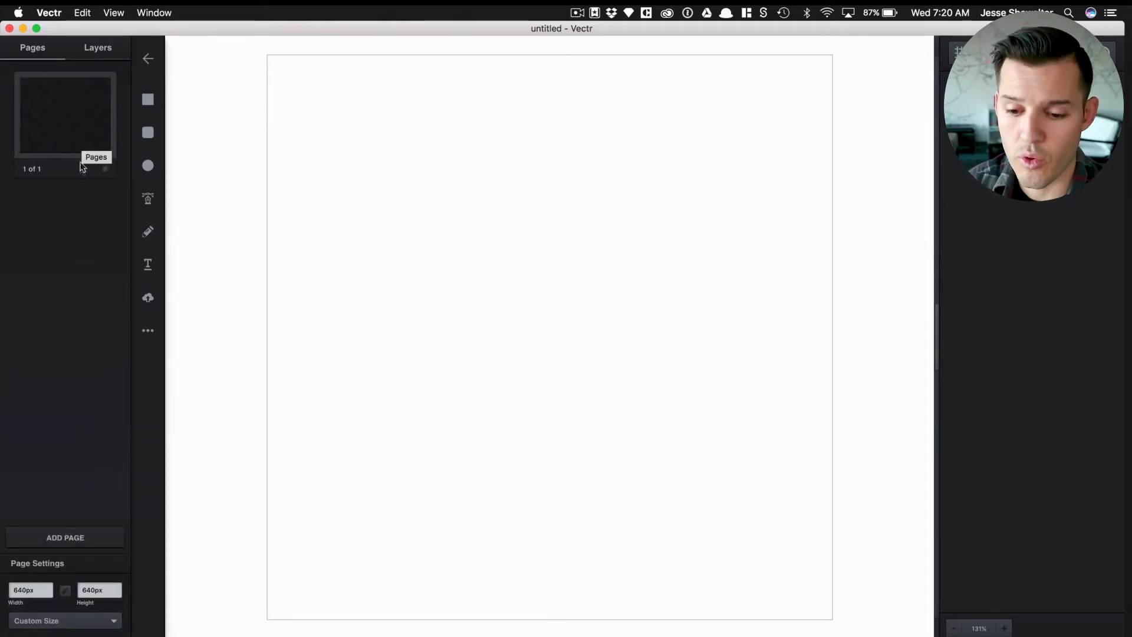
{"action": "left_click", "coordinate": [87, 534]}
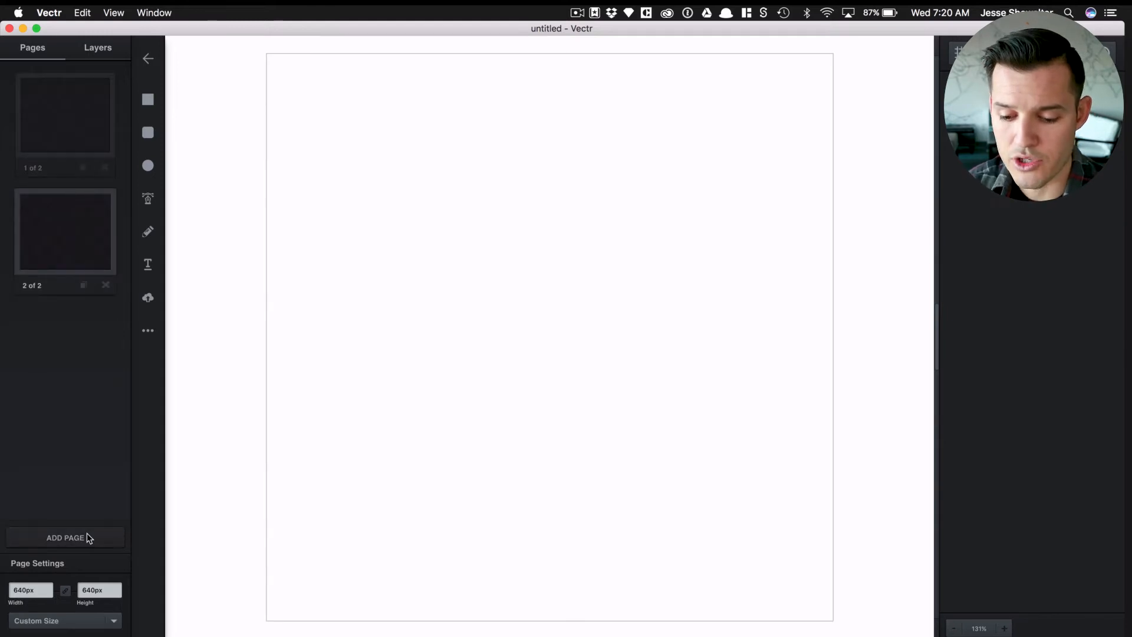
{"action": "left_click", "coordinate": [49, 588]}
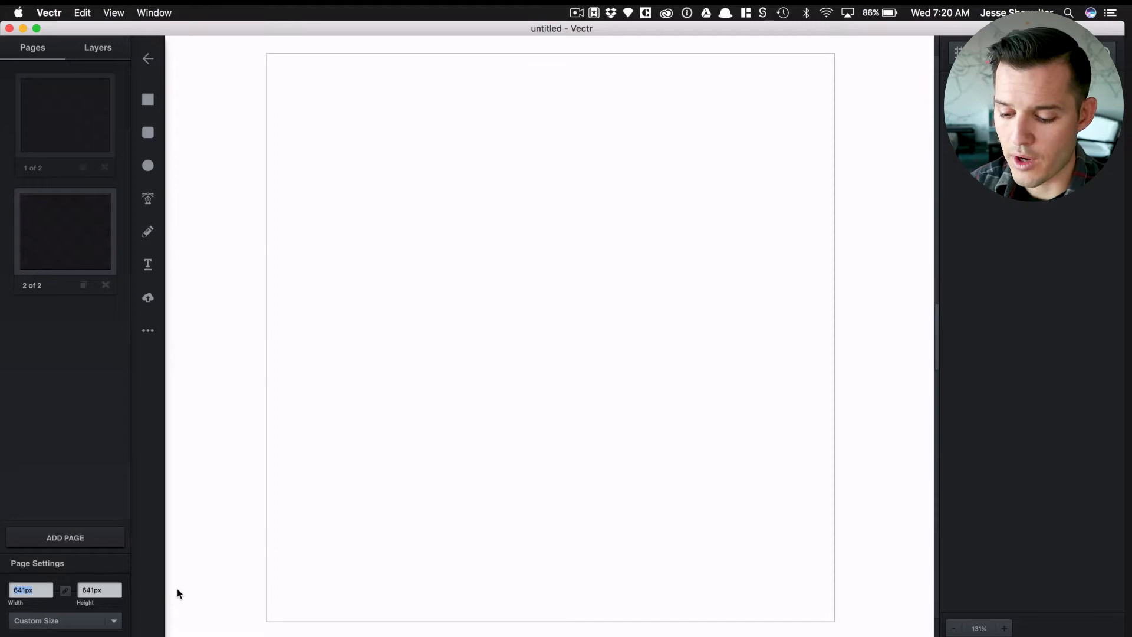
{"action": "type", "text": "337"}
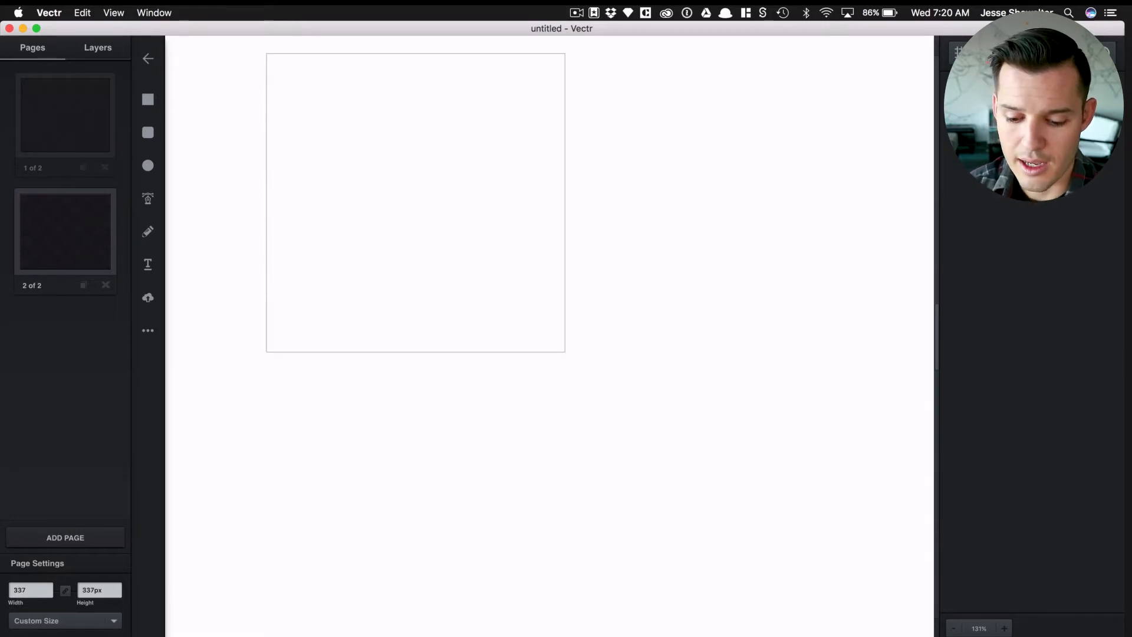
{"action": "key", "text": "BackSpace"}
{"action": "key", "text": "BackSpace"}
{"action": "type", "text": "70"}
{"action": "key", "text": "Tab"}
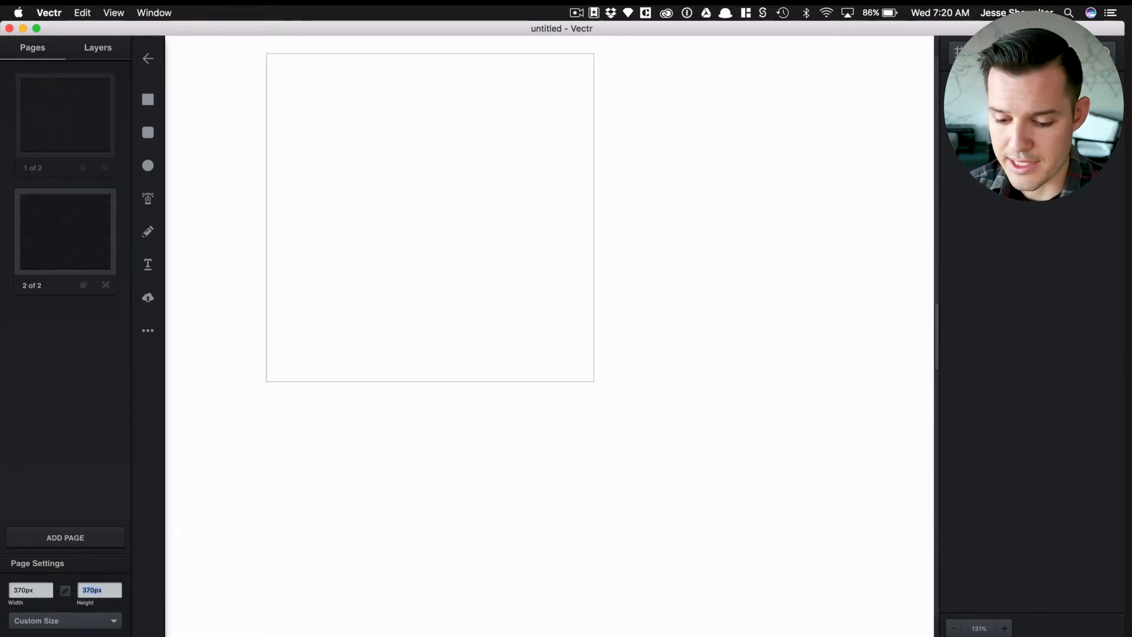
{"action": "type", "text": "667"}
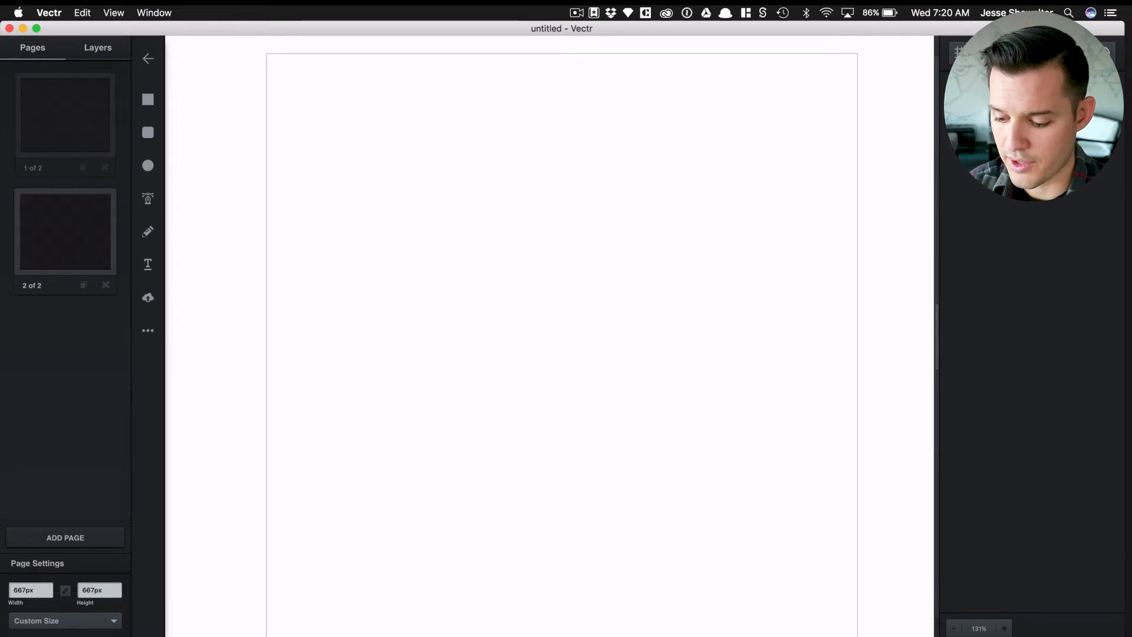
Step: Unlink the second page's width and height and set its width to 370 px
{"action": "key", "text": "super+minus"}
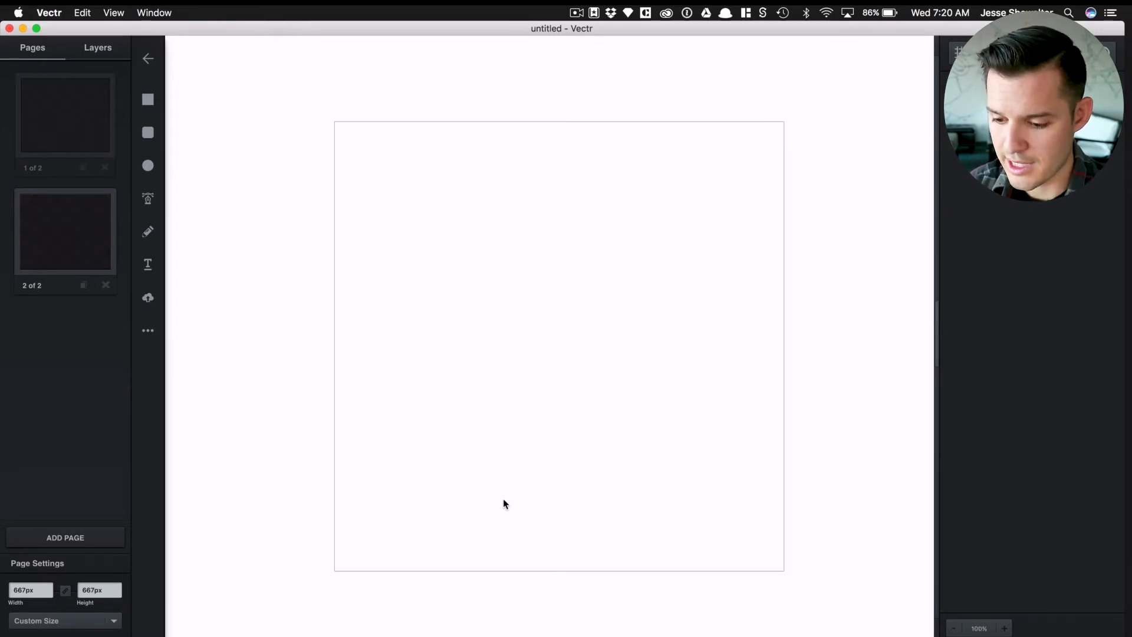
{"action": "left_click", "coordinate": [42, 592]}
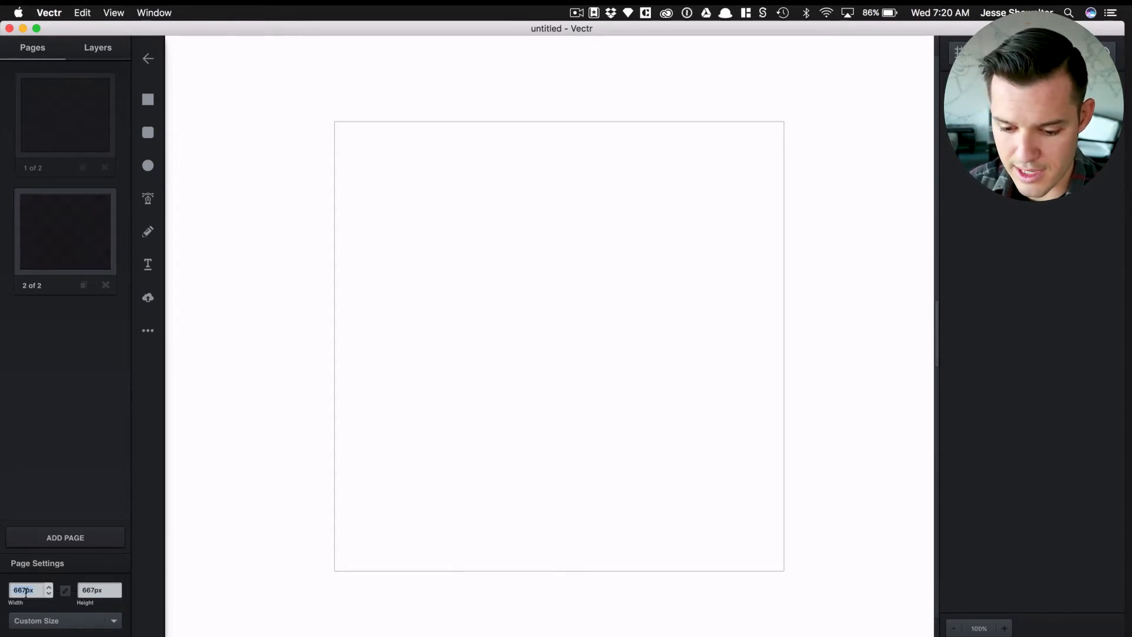
{"action": "left_click", "coordinate": [61, 595]}
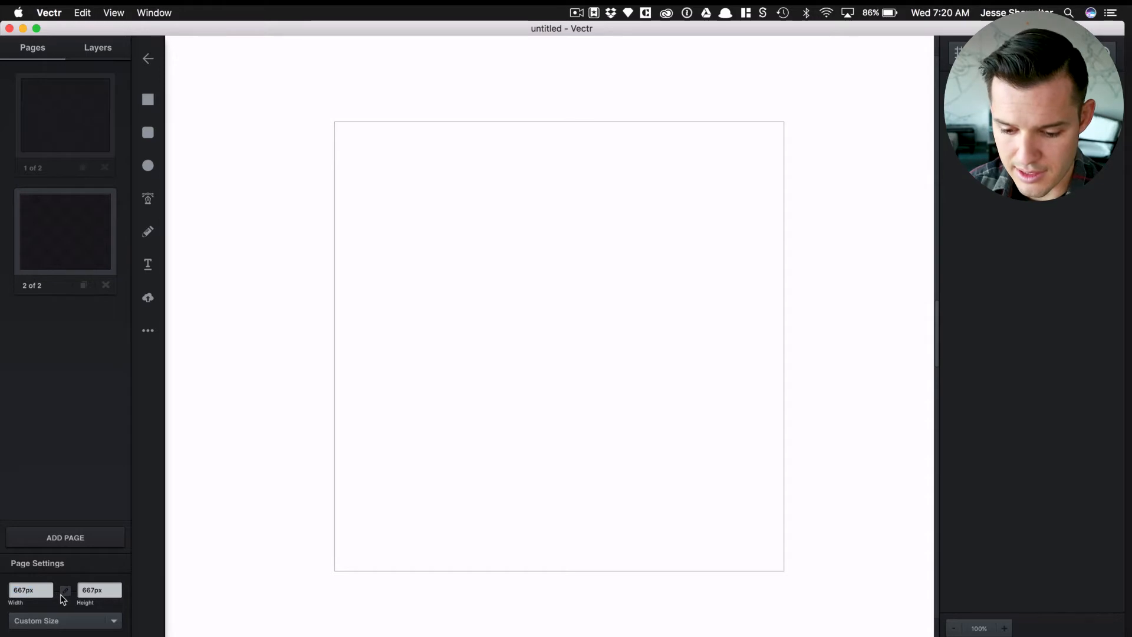
{"action": "left_click", "coordinate": [21, 592]}
{"action": "type", "text": "370"}
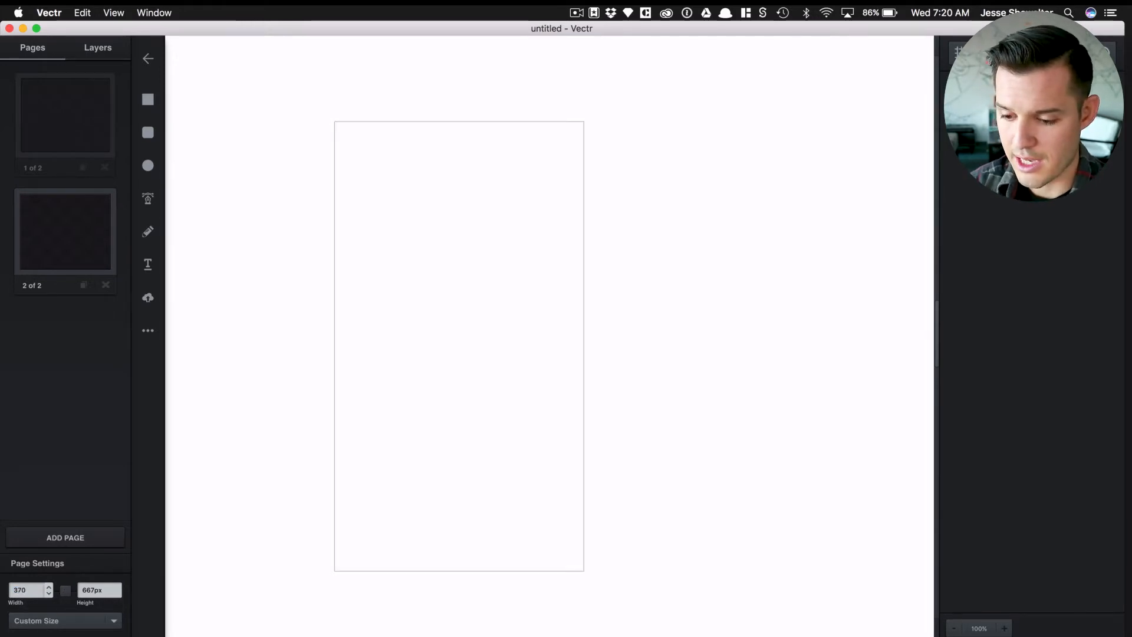
{"action": "key", "text": "Return"}
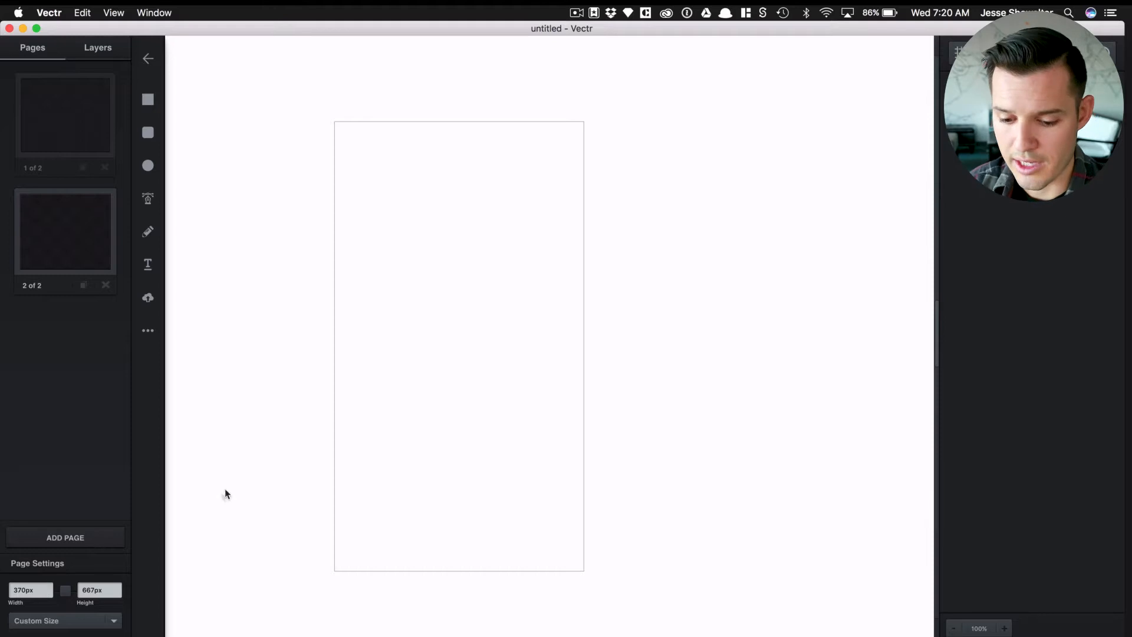
Step: Draw a rectangle from the page's upper-left corner, spanning a little over half of the page width
{"action": "left_click_drag", "start_coordinate": [356, 399], "coordinate": [401, 398]}
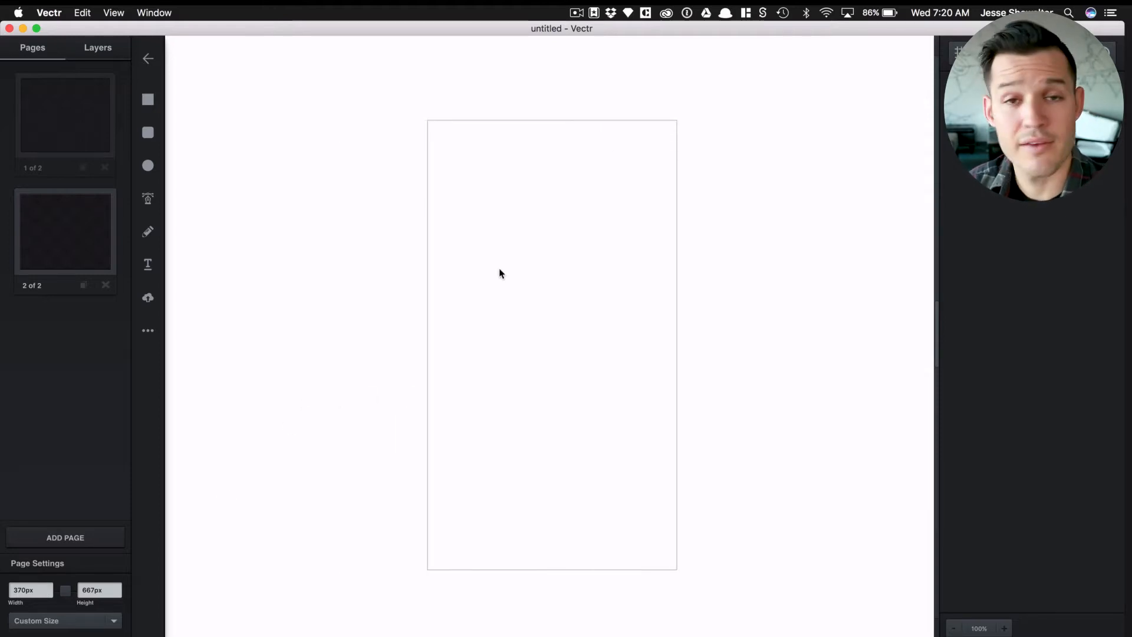
{"action": "left_click", "coordinate": [148, 100]}
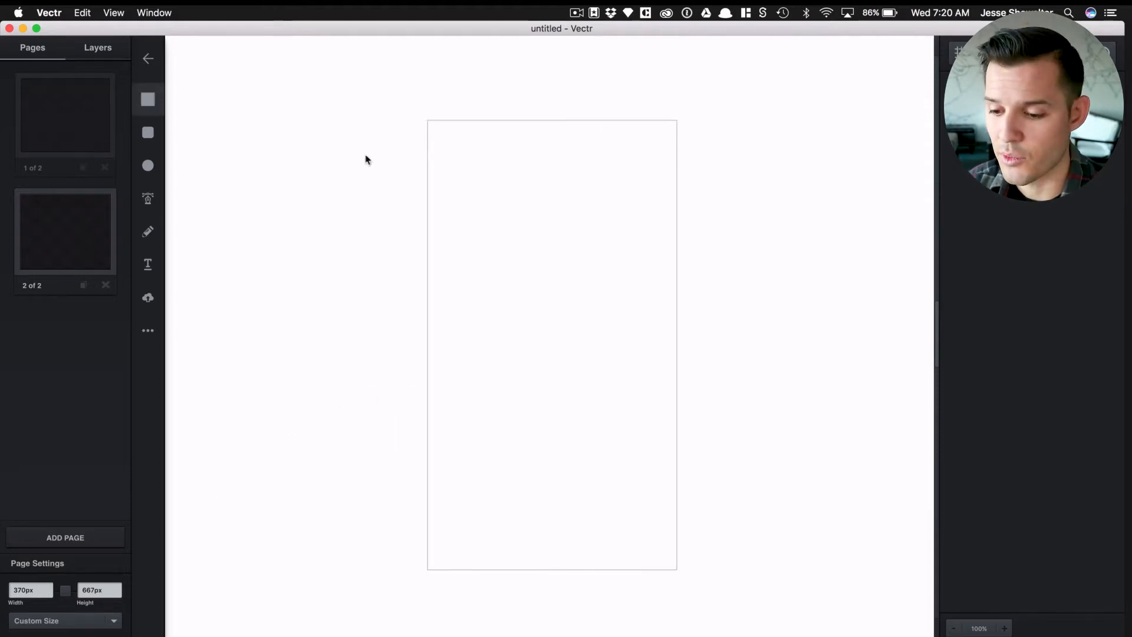
{"action": "mouse_move", "coordinate": [349, 150]}
{"action": "left_mouse_down"}
{"action": "mouse_move", "coordinate": [499, 248]}
{"action": "mouse_move", "coordinate": [592, 255]}
{"action": "mouse_move", "coordinate": [387, 248]}
{"action": "mouse_move", "coordinate": [448, 260]}
{"action": "mouse_move", "coordinate": [398, 231]}
{"action": "mouse_move", "coordinate": [452, 263]}
{"action": "mouse_move", "coordinate": [500, 247]}
{"action": "mouse_move", "coordinate": [500, 175]}
{"action": "left_mouse_up"}
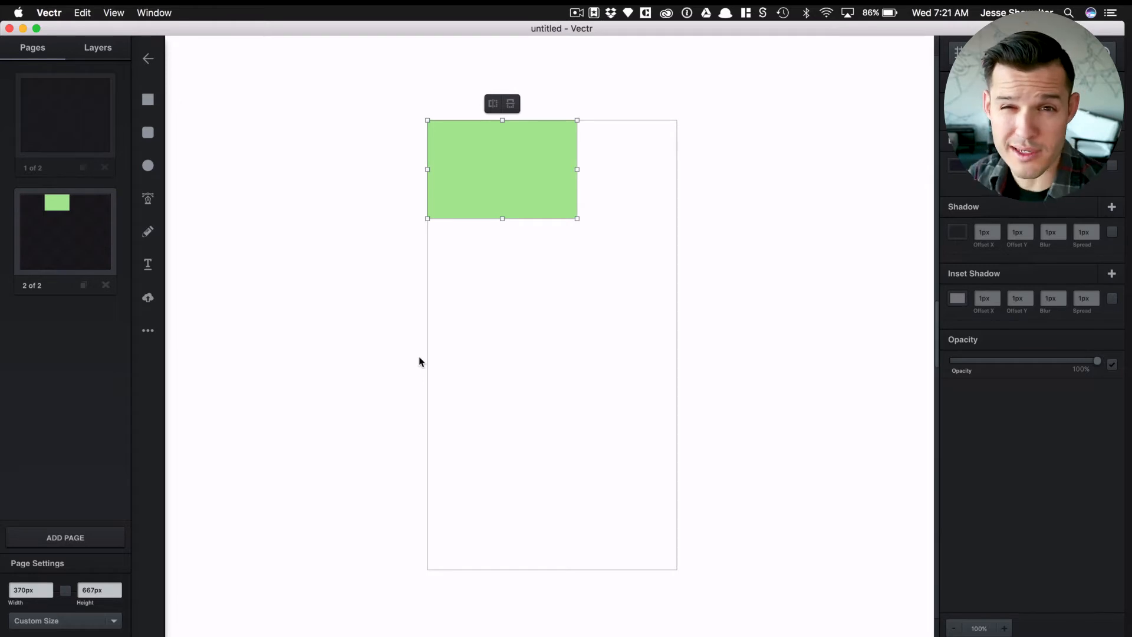
Step: Apply the iPhone 6 Portrait size preset to the second page and deselect the rectangle
{"action": "left_click", "coordinate": [105, 621]}
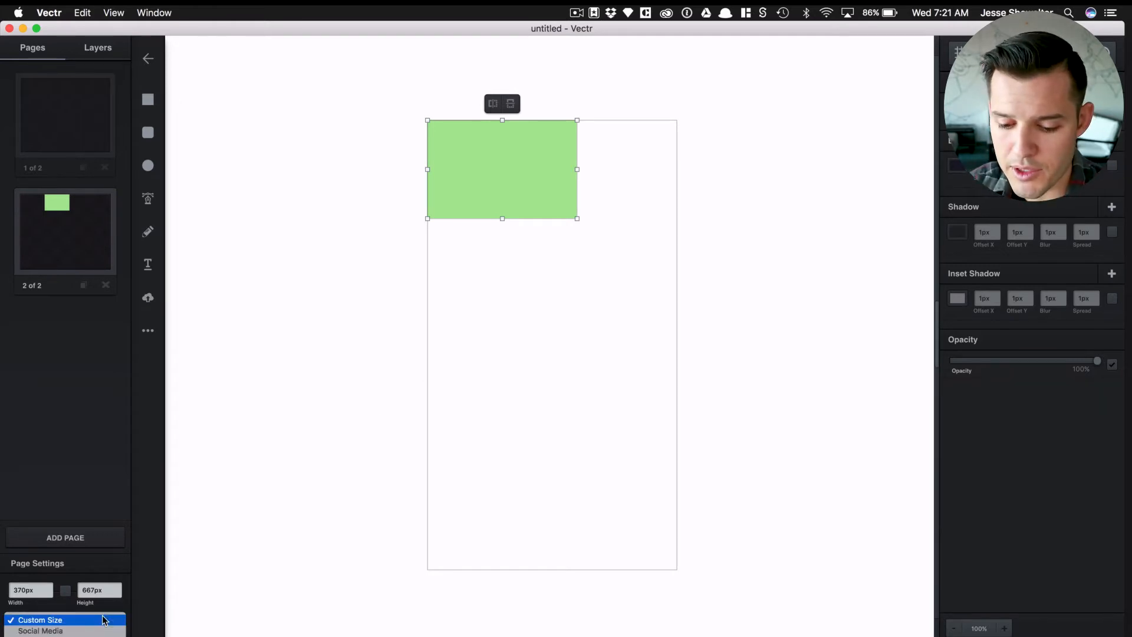
{"action": "scroll", "coordinate": [103, 632], "scroll_direction": "down", "scroll_amount": 5}
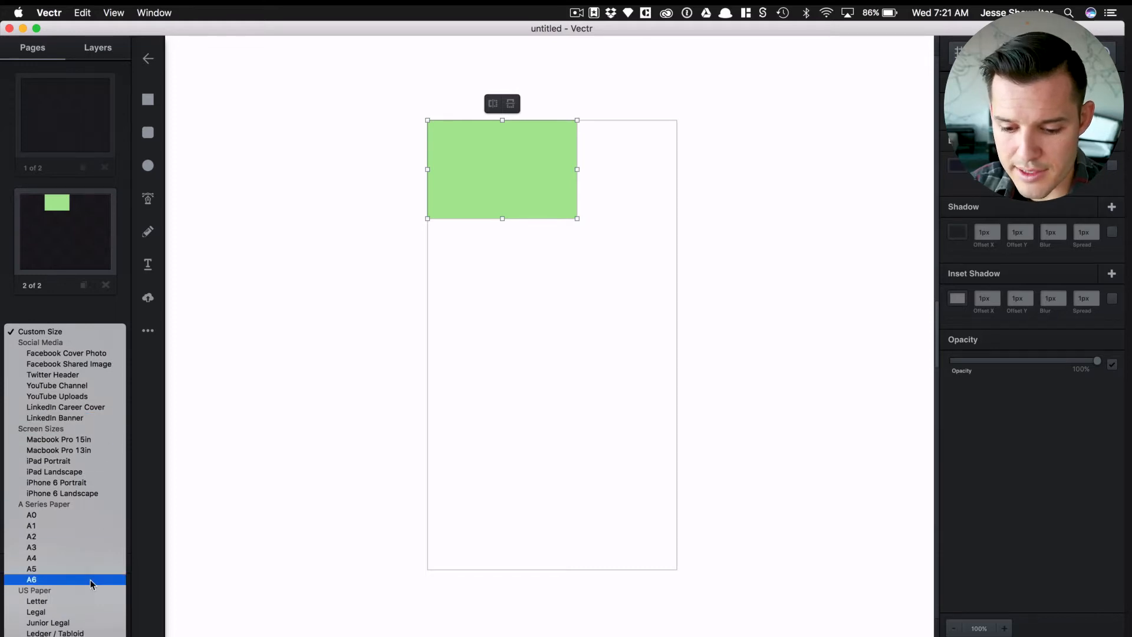
{"action": "left_click", "coordinate": [94, 482]}
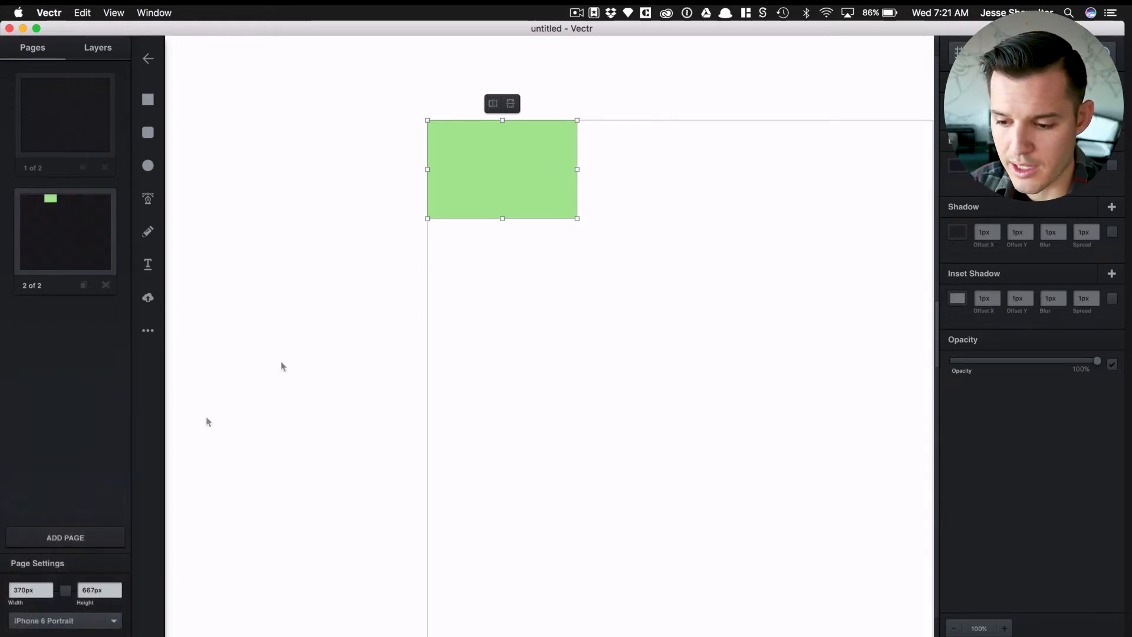
{"action": "left_click", "coordinate": [657, 361]}
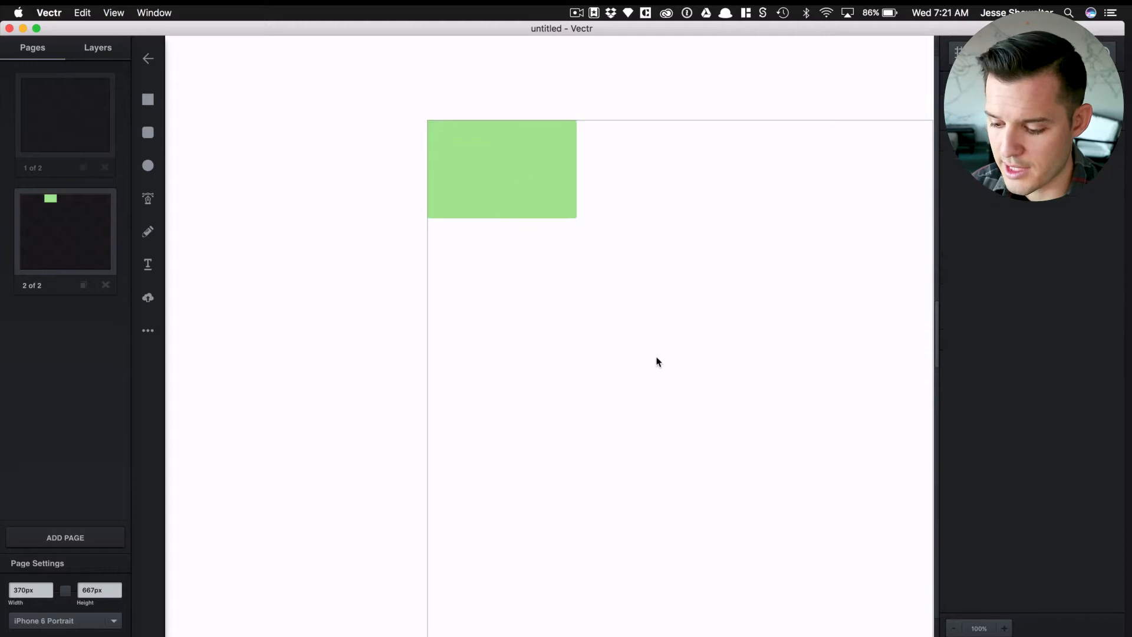
Step: Enlarge the green rectangle to the full page width, about 750 by 862 px, and deselect it
{"action": "key", "text": "super+minus"}
{"action": "left_click_drag", "start_coordinate": [651, 369], "coordinate": [549, 256]}
{"action": "left_click", "coordinate": [429, 158]}
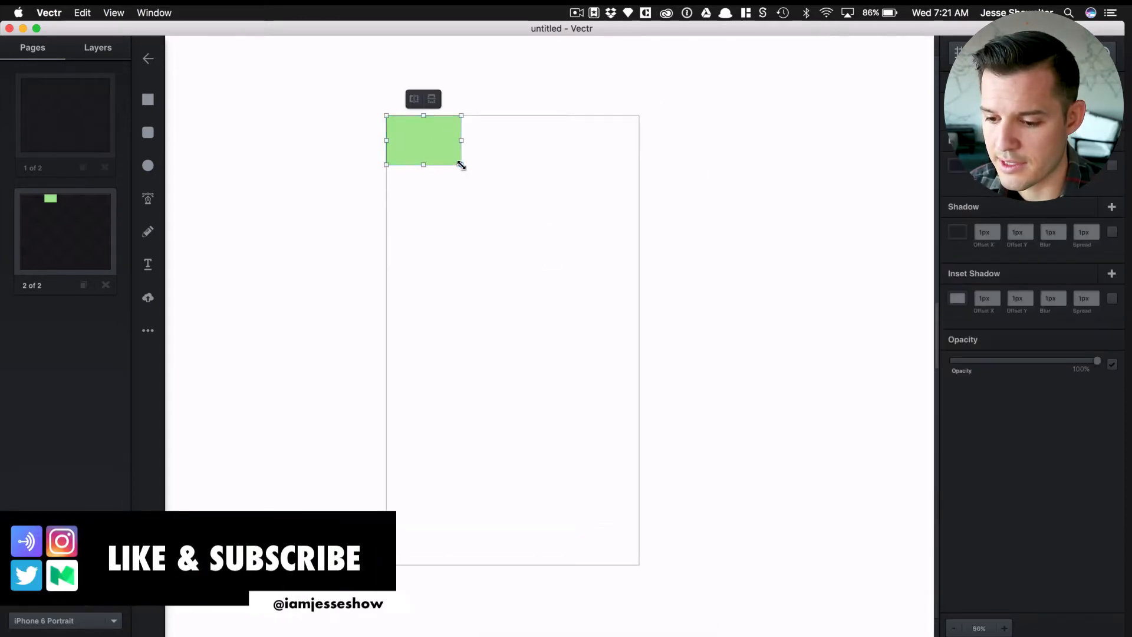
{"action": "left_click_drag", "start_coordinate": [461, 164], "coordinate": [637, 407]}
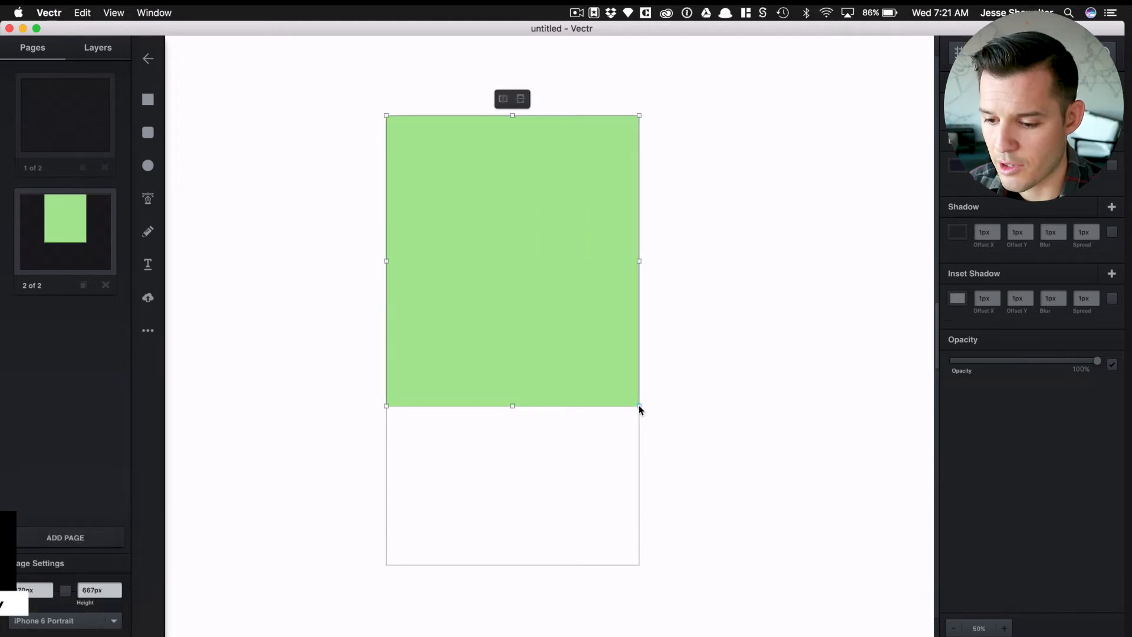
{"action": "left_click", "coordinate": [677, 252]}
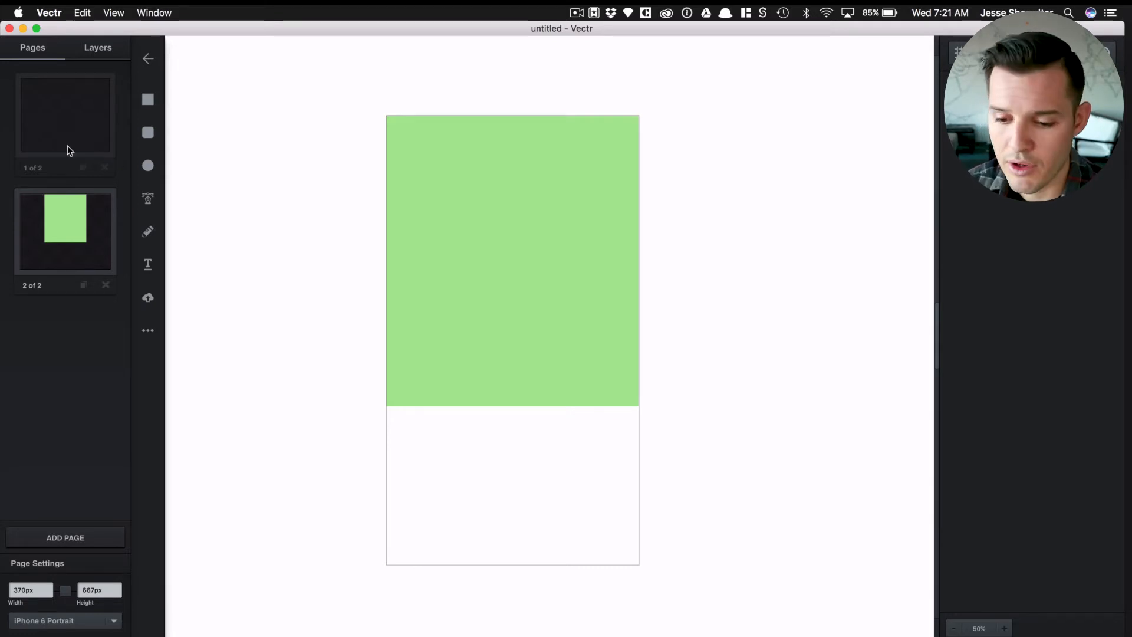
Step: Show the page's layers and rename the green rectangle's layer as box
{"action": "left_click", "coordinate": [97, 47]}
{"action": "left_click", "coordinate": [448, 234]}
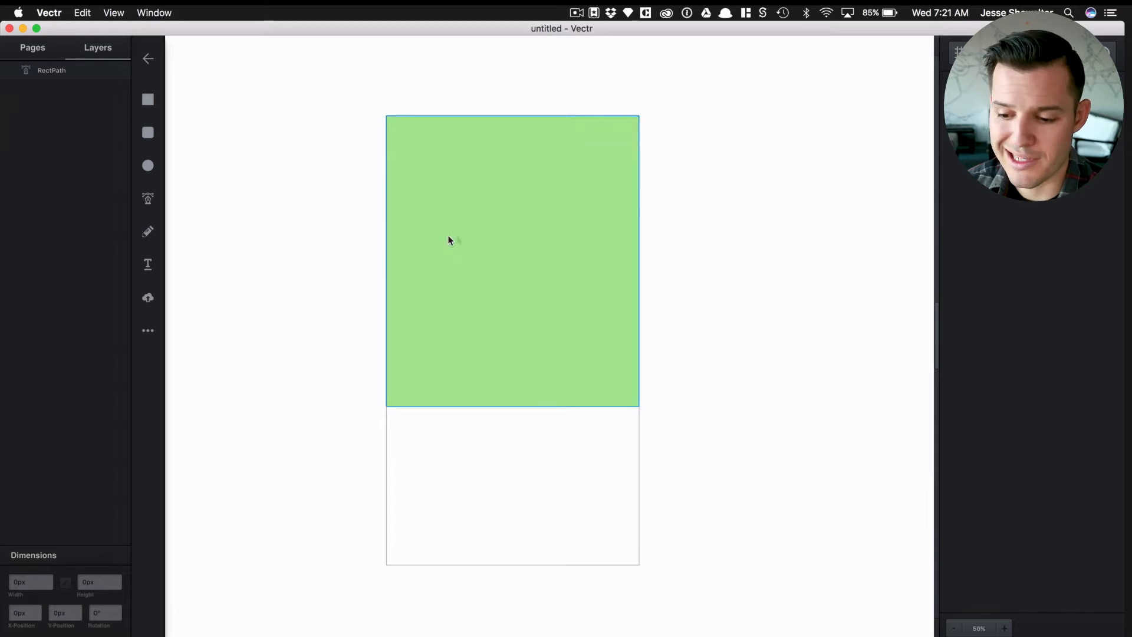
{"action": "left_click_drag", "start_coordinate": [448, 228], "coordinate": [463, 210]}
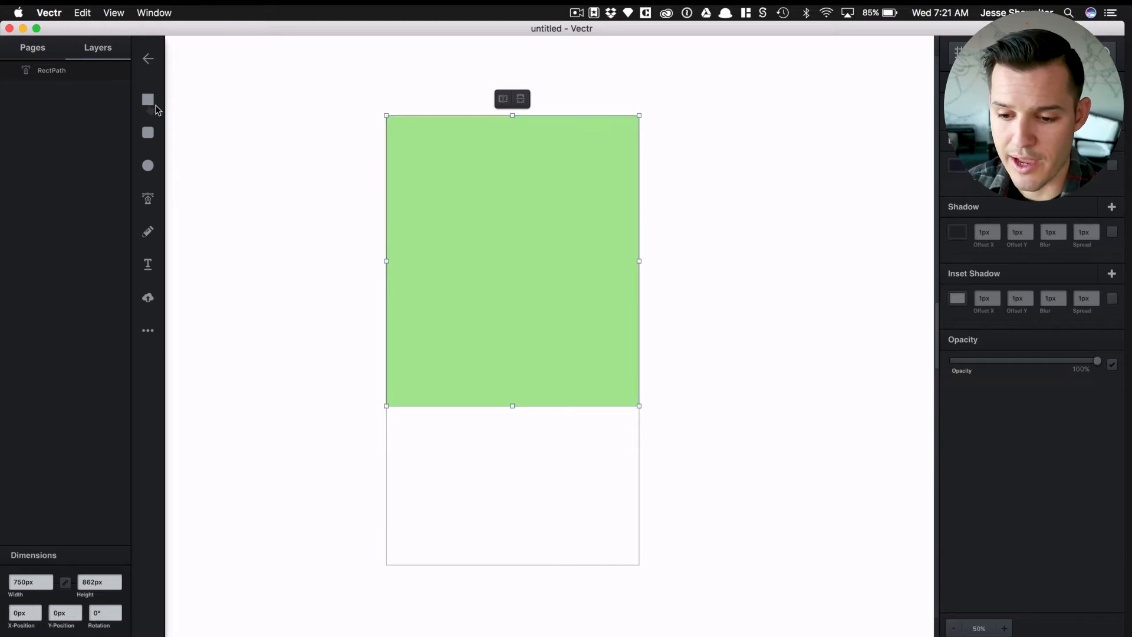
{"action": "double_click", "coordinate": [63, 71]}
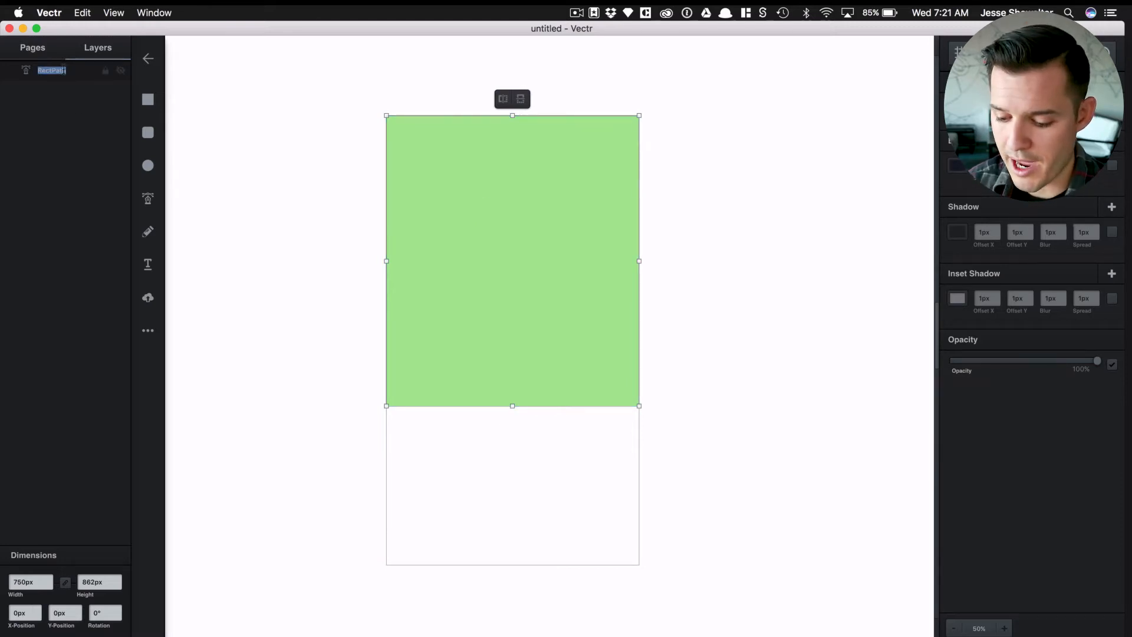
{"action": "type", "text": "box"}
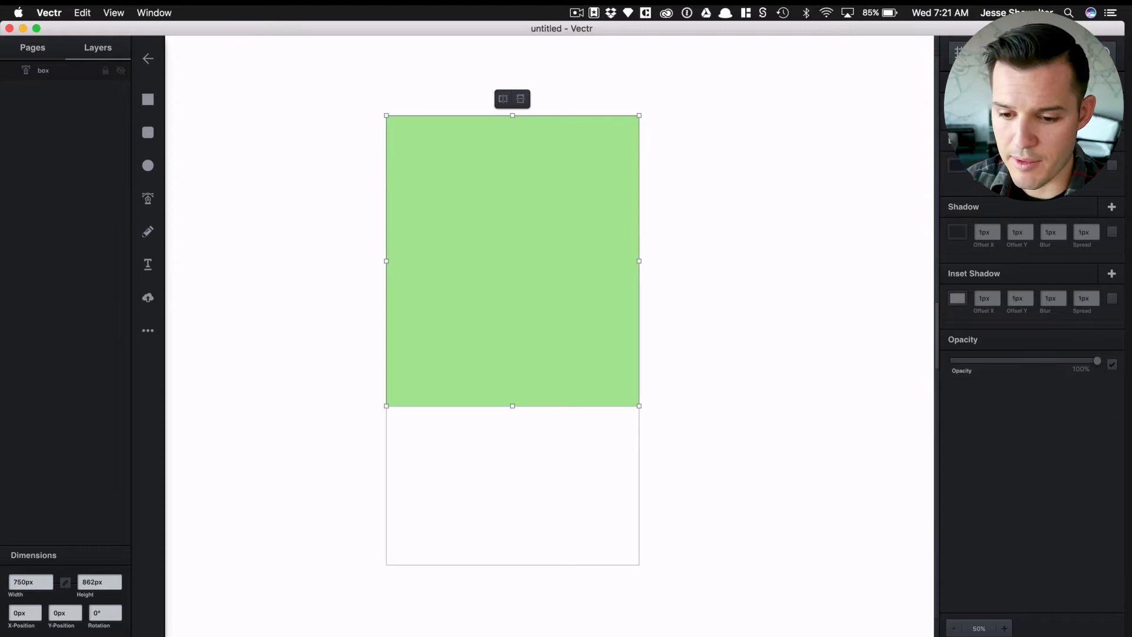
Step: Finish naming the green rectangle's layer and switch that layer's visibility off and back on
{"action": "key", "text": "Return"}
{"action": "mouse_move", "coordinate": [103, 71]}
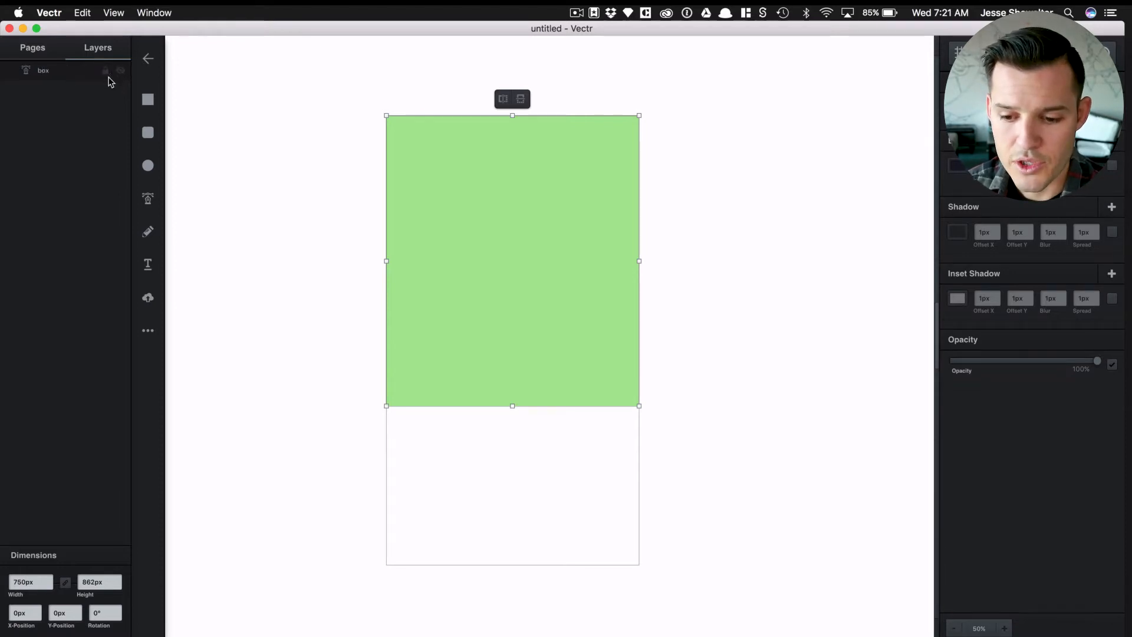
{"action": "left_click", "coordinate": [120, 71]}
{"action": "left_click", "coordinate": [120, 71]}
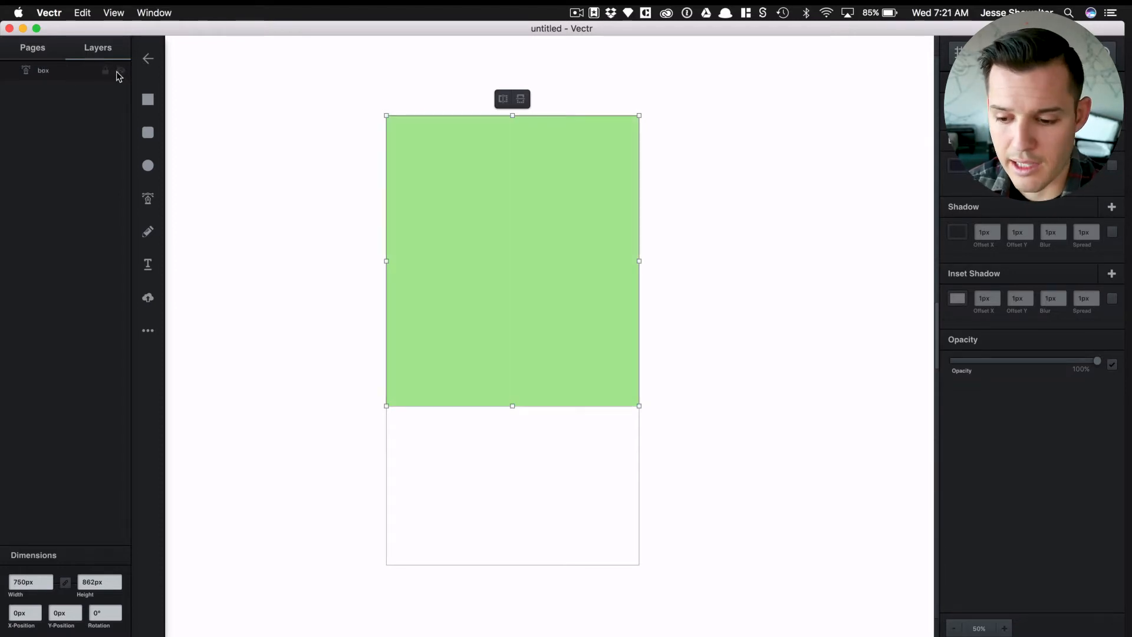
{"action": "left_click_drag", "start_coordinate": [458, 248], "coordinate": [362, 277]}
{"action": "left_click_drag", "start_coordinate": [282, 219], "coordinate": [365, 261]}
{"action": "key", "text": "Delete"}
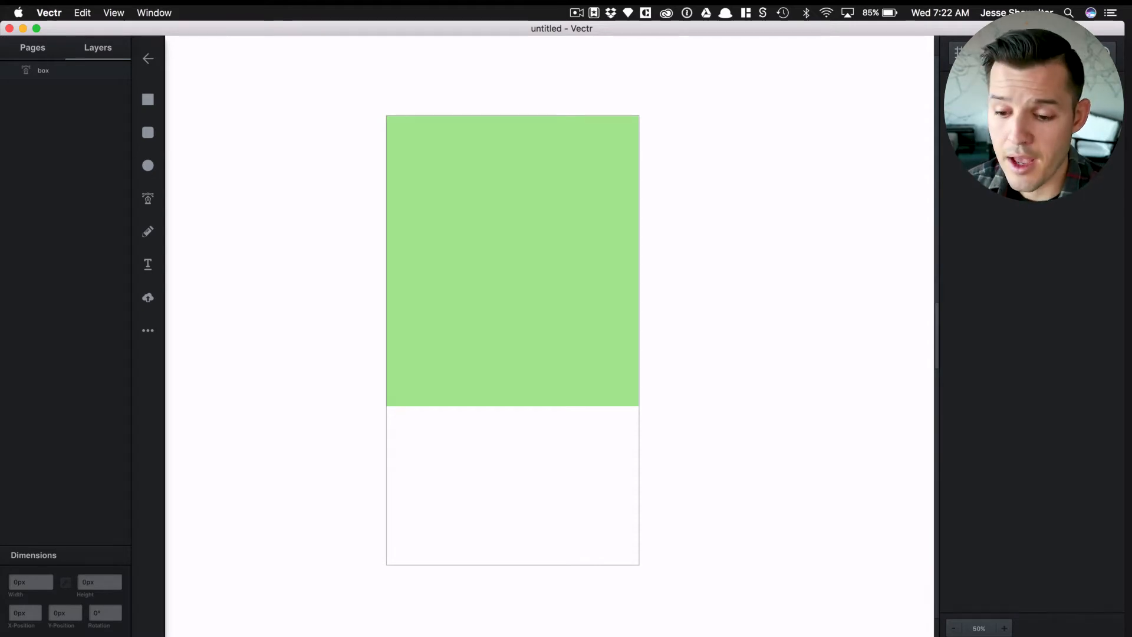
Step: Return to the file overview and look over the saved files and the file search
{"action": "left_click", "coordinate": [148, 58]}
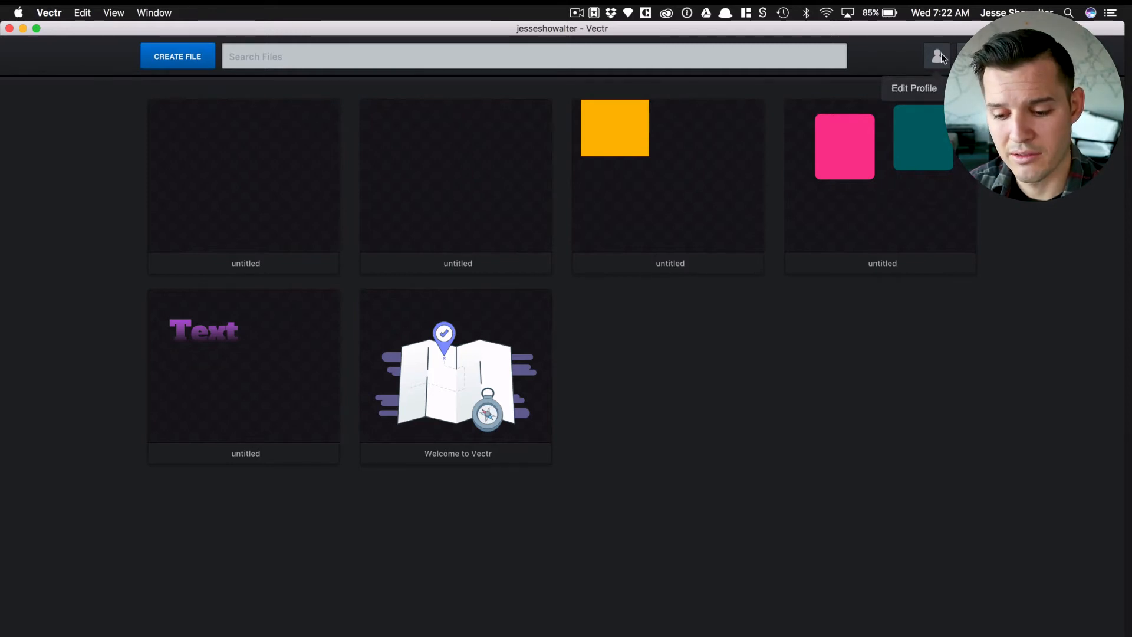
{"action": "mouse_move", "coordinate": [254, 188]}
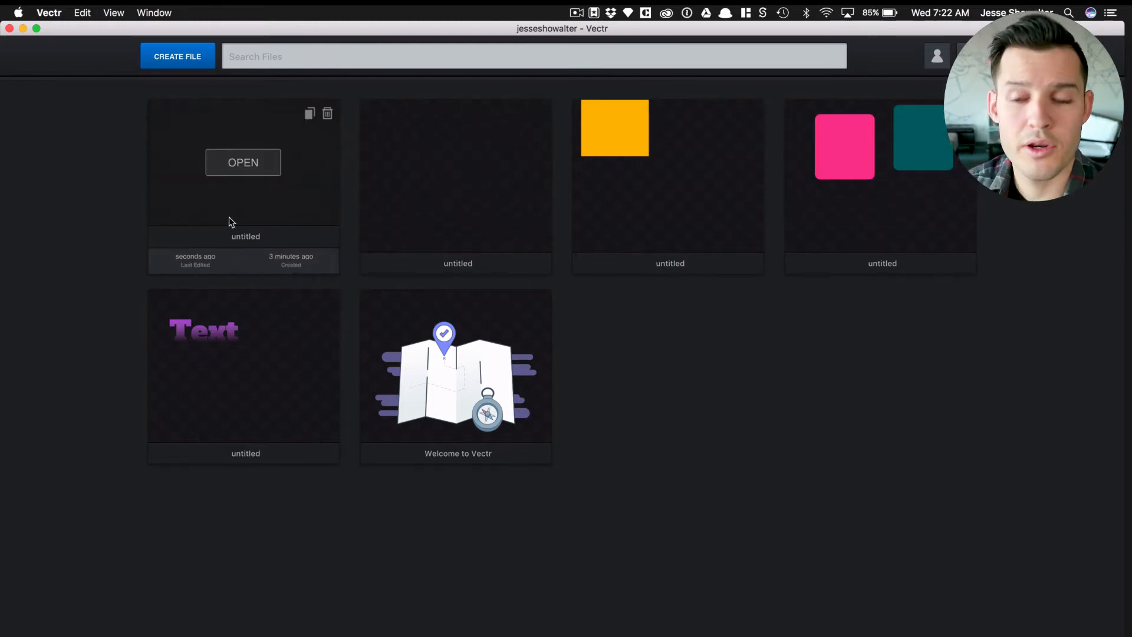
{"action": "mouse_move", "coordinate": [610, 201]}
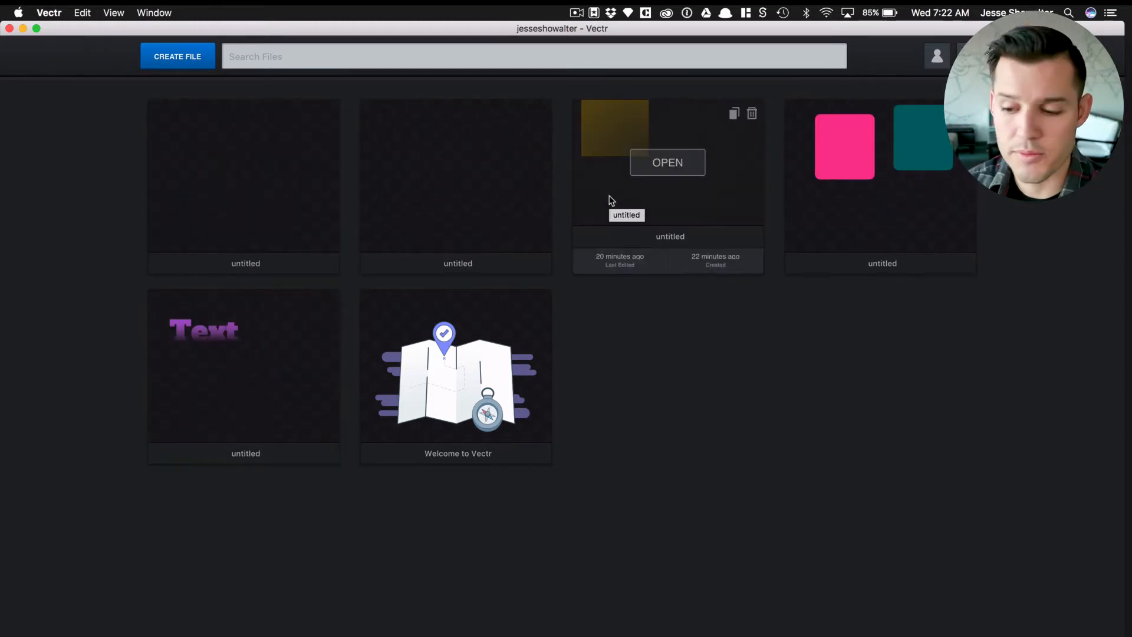
{"action": "left_click", "coordinate": [254, 59]}
{"action": "mouse_move", "coordinate": [230, 228]}
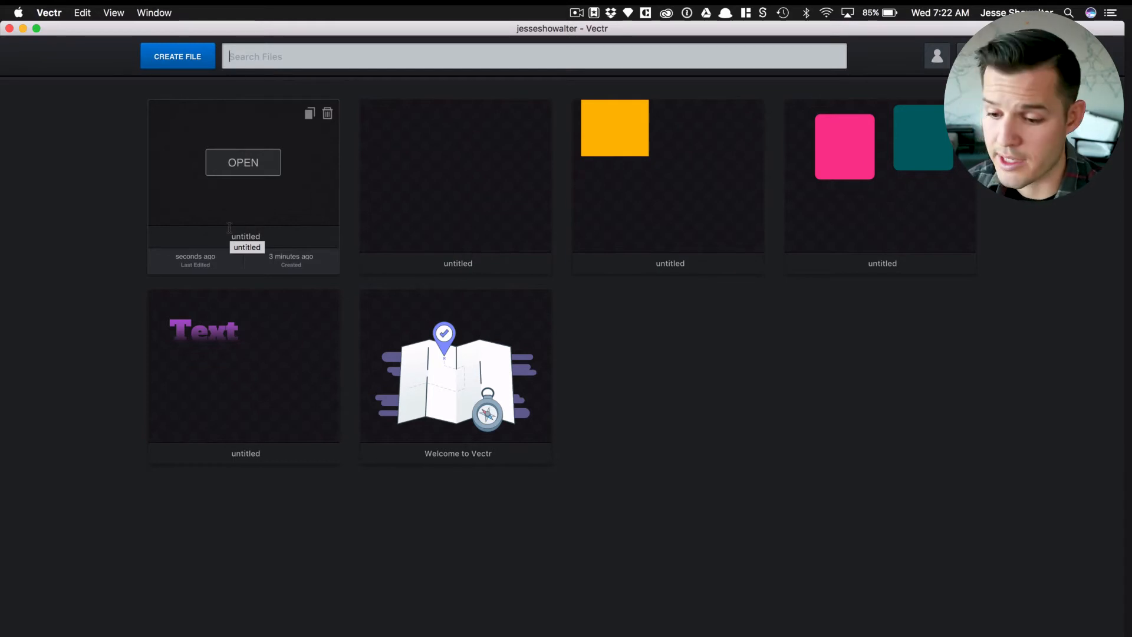
Step: Reopen the most recently edited file, delete its empty first page, and select the green rectangle on the remaining page
{"action": "left_click", "coordinate": [251, 160]}
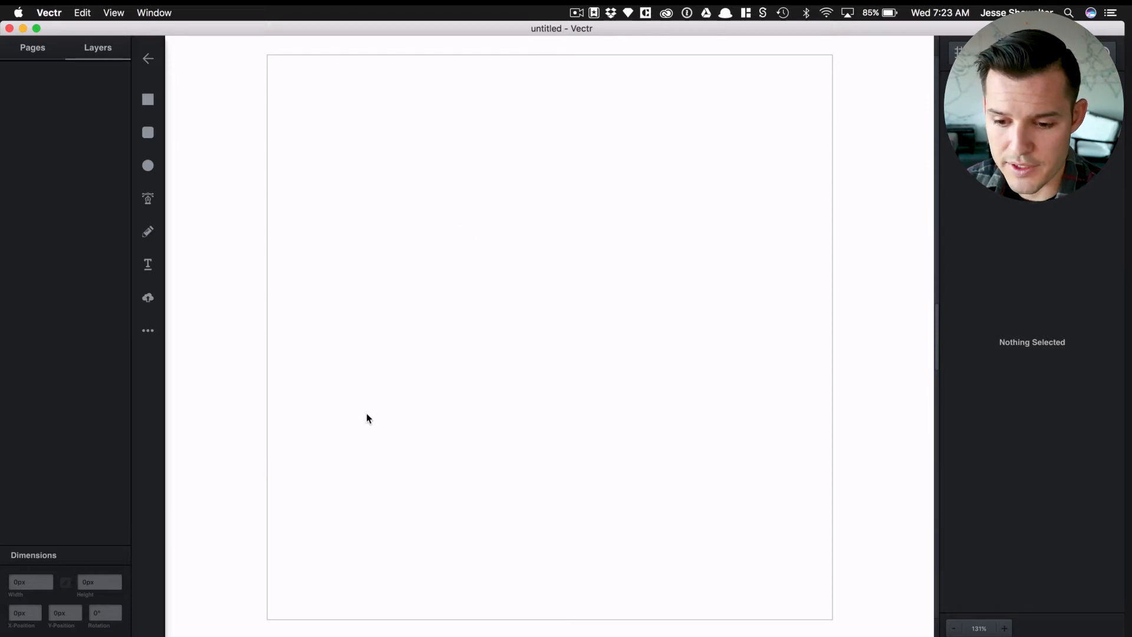
{"action": "left_click", "coordinate": [33, 47]}
{"action": "left_click", "coordinate": [65, 228]}
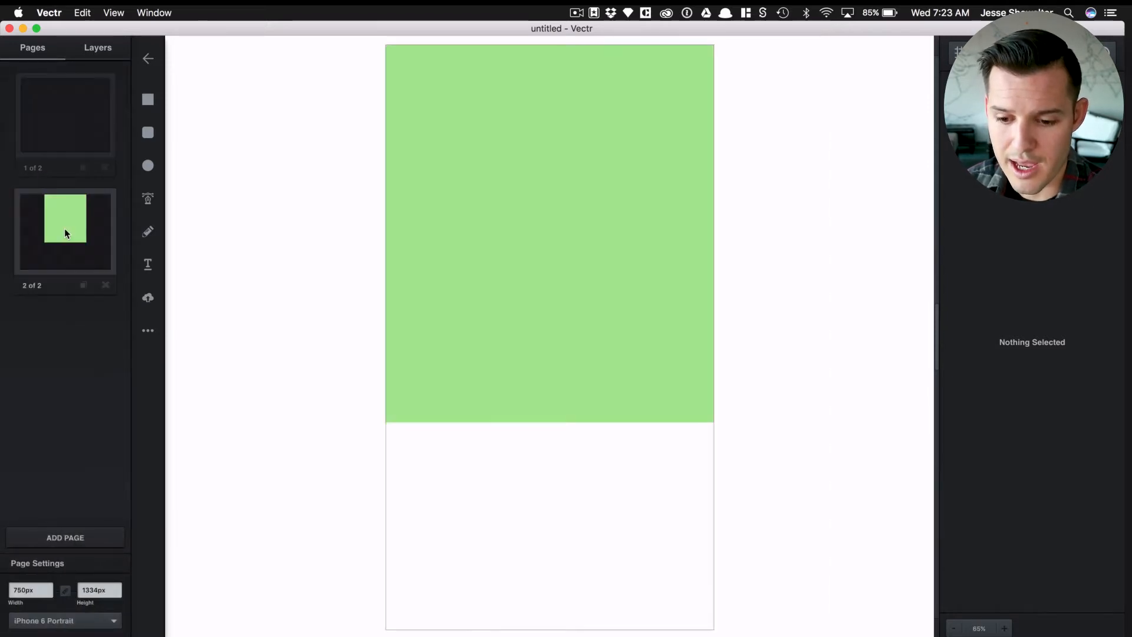
{"action": "left_click", "coordinate": [54, 121]}
{"action": "left_click", "coordinate": [106, 168]}
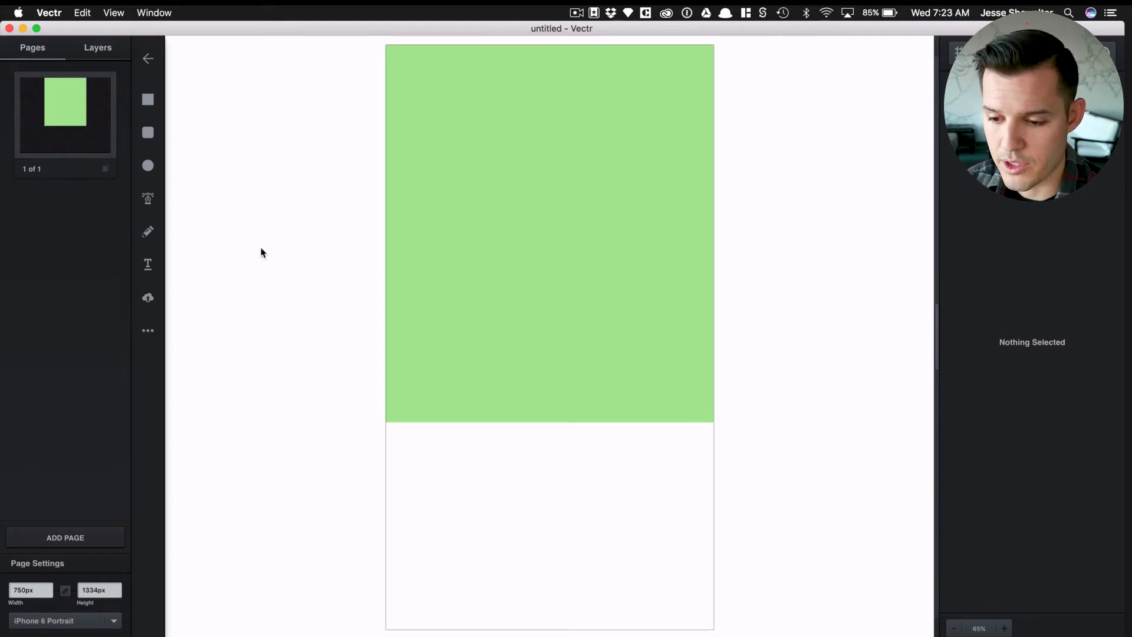
{"action": "left_click", "coordinate": [488, 184]}
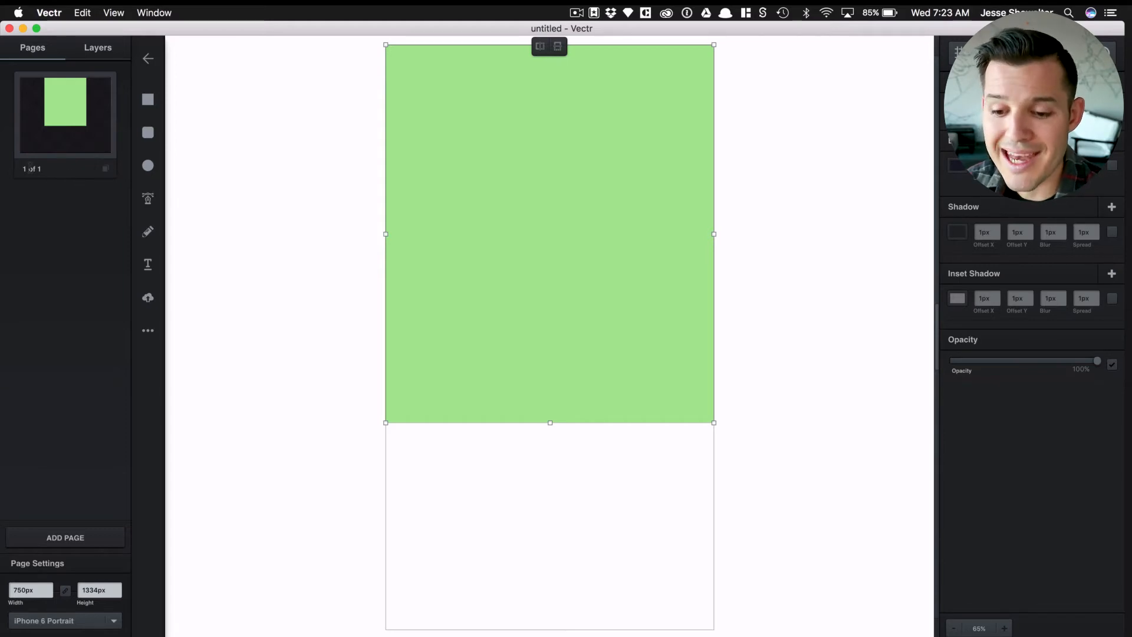
Step: Go back to the file overview and rename the file with the green rectangle as app design
{"action": "left_click", "coordinate": [148, 58]}
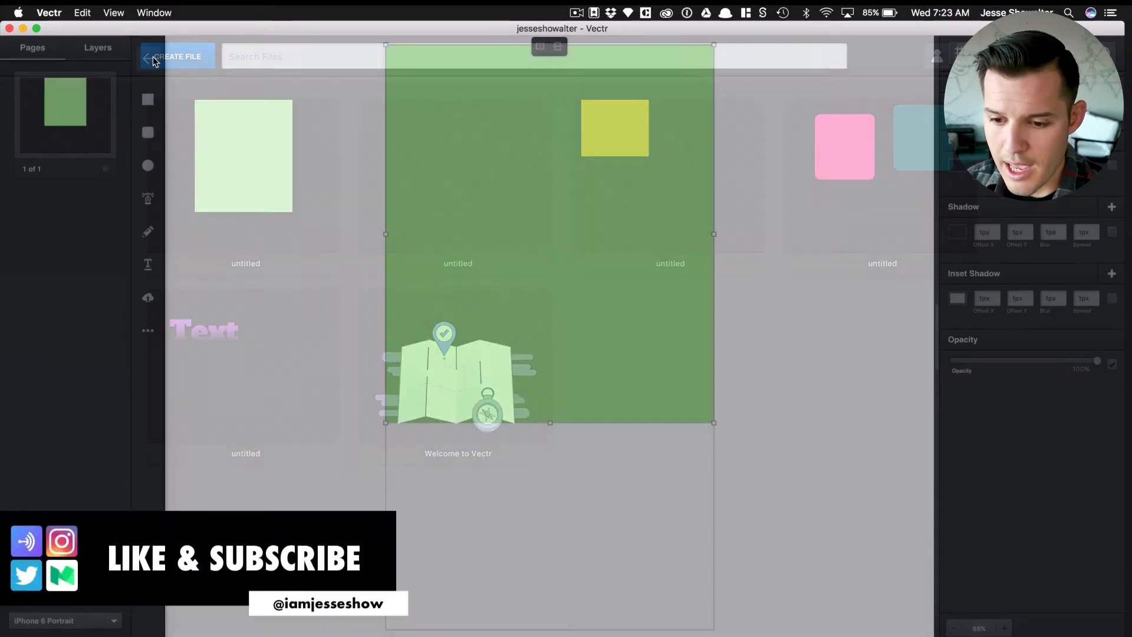
{"action": "double_click", "coordinate": [249, 236]}
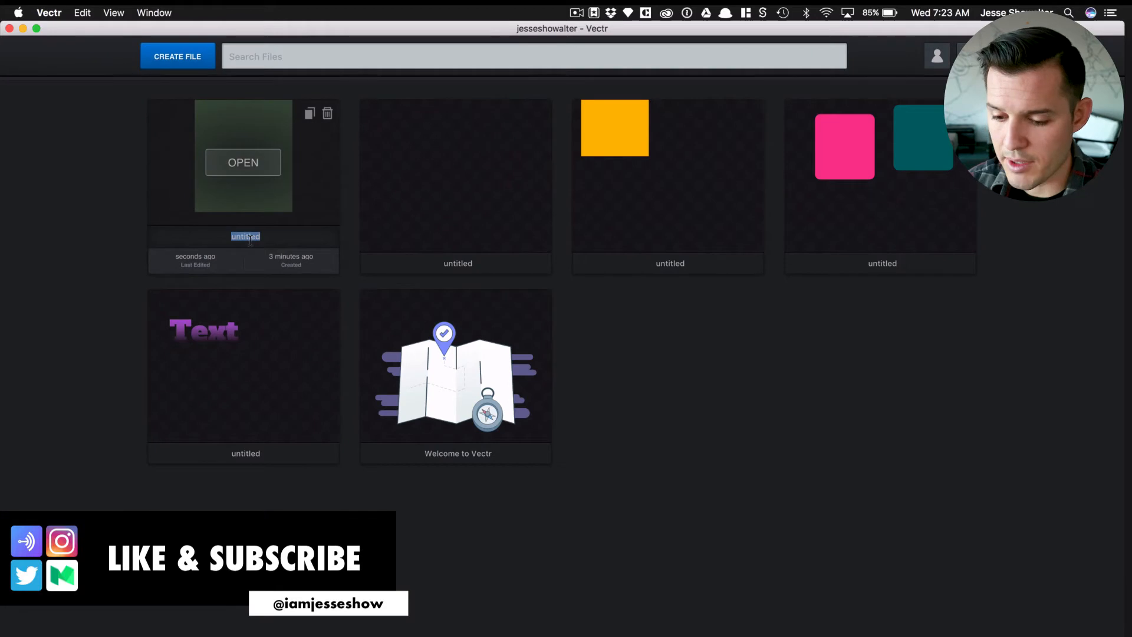
{"action": "key", "text": "BackSpace"}
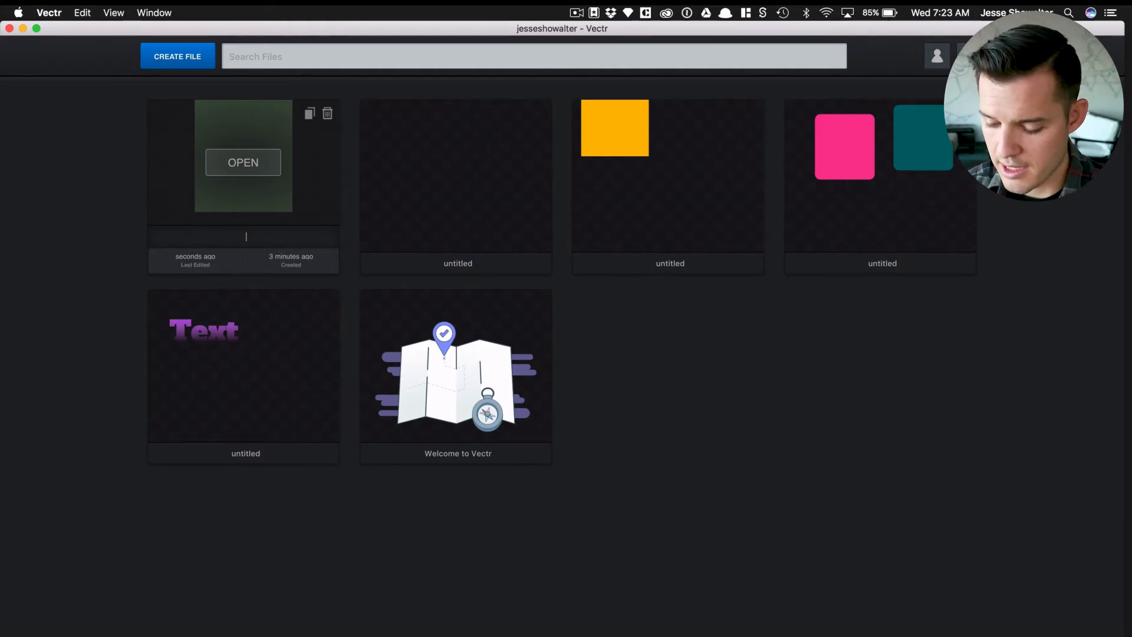
{"action": "type", "text": "app de"}
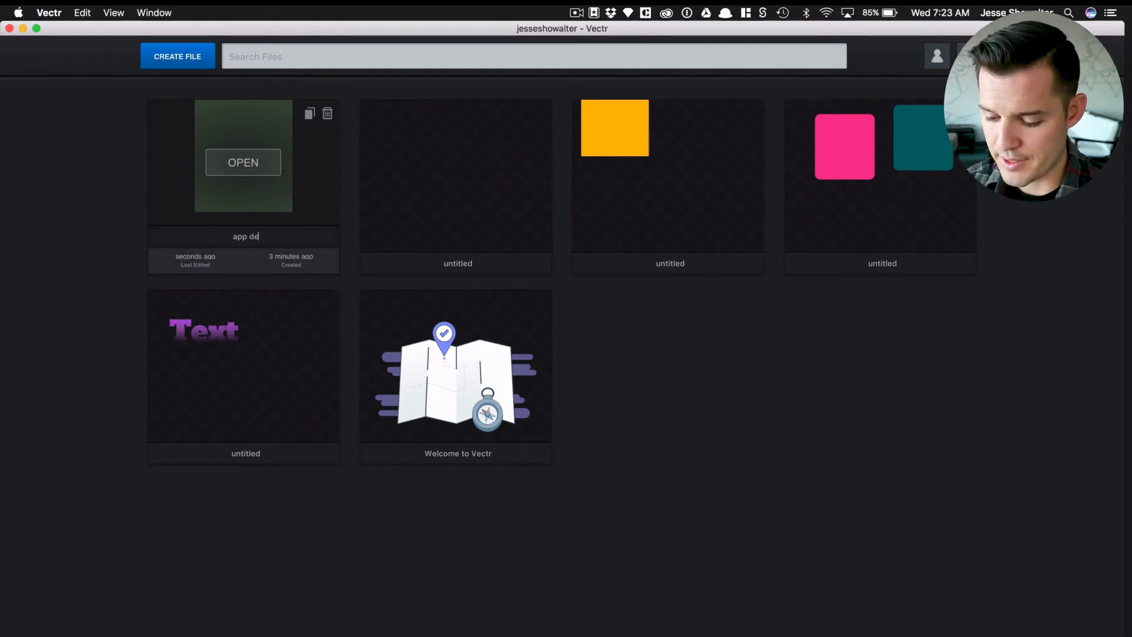
{"action": "type", "text": "sign"}
{"action": "key", "text": "Return"}
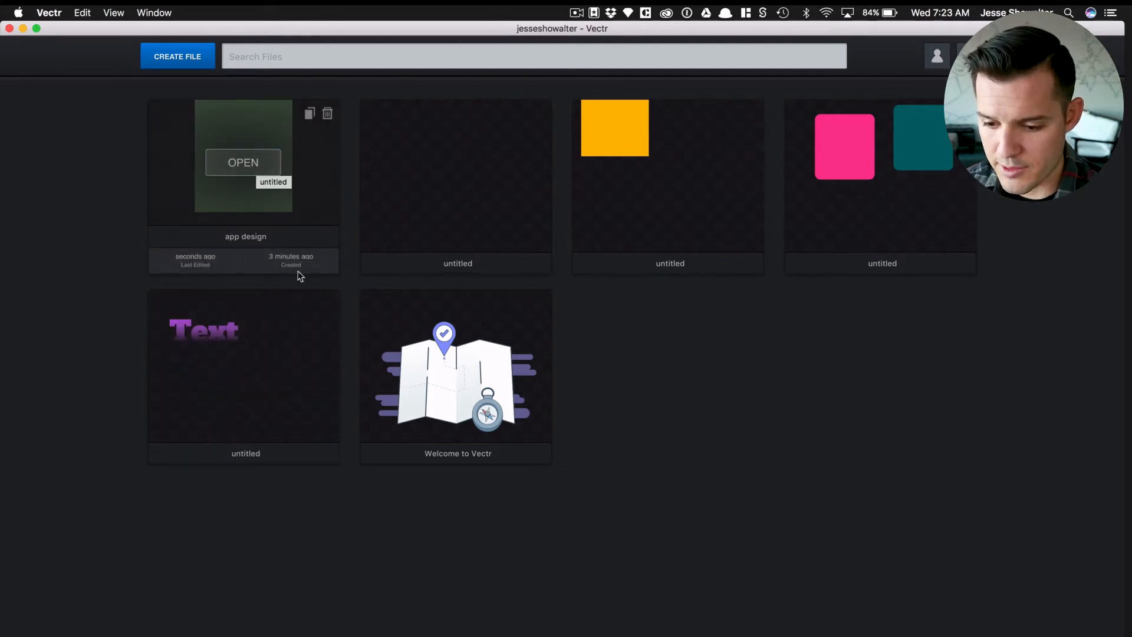
Step: Open the app design file, show its layers, and select the green rectangle
{"action": "left_click", "coordinate": [238, 168]}
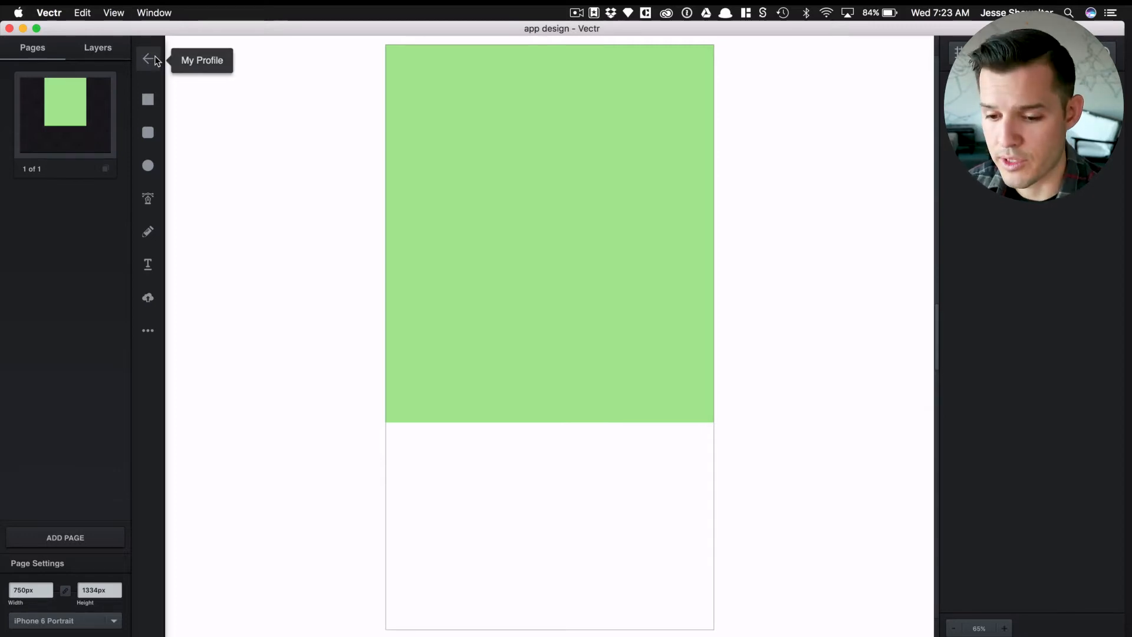
{"action": "left_click", "coordinate": [110, 56]}
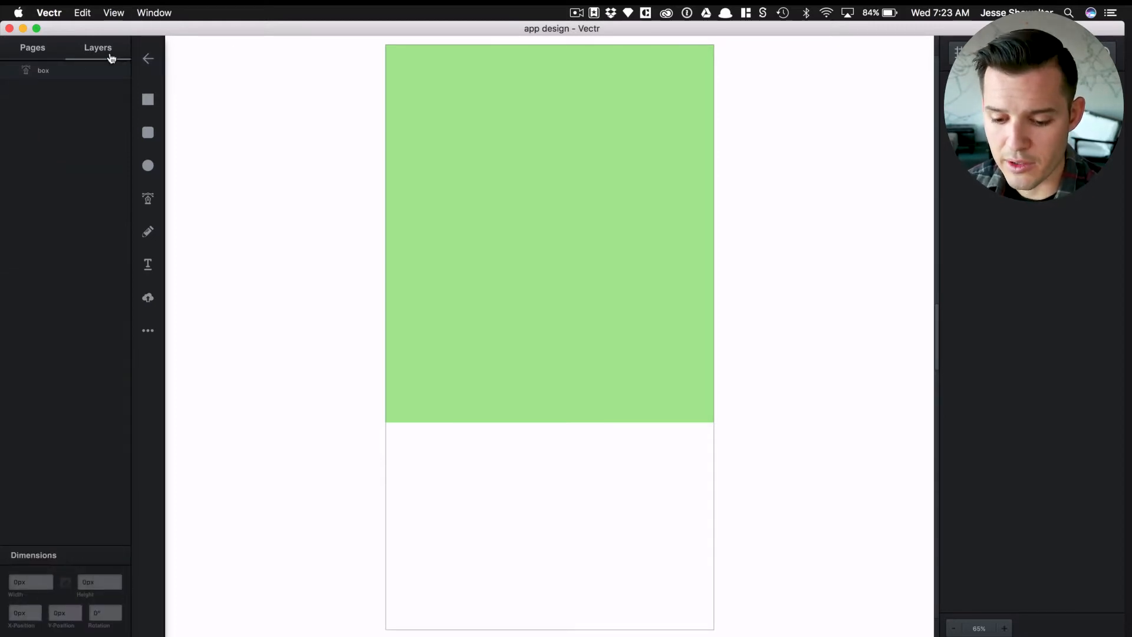
{"action": "left_click", "coordinate": [442, 356]}
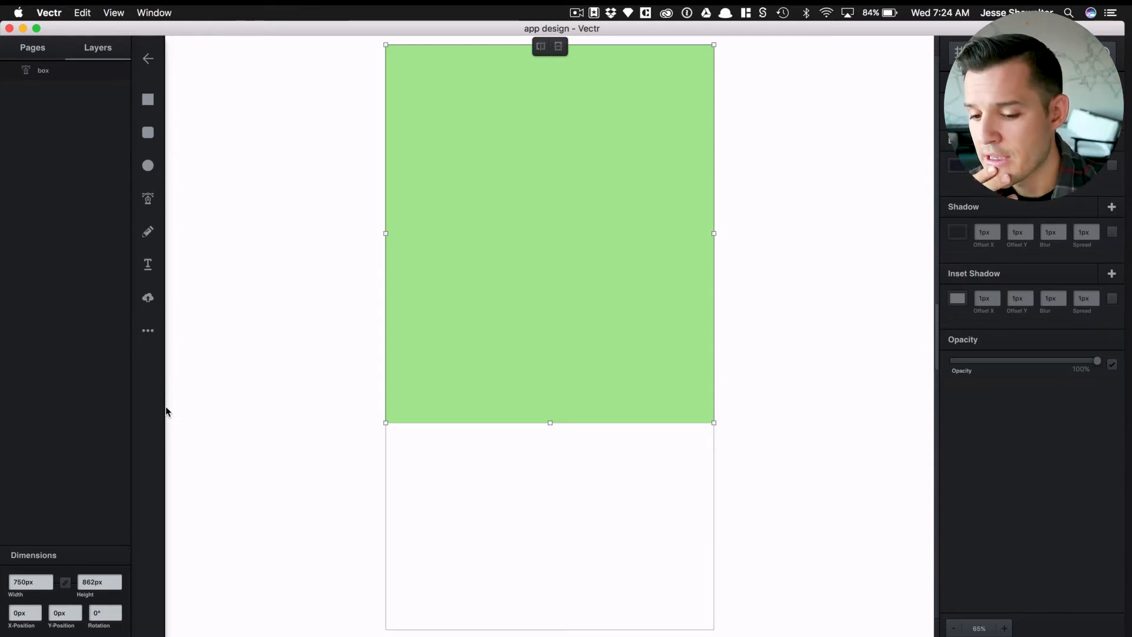
Step: Draw a rounded rectangle about 490 by 397 px and move it onto the upper part of the green rectangle
{"action": "left_click", "coordinate": [148, 132]}
{"action": "left_click_drag", "start_coordinate": [270, 131], "coordinate": [485, 305]}
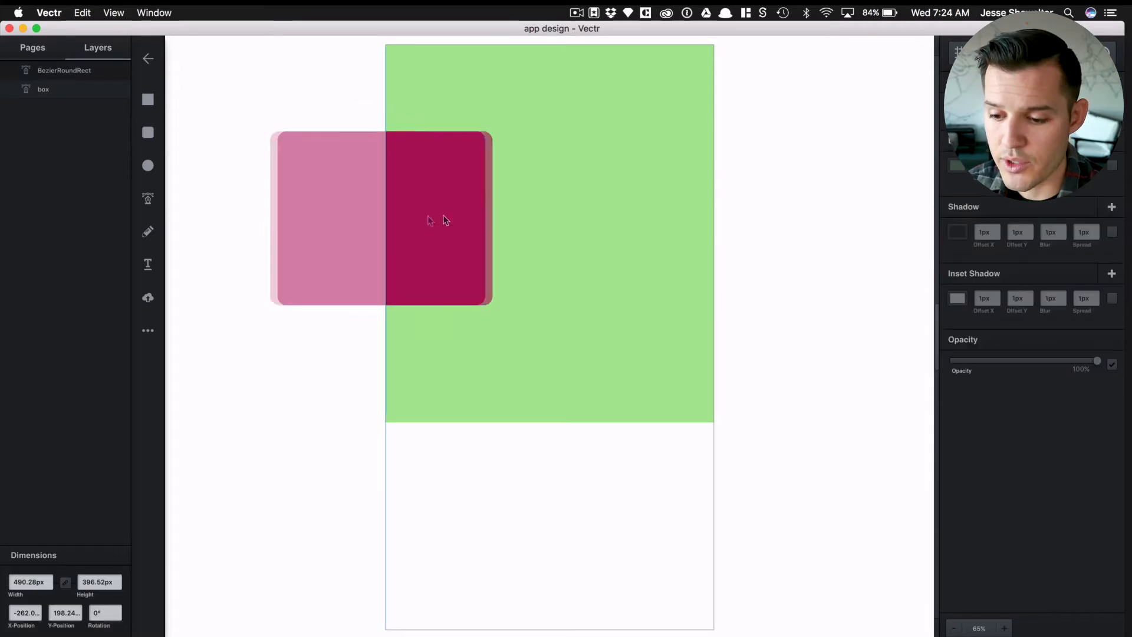
{"action": "left_click_drag", "start_coordinate": [435, 220], "coordinate": [598, 216]}
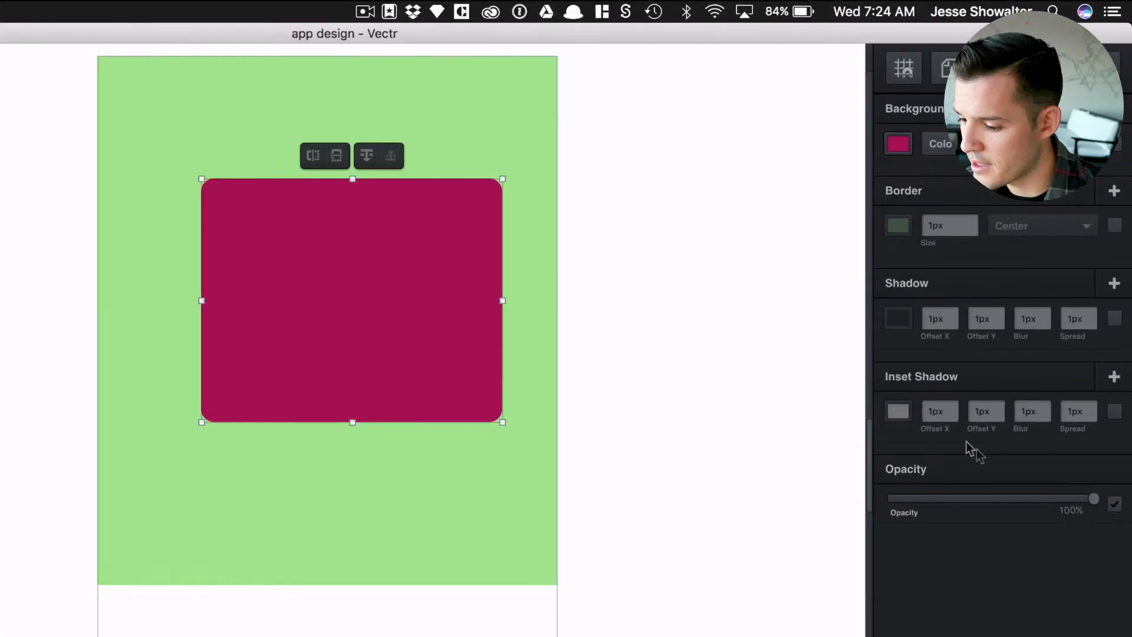
Step: Add an inset shadow to the rounded rectangle, trying a 21 px horizontal offset before setting it back to 1 px
{"action": "left_click", "coordinate": [945, 413]}
{"action": "key", "text": "shift+Up"}
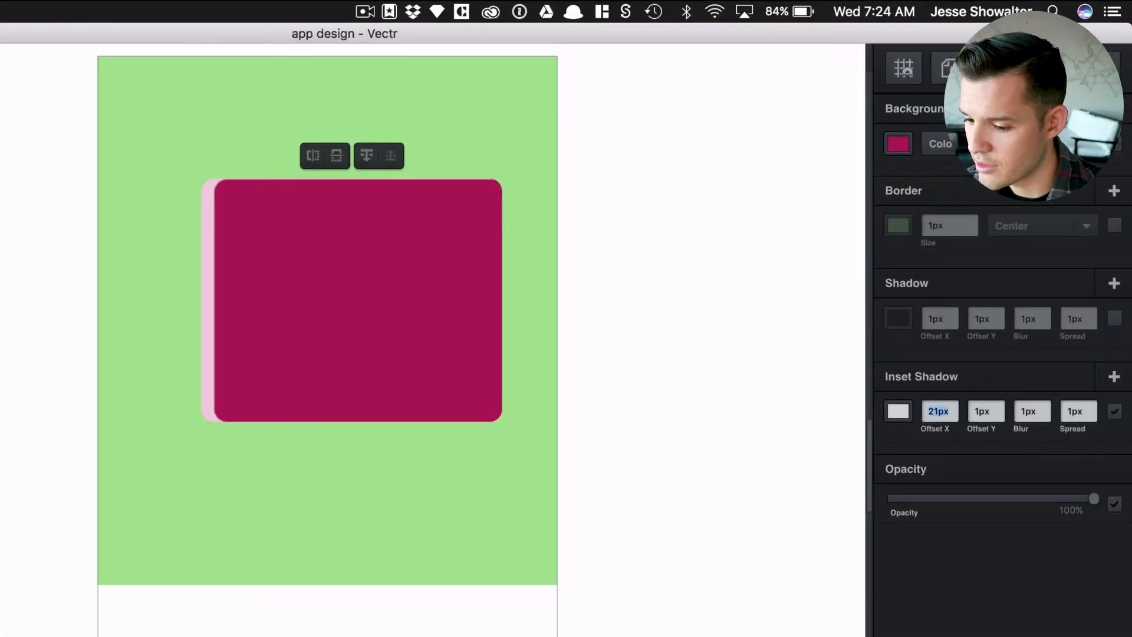
{"action": "key", "text": "shift+Down"}
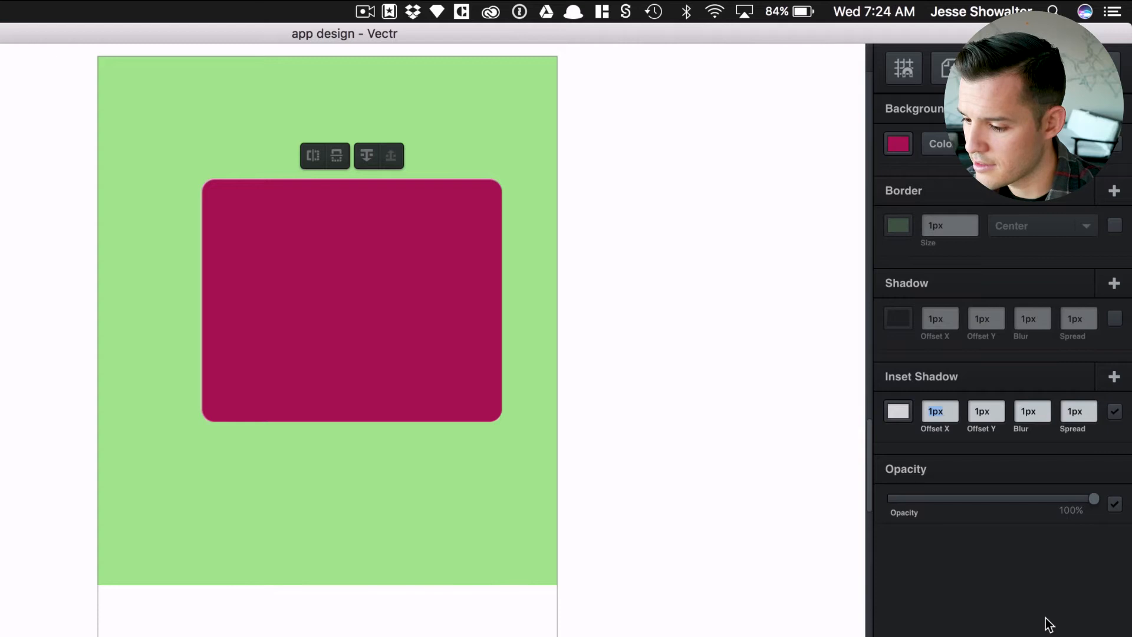
Step: Add a centered border to the rounded rectangle, trying thicker sizes before setting it back to 1 px
{"action": "left_click", "coordinate": [957, 223]}
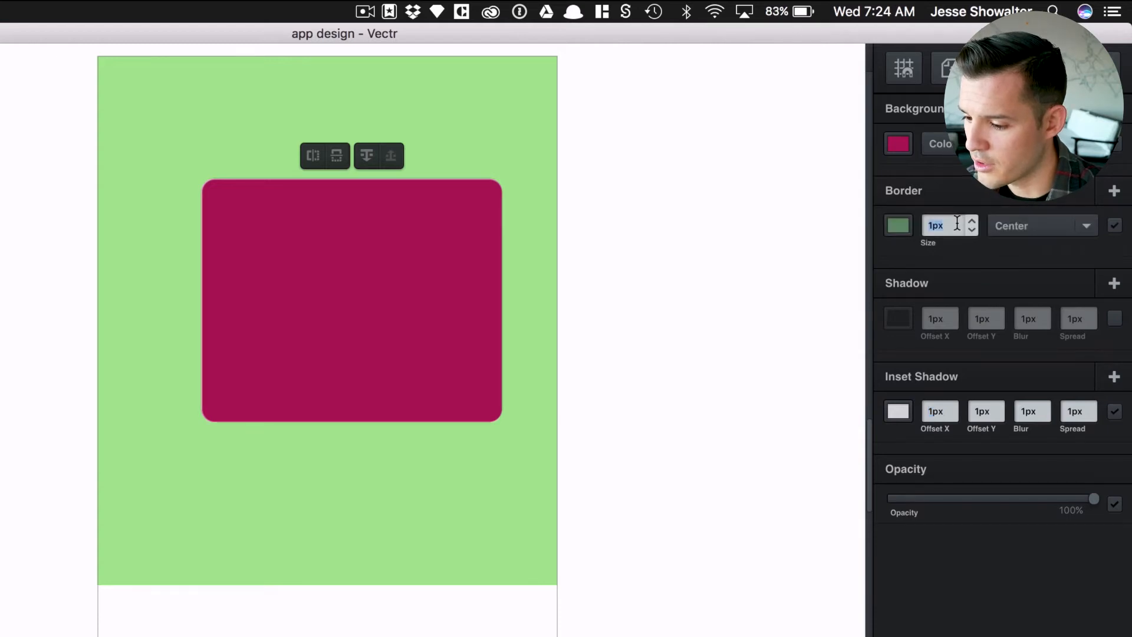
{"action": "key", "text": "shift+Up"}
{"action": "key", "text": "shift+Up"}
{"action": "key", "text": "shift+Down"}
{"action": "key", "text": "shift+Down"}
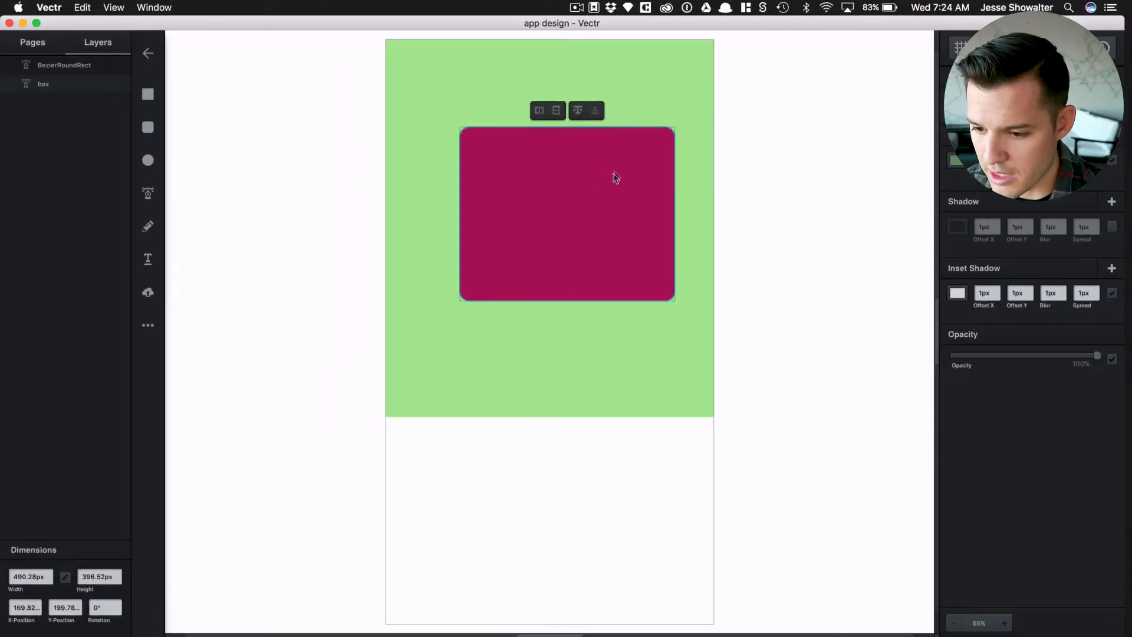
Step: Move the rounded rectangle down within the green rectangle, to about X 100 px and Y 403 px
{"action": "left_click_drag", "start_coordinate": [502, 180], "coordinate": [486, 390]}
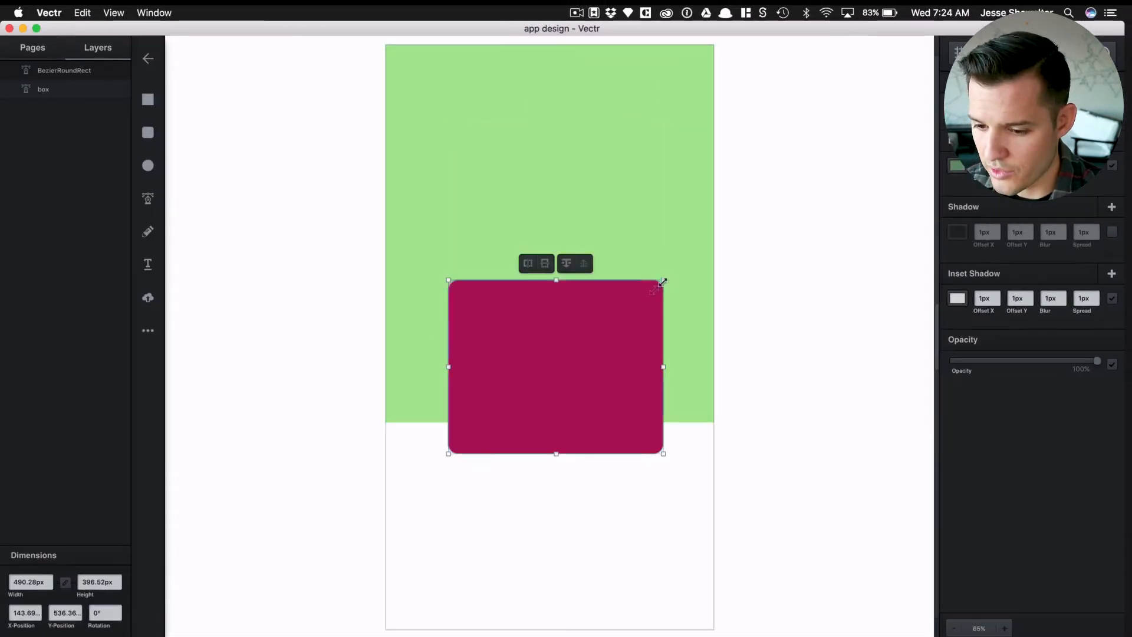
{"action": "left_click_drag", "start_coordinate": [602, 334], "coordinate": [596, 273]}
{"action": "key", "text": "super+plus"}
{"action": "key", "text": "super+plus"}
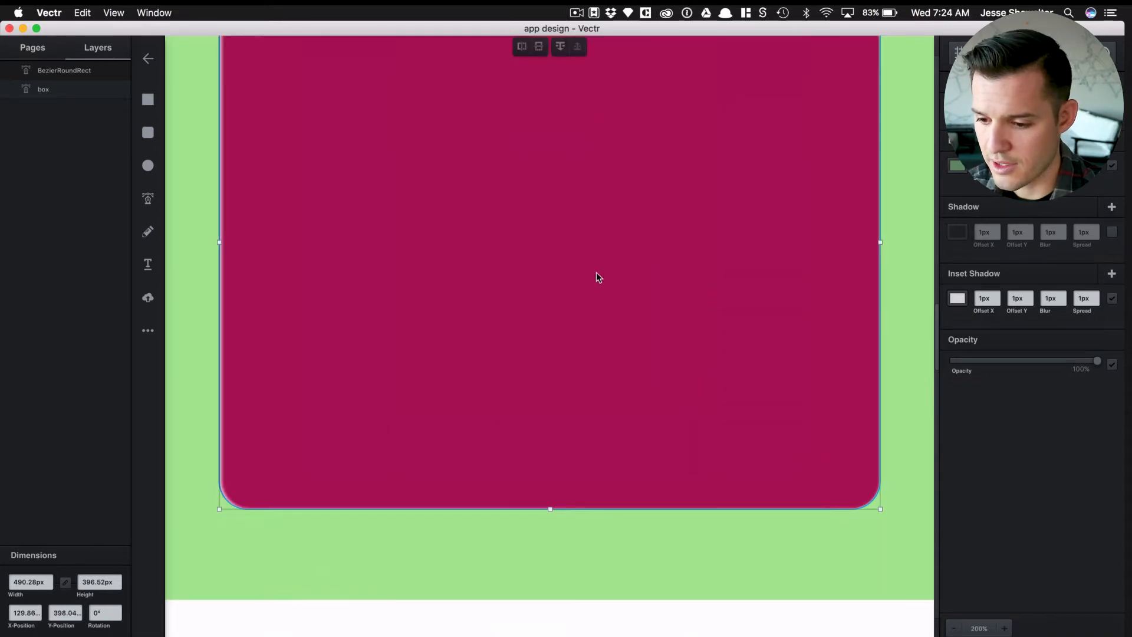
{"action": "key", "text": "super+minus"}
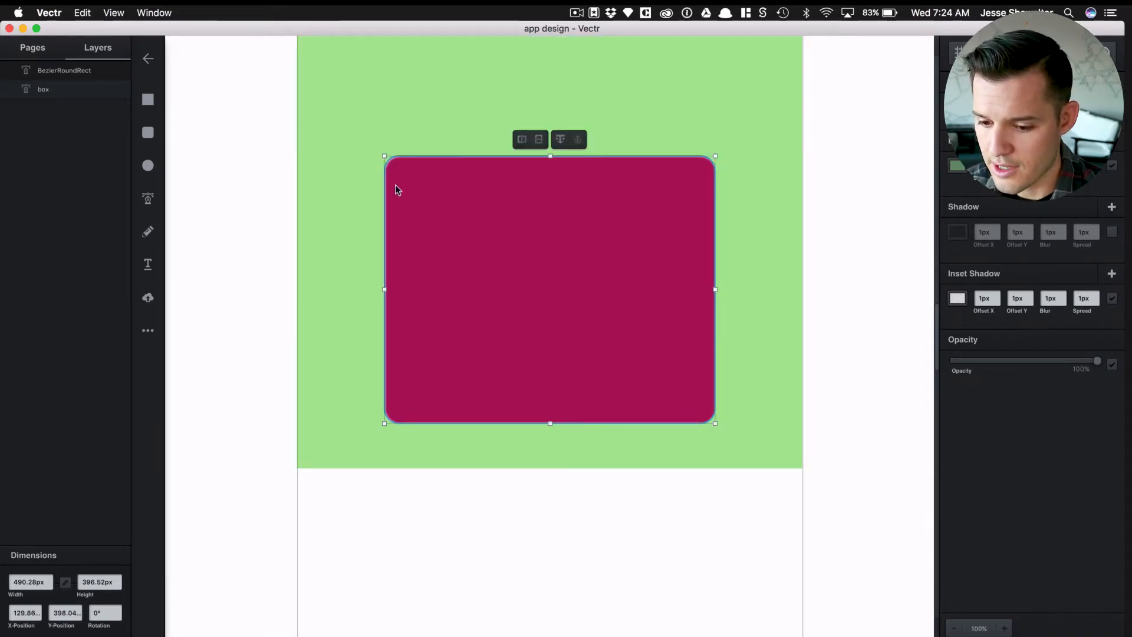
{"action": "mouse_move", "coordinate": [395, 185]}
{"action": "left_mouse_down"}
{"action": "mouse_move", "coordinate": [549, 232]}
{"action": "mouse_move", "coordinate": [375, 188]}
{"action": "left_mouse_up"}
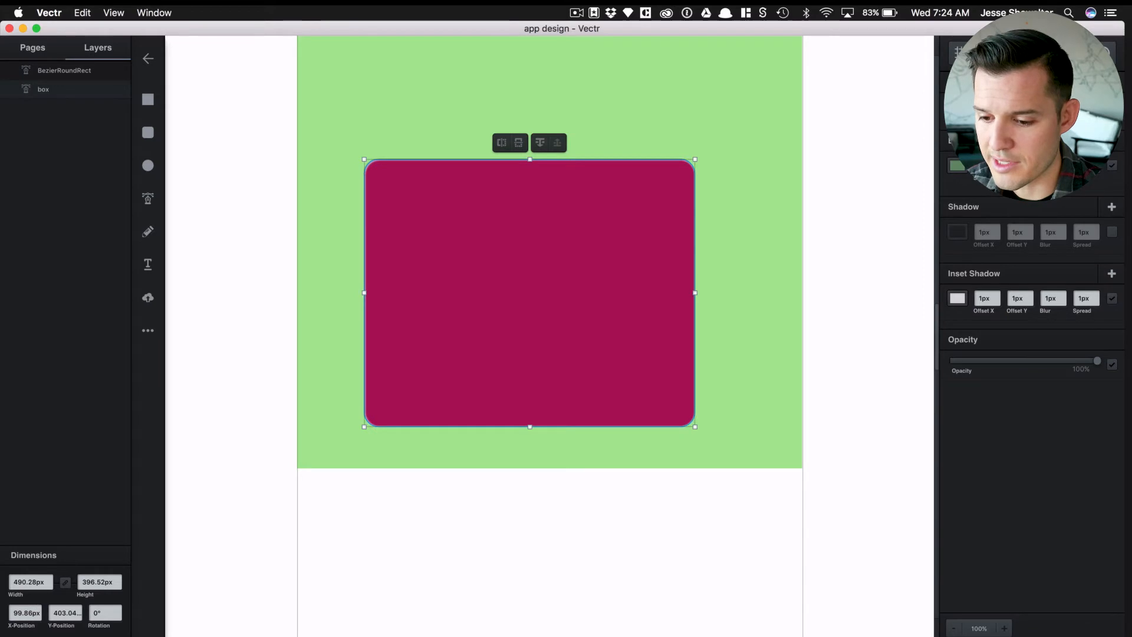
Step: Shift the rounded rectangle right and slightly up, to about X 165 px and Y 392 px
{"action": "key", "text": "super+plus"}
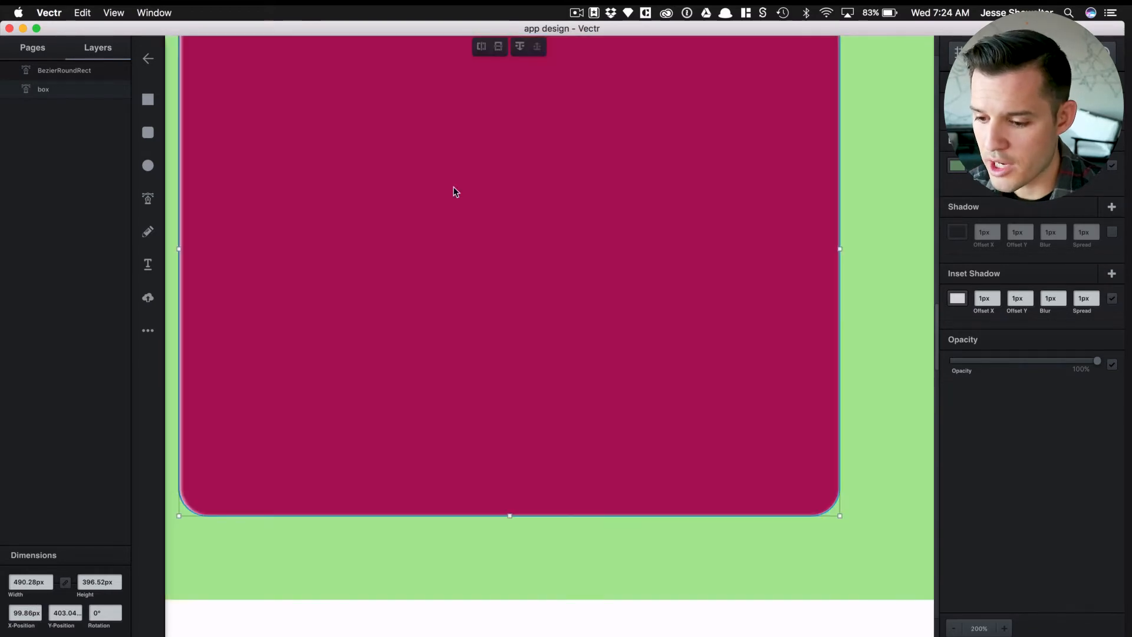
{"action": "key", "text": "super+minus"}
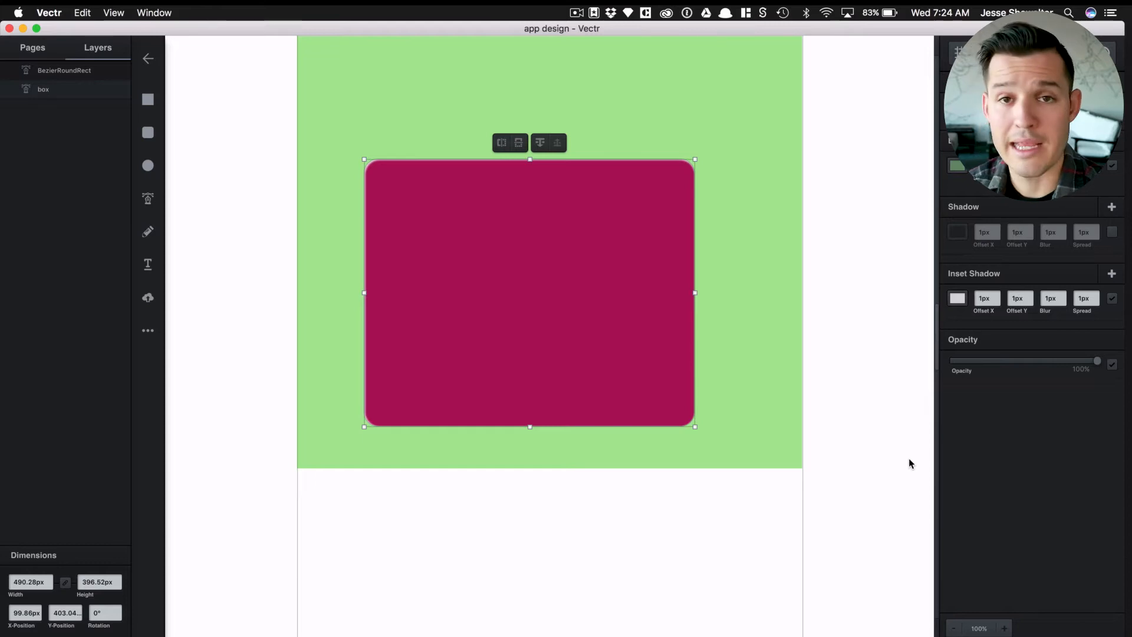
{"action": "key", "text": "super+minus"}
{"action": "key", "text": "super+plus"}
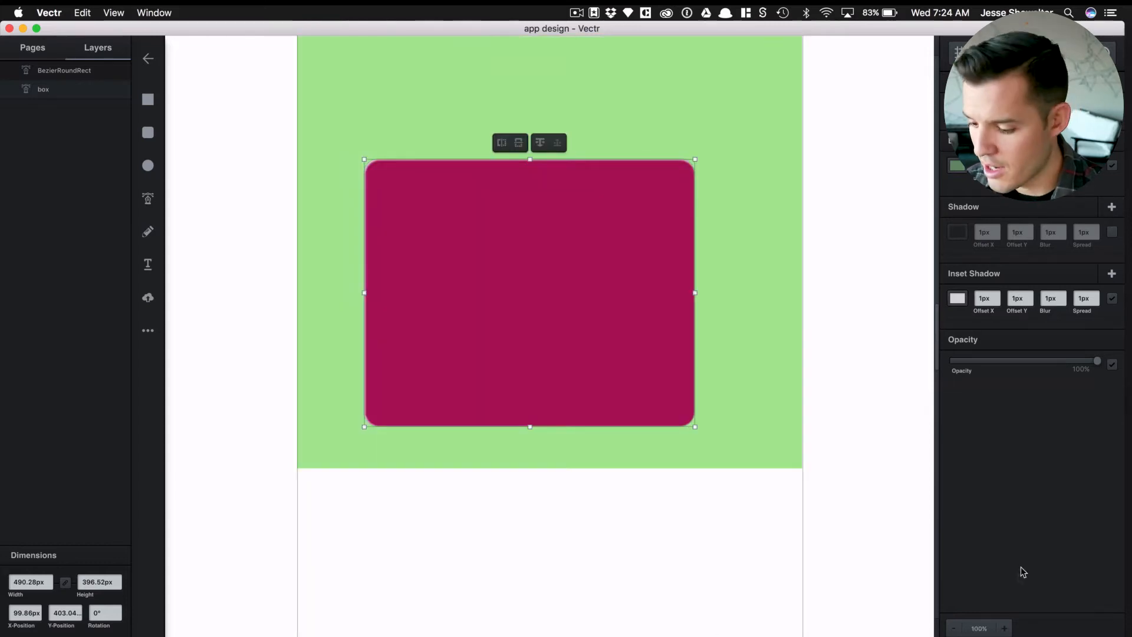
{"action": "left_click", "coordinate": [1004, 628]}
{"action": "left_click", "coordinate": [955, 629]}
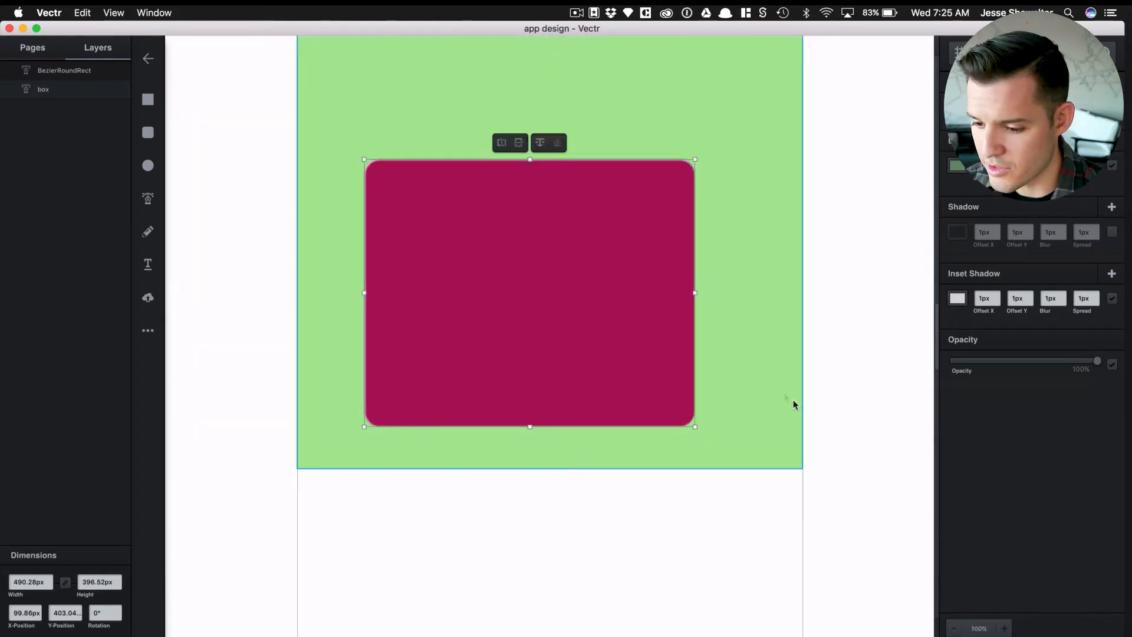
{"action": "scroll", "coordinate": [639, 346], "scroll_direction": "up", "scroll_amount": 1}
{"action": "scroll", "coordinate": [640, 347], "scroll_direction": "up", "scroll_amount": 2}
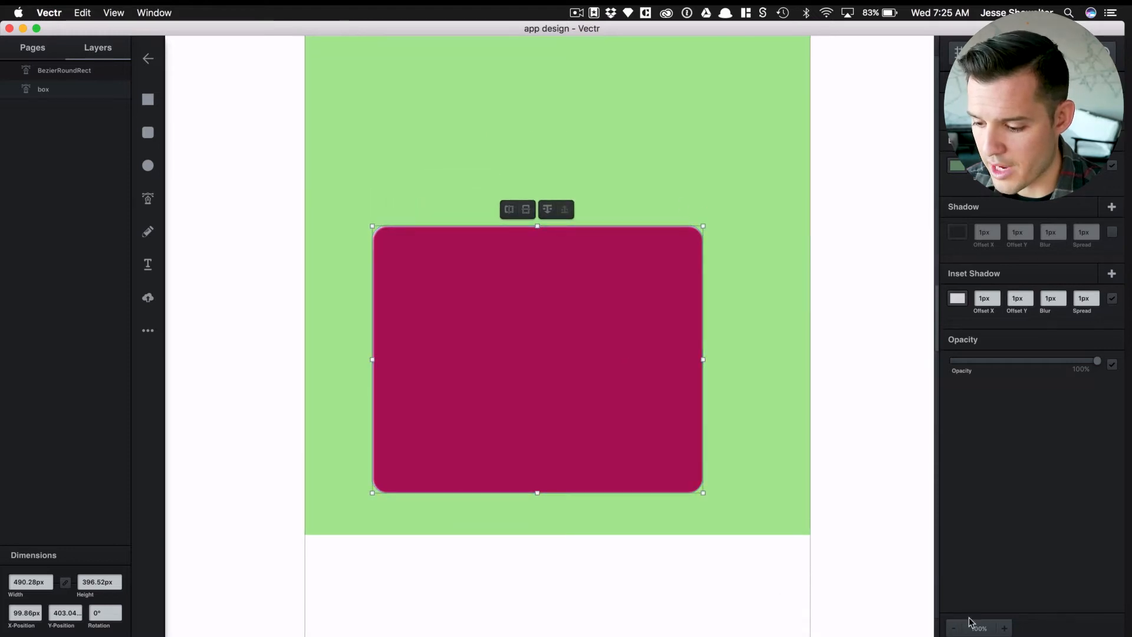
{"action": "left_click_drag", "start_coordinate": [569, 286], "coordinate": [602, 285]}
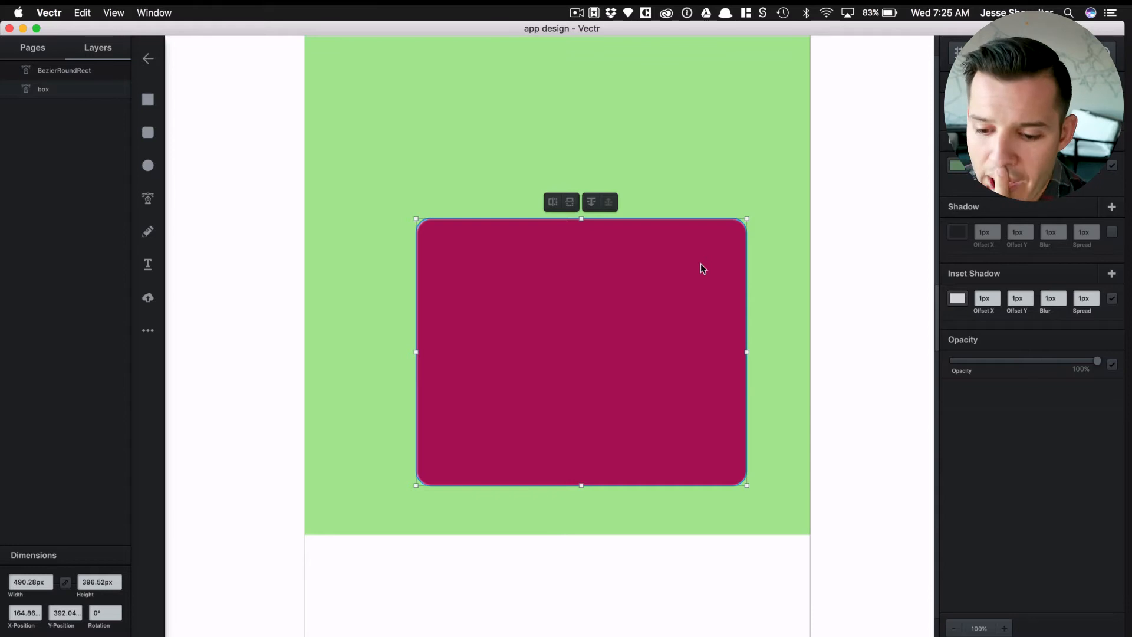
{"action": "right_click", "coordinate": [544, 229]}
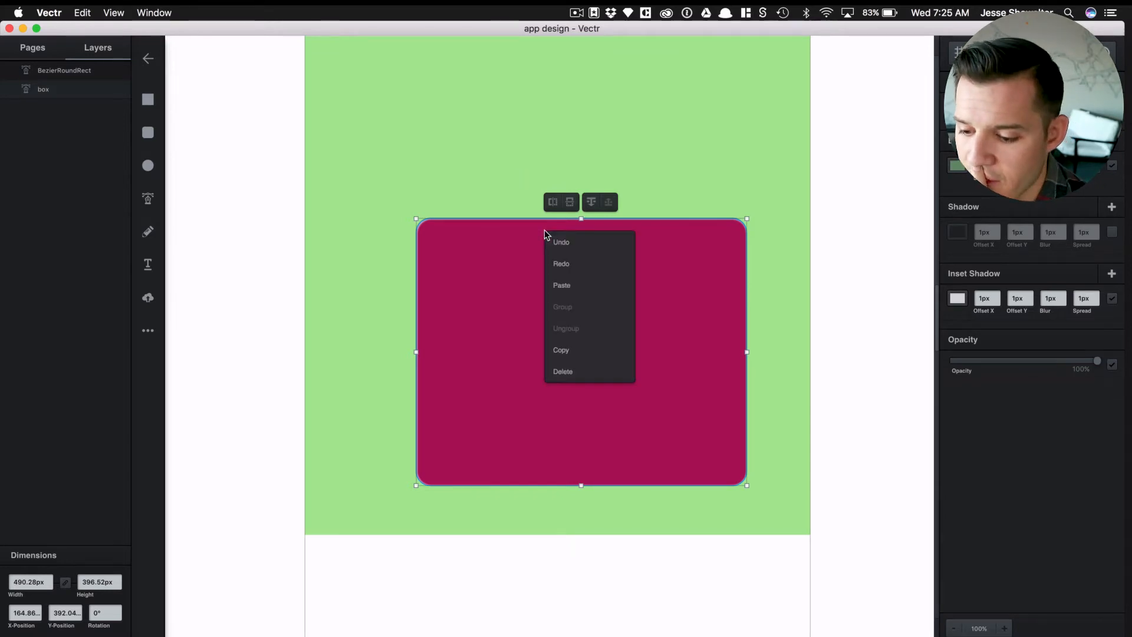
{"action": "left_click", "coordinate": [497, 309]}
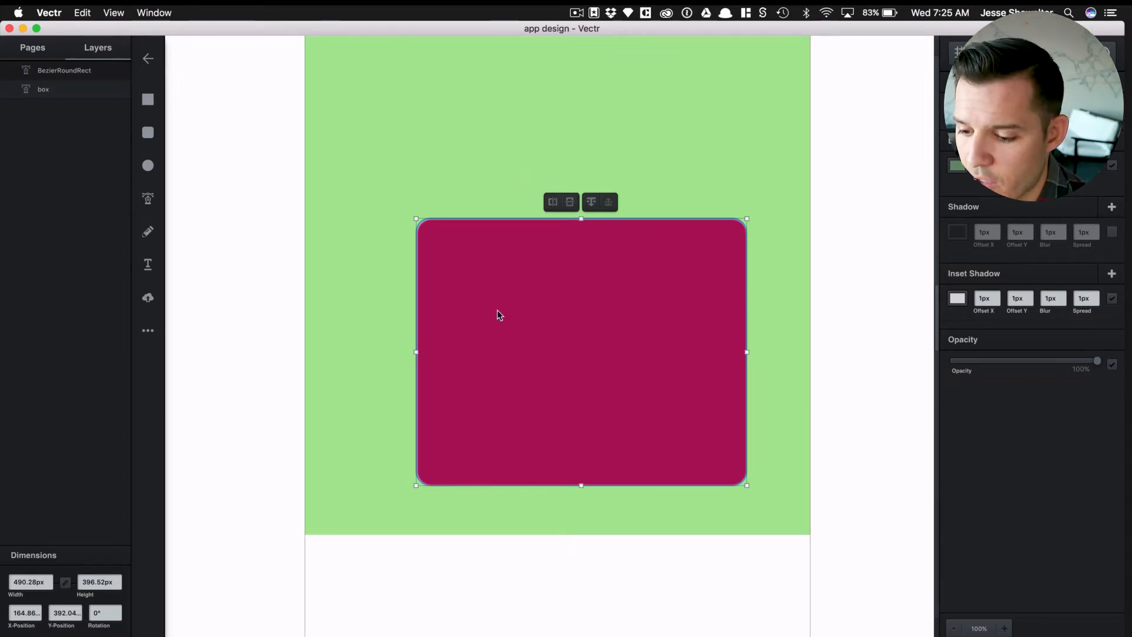
{"action": "right_click", "coordinate": [562, 323]}
{"action": "left_click", "coordinate": [560, 323]}
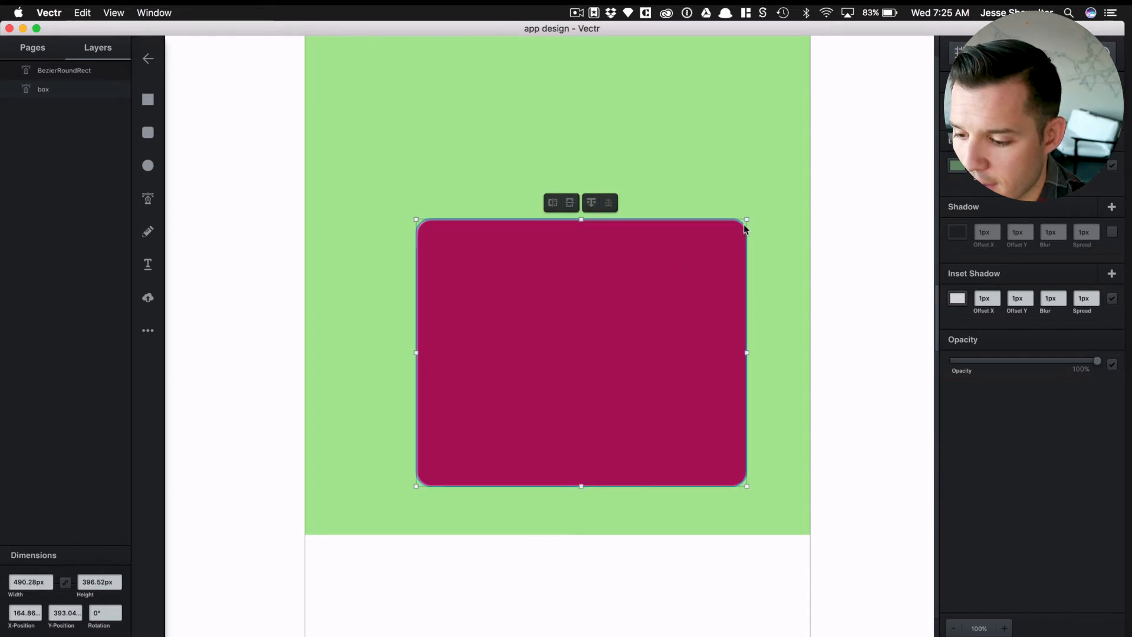
Step: Move the rounded rectangle up and left to about X 136 px and Y 320 px, and turn off its border and inset shadow
{"action": "left_click_drag", "start_coordinate": [743, 225], "coordinate": [723, 176]}
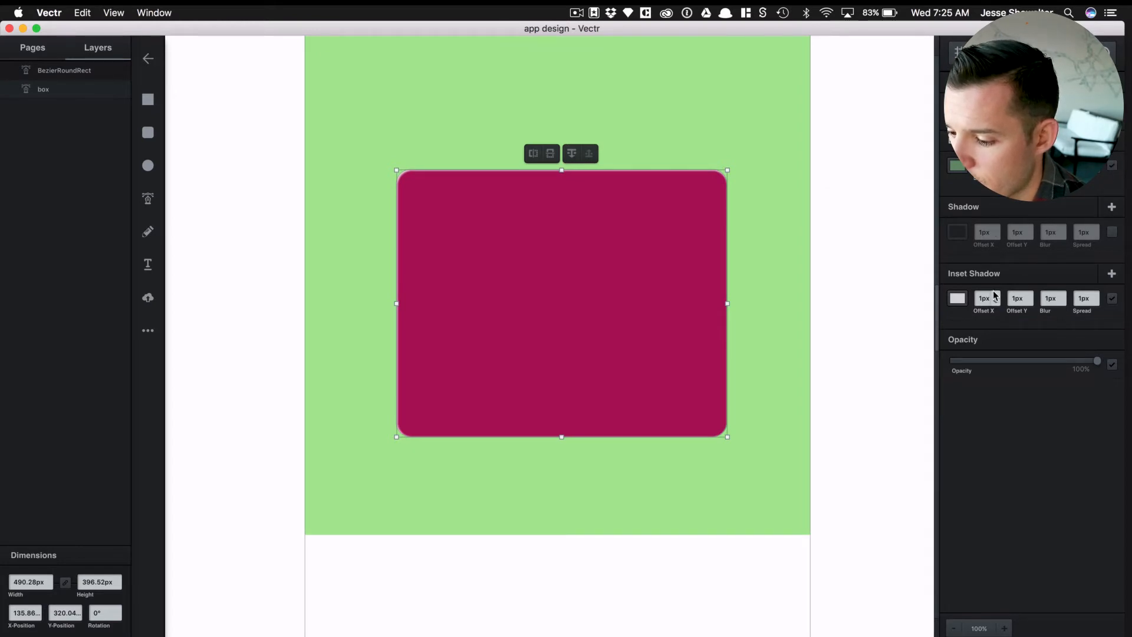
{"action": "left_click", "coordinate": [1113, 234]}
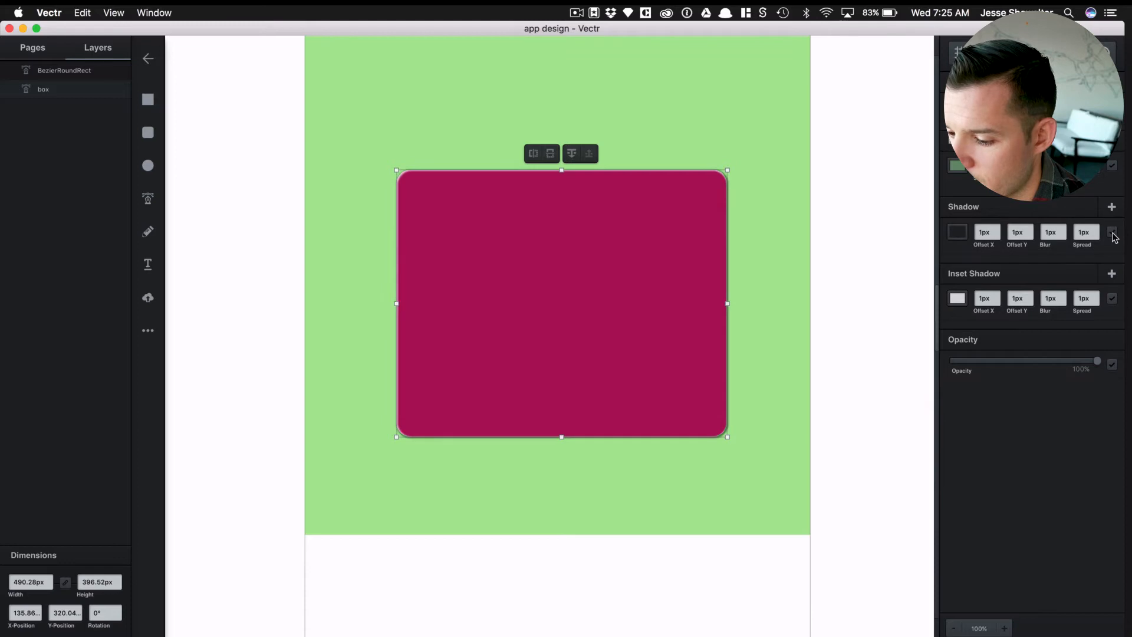
{"action": "left_click", "coordinate": [1113, 233]}
{"action": "left_click", "coordinate": [1113, 298]}
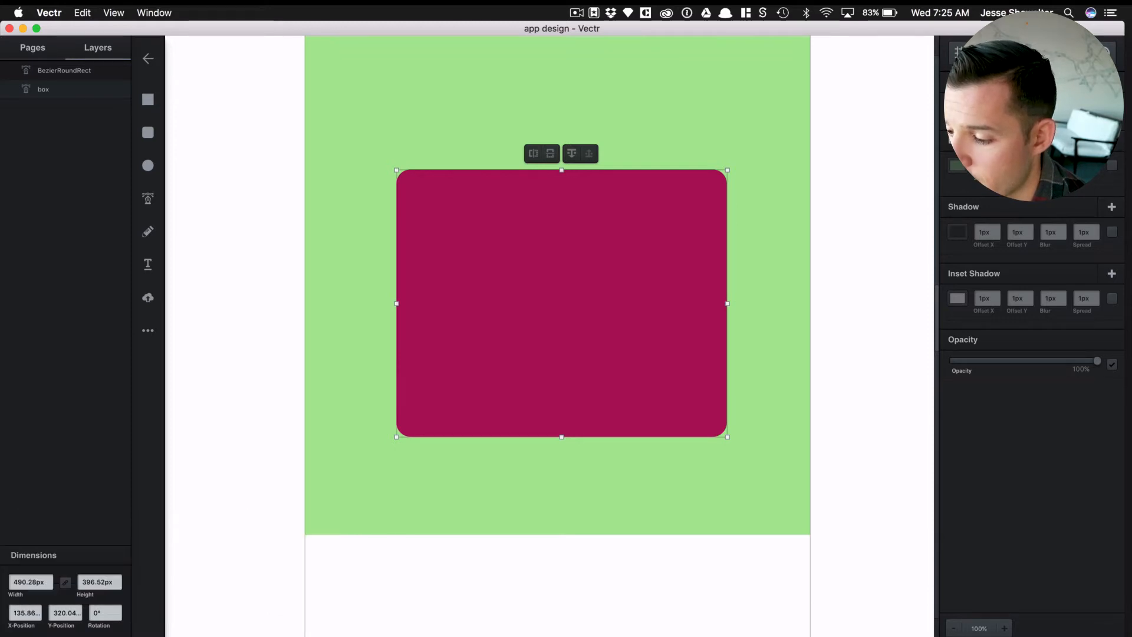
{"action": "left_click", "coordinate": [993, 53]}
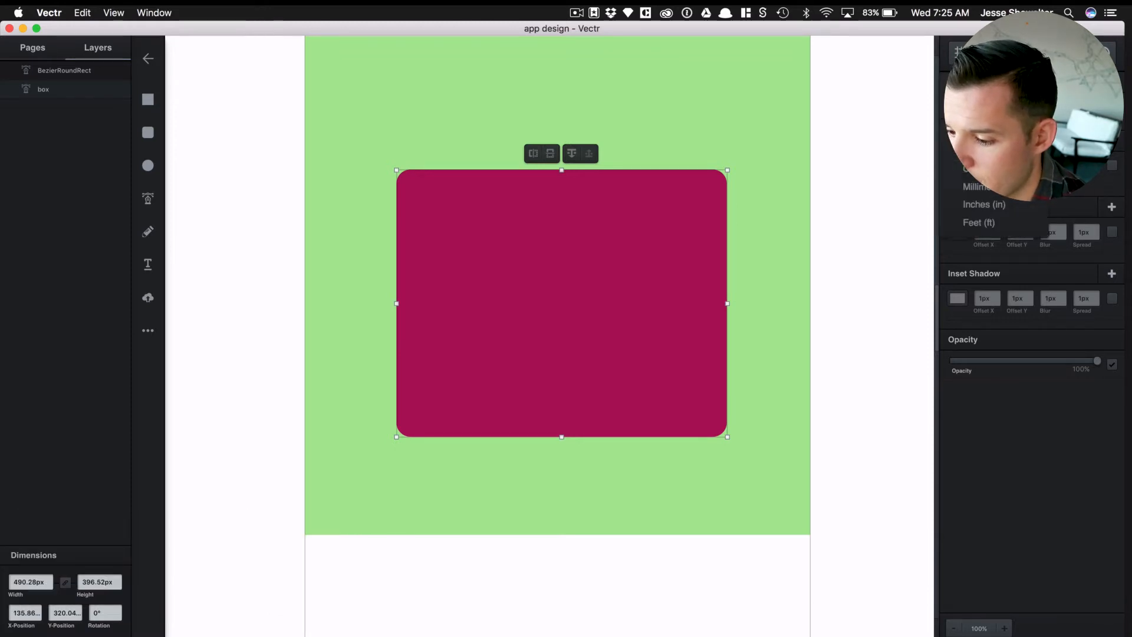
{"action": "left_click", "coordinate": [993, 53]}
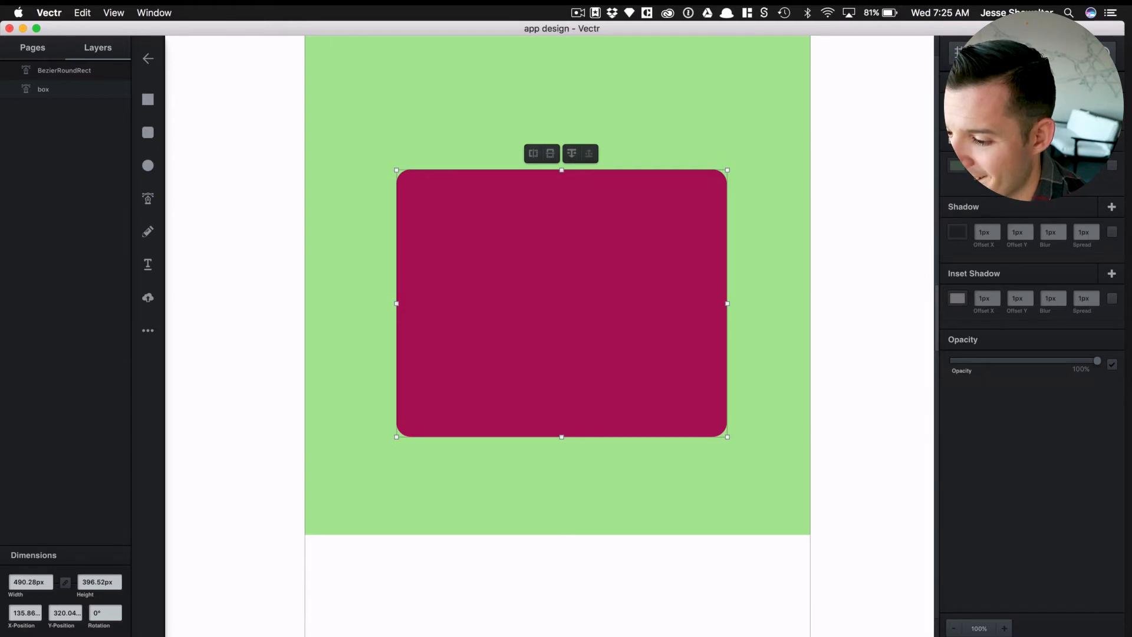
Step: Create a new blank file and switch back to the app design file
{"action": "key", "text": "super+n"}
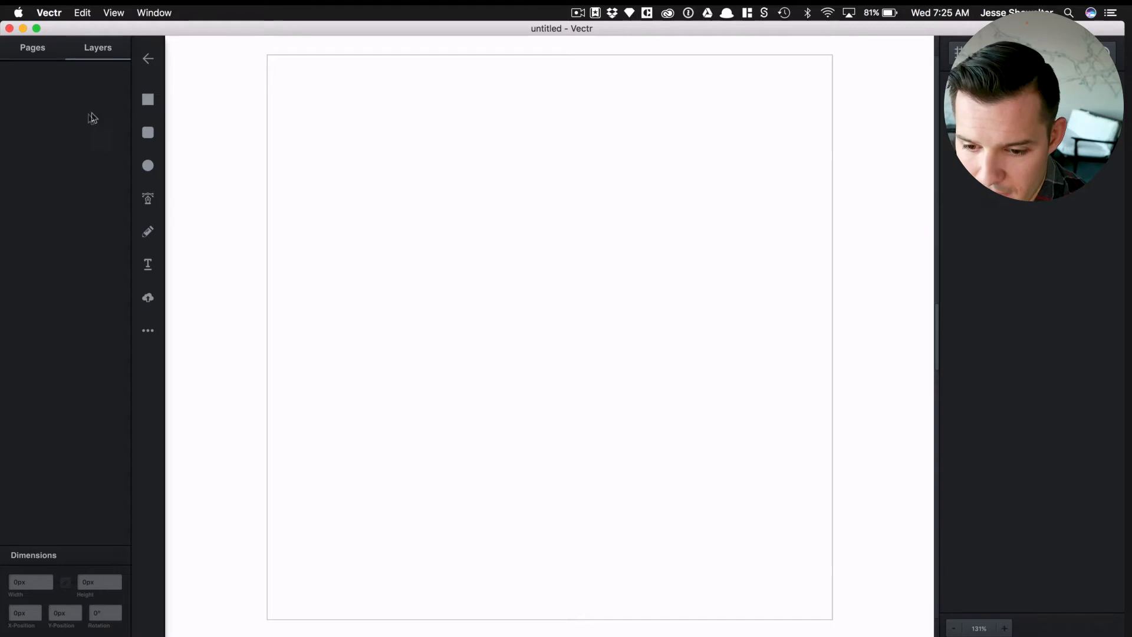
{"action": "left_click", "coordinate": [41, 47]}
{"action": "left_click", "coordinate": [147, 52]}
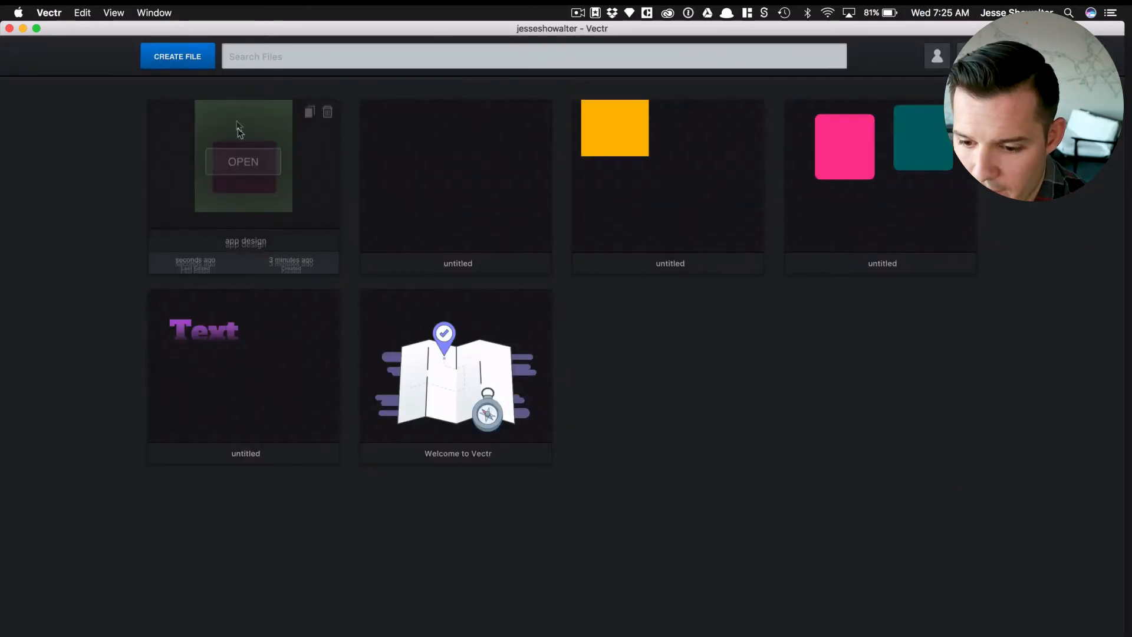
{"action": "left_click", "coordinate": [239, 158]}
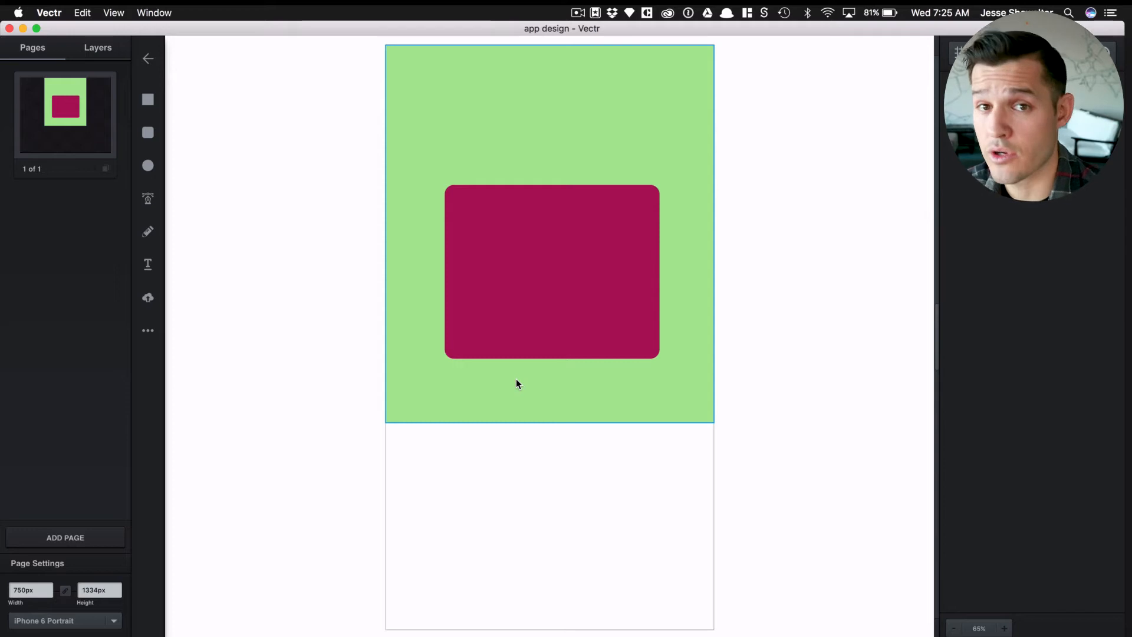
Step: Move the rounded rectangle up and left within the green rectangle, to about X 88 px and Y 217 px
{"action": "left_click", "coordinate": [526, 306]}
{"action": "key", "text": "Escape"}
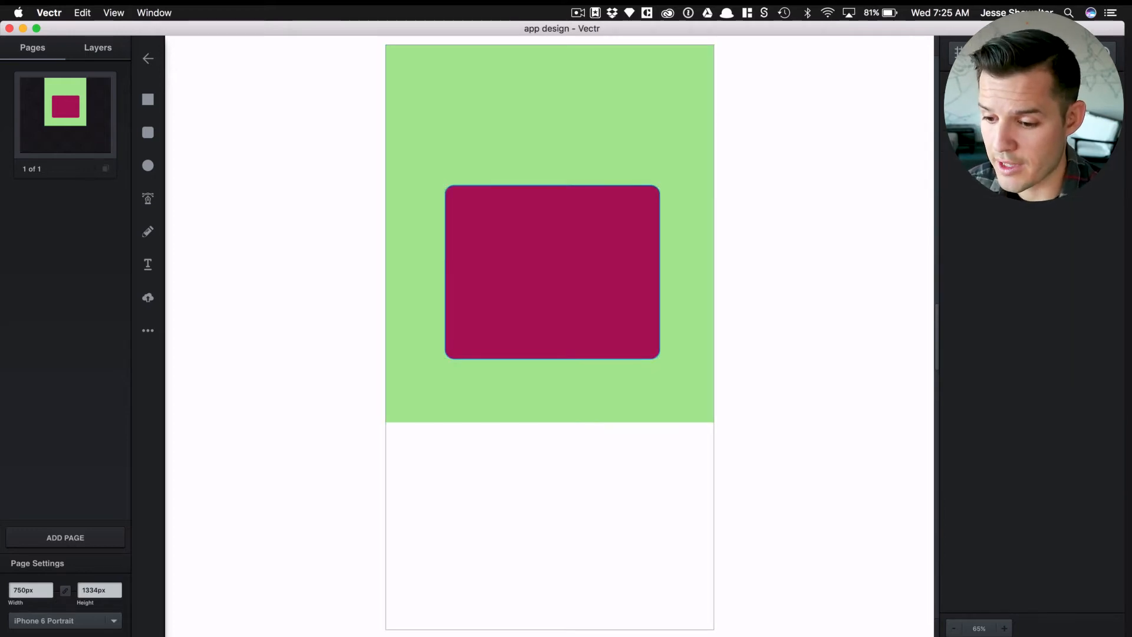
{"action": "left_click", "coordinate": [500, 240]}
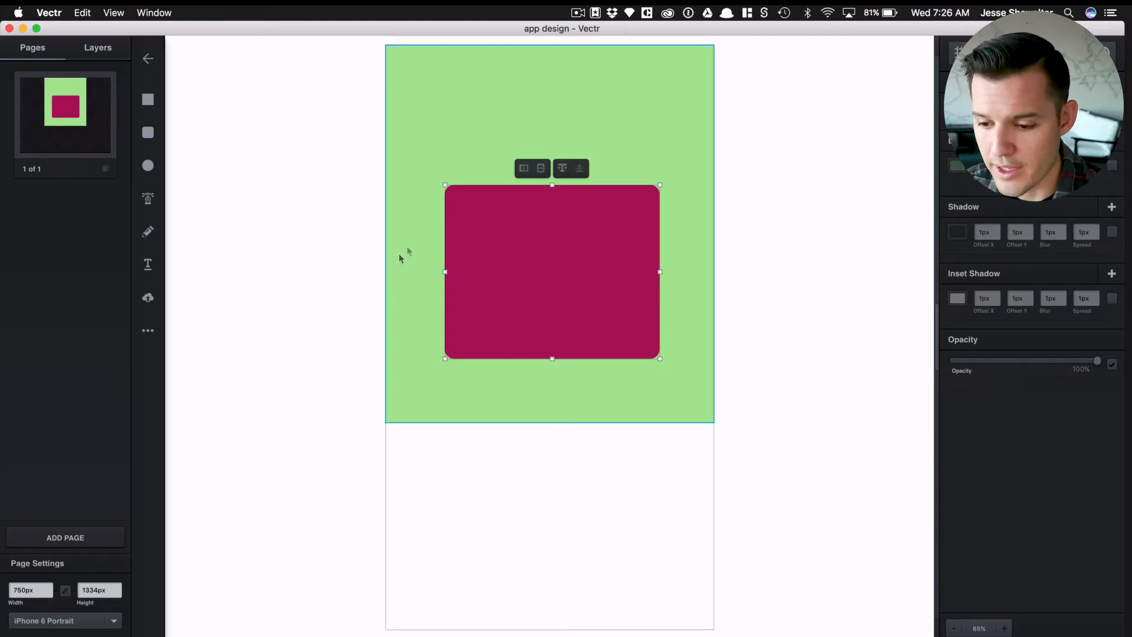
{"action": "left_click_drag", "start_coordinate": [545, 212], "coordinate": [501, 165]}
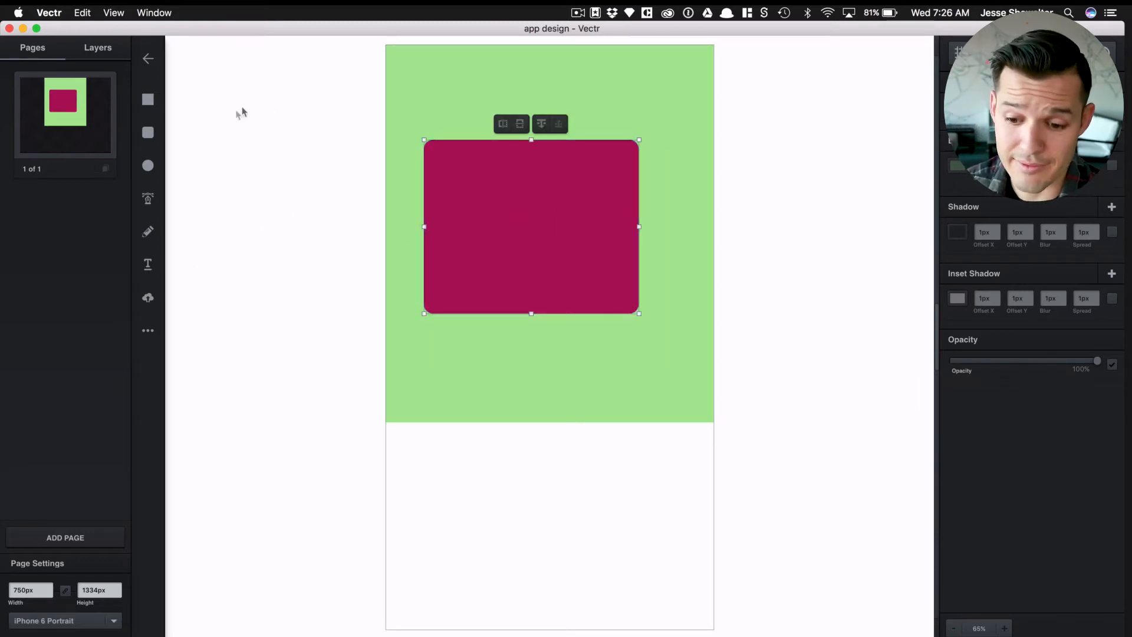
Step: Draw a circle about 495 px across and position it over the rounded rectangle's lower part, at about X 102 px and Y 352 px
{"action": "left_click", "coordinate": [150, 166]}
{"action": "left_click_drag", "start_coordinate": [406, 220], "coordinate": [625, 419]}
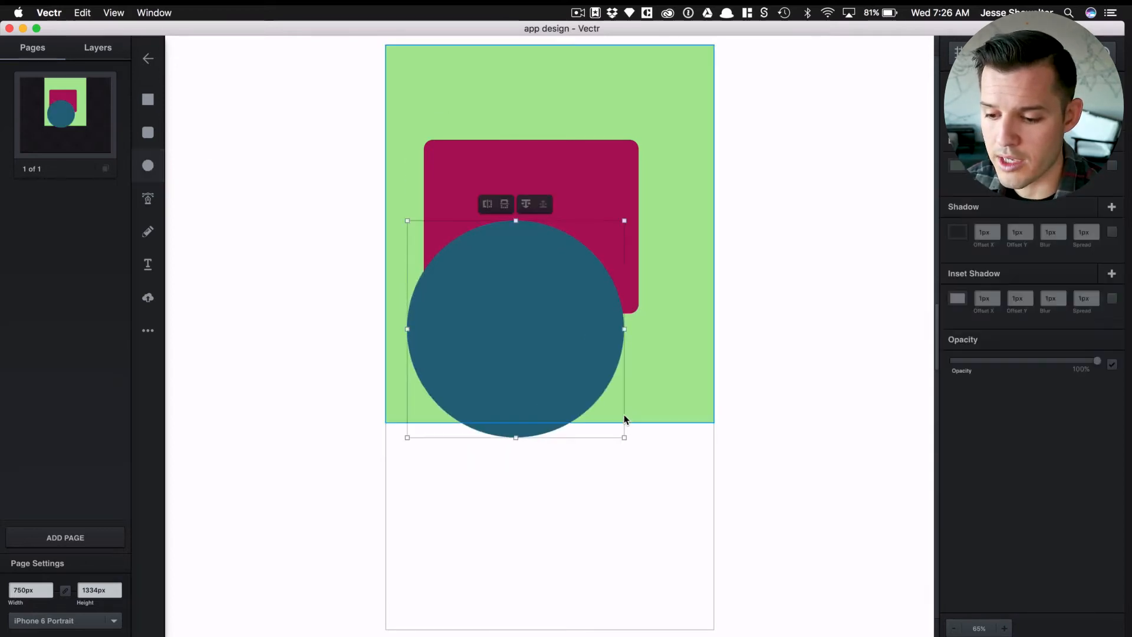
{"action": "left_click_drag", "start_coordinate": [504, 335], "coordinate": [534, 362]}
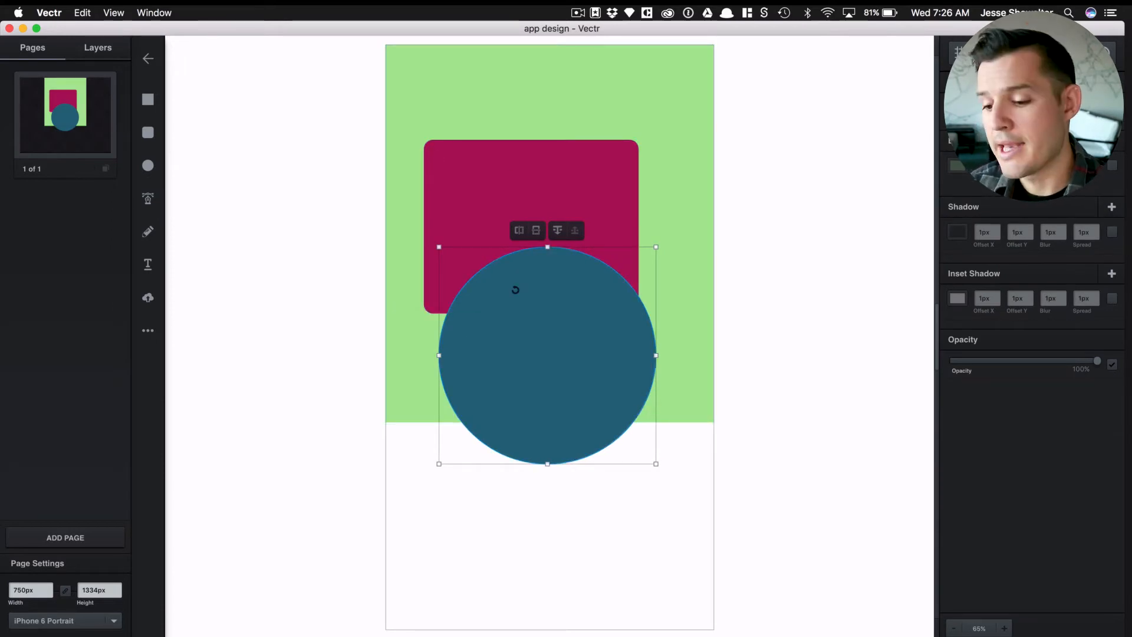
{"action": "left_click_drag", "start_coordinate": [528, 293], "coordinate": [519, 242]}
Step: Preview the unite, subtract, intersect and exclude operations on the circle and rounded rectangle together
{"action": "left_click", "coordinate": [511, 167], "text": "shift"}
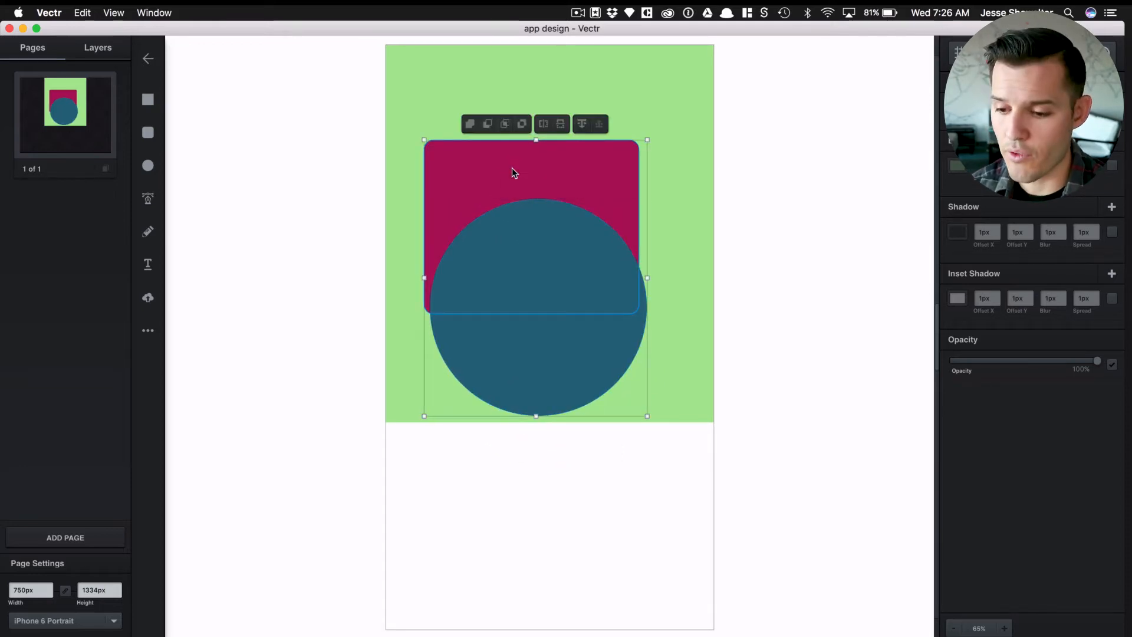
{"action": "key", "text": "super+plus"}
{"action": "key", "text": "super+plus"}
{"action": "key", "text": "super+plus"}
{"action": "scroll", "coordinate": [511, 168], "scroll_direction": "up", "scroll_amount": 3}
{"action": "key", "text": "super+minus"}
{"action": "key", "text": "super+minus"}
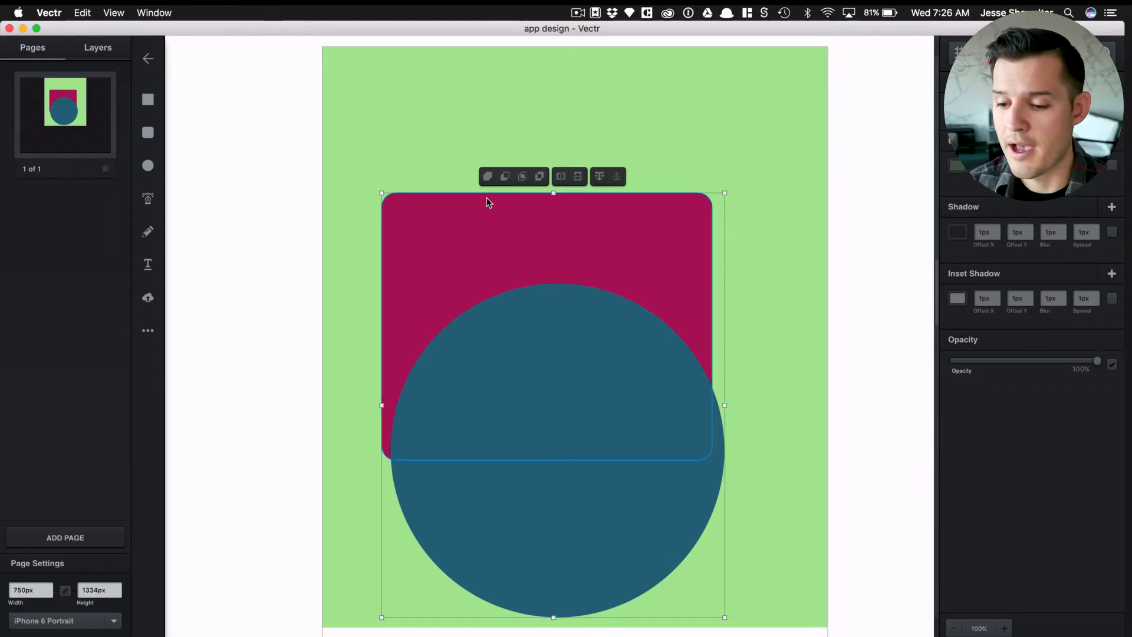
{"action": "left_click", "coordinate": [488, 176]}
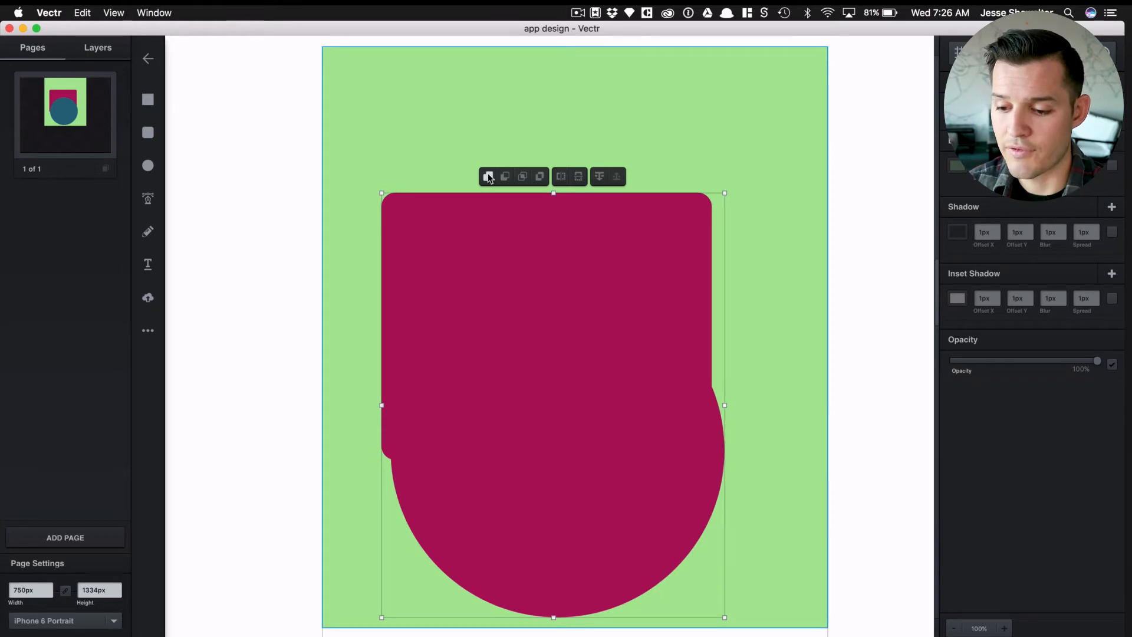
{"action": "left_click", "coordinate": [505, 176]}
{"action": "left_click", "coordinate": [523, 176]}
{"action": "left_click", "coordinate": [539, 176]}
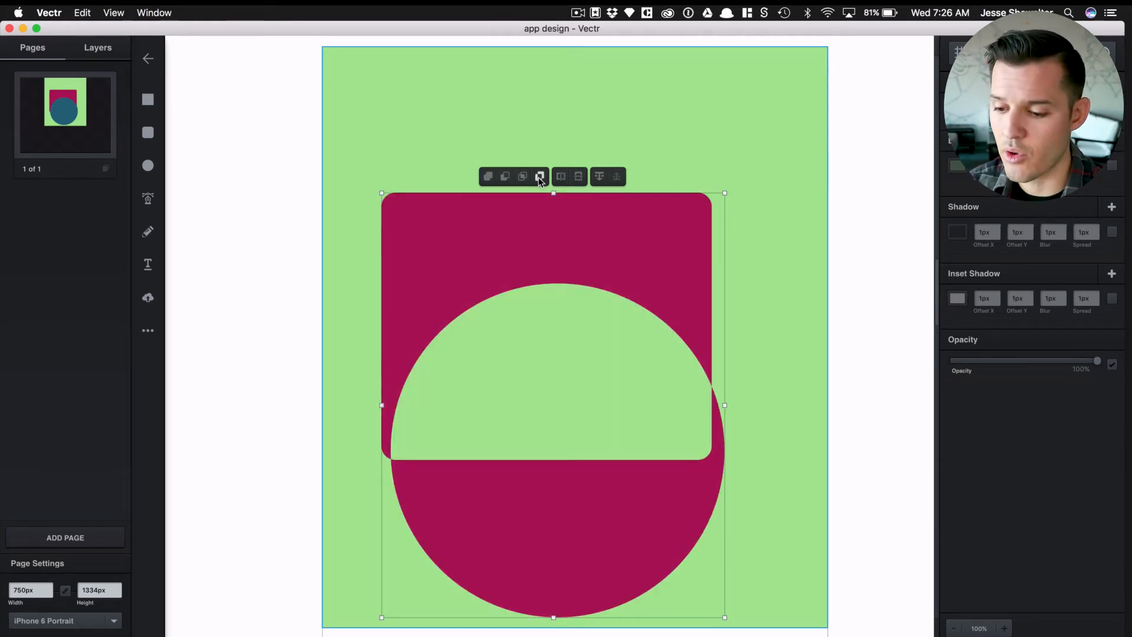
{"action": "left_click", "coordinate": [522, 176]}
{"action": "left_click", "coordinate": [505, 176]}
{"action": "left_click", "coordinate": [487, 177]}
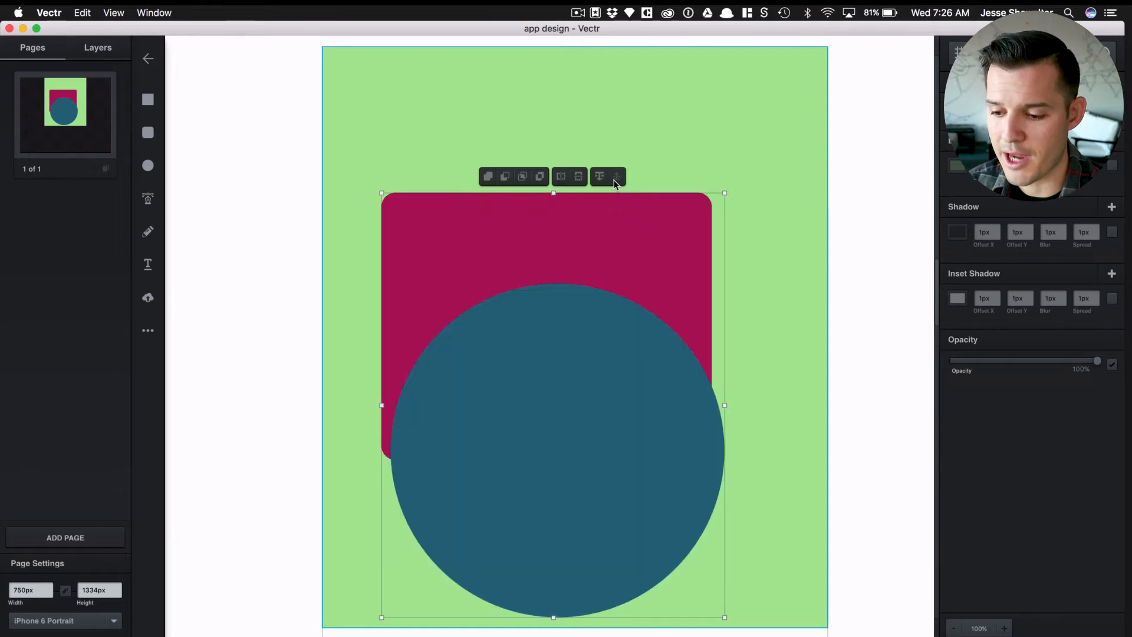
Step: Try subtracting the circle from the rounded rectangle, and undo the subtraction
{"action": "left_click", "coordinate": [97, 50]}
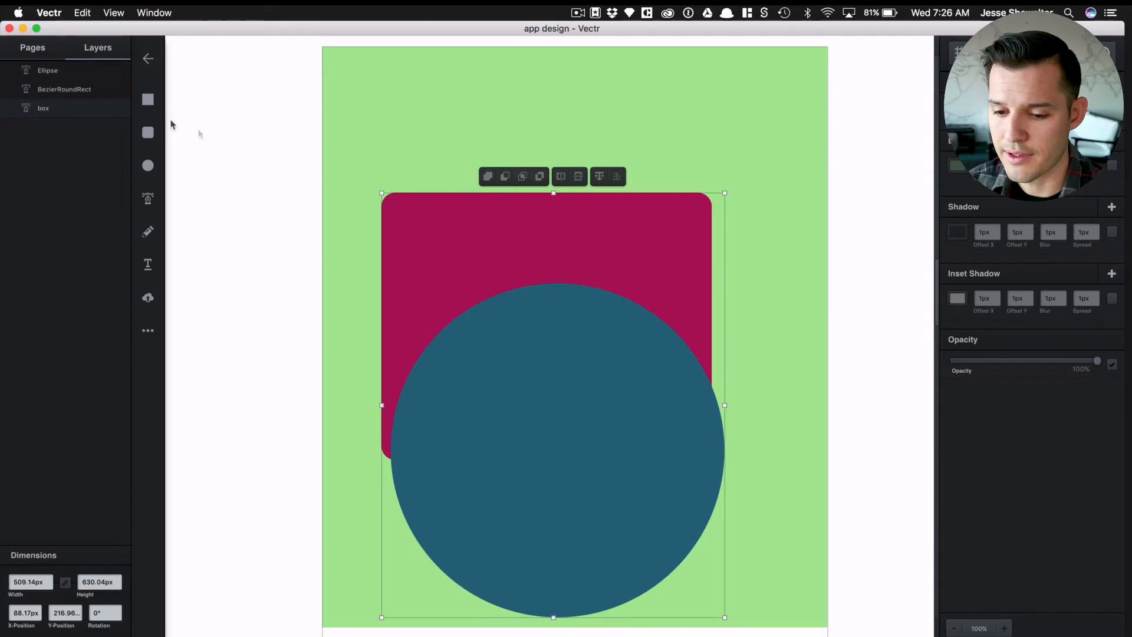
{"action": "left_click_drag", "start_coordinate": [86, 112], "coordinate": [48, 130]}
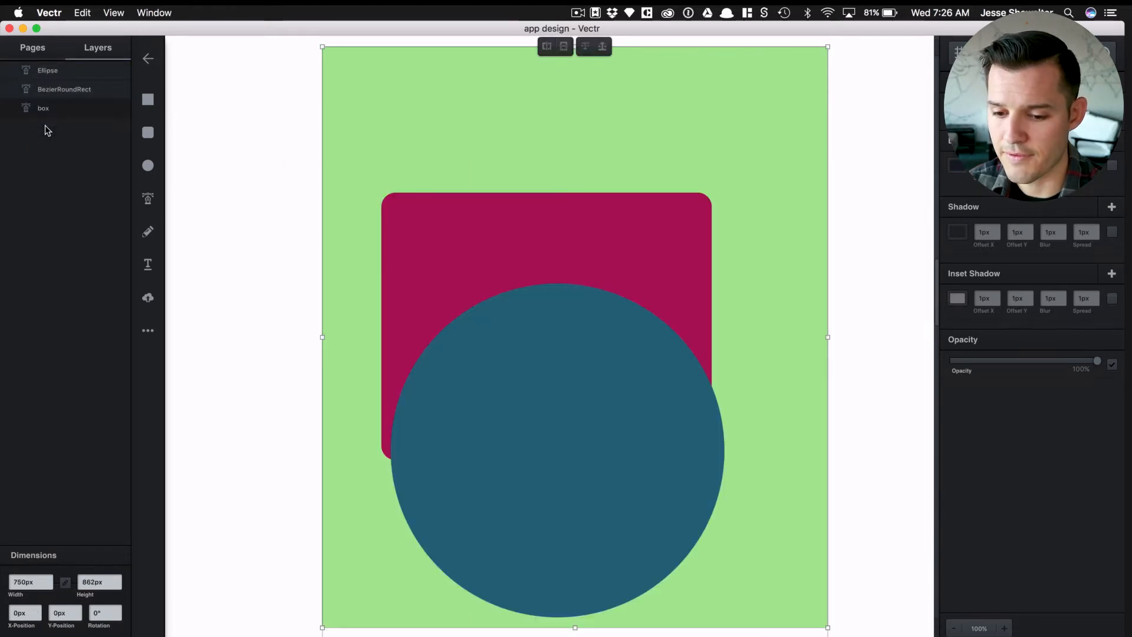
{"action": "left_click", "coordinate": [476, 417]}
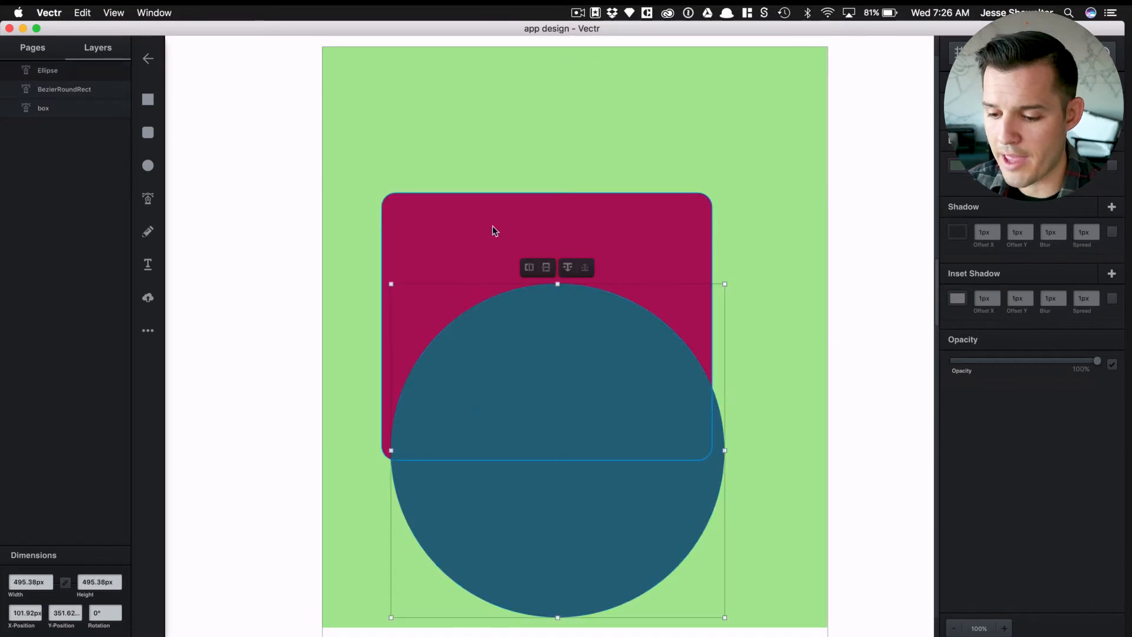
{"action": "left_click", "coordinate": [492, 226], "text": "shift"}
{"action": "left_click", "coordinate": [503, 179]}
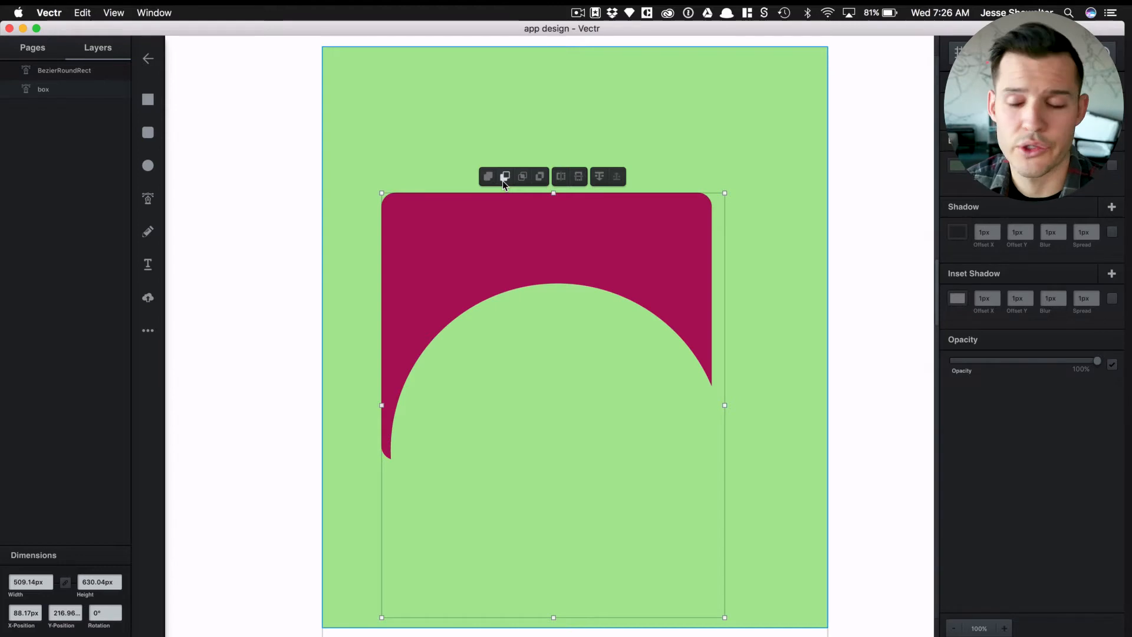
{"action": "key", "text": "super+minus"}
{"action": "key", "text": "super+z"}
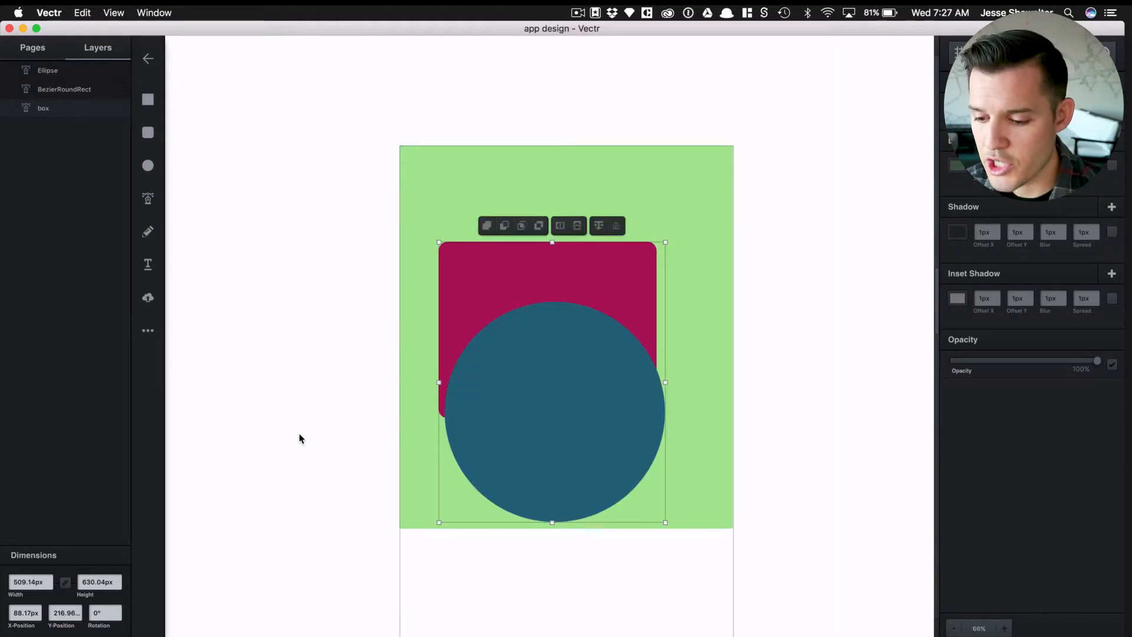
Step: Delete all three shapes from the page
{"action": "left_click", "coordinate": [300, 438]}
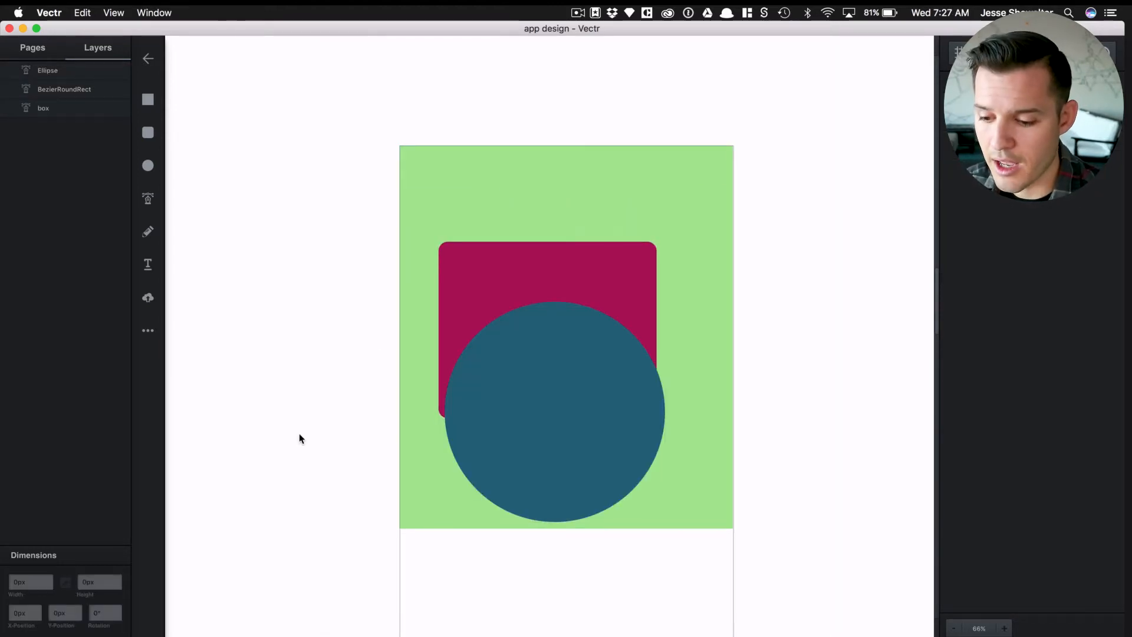
{"action": "left_click_drag", "start_coordinate": [300, 438], "coordinate": [648, 242]}
{"action": "key", "text": "Delete"}
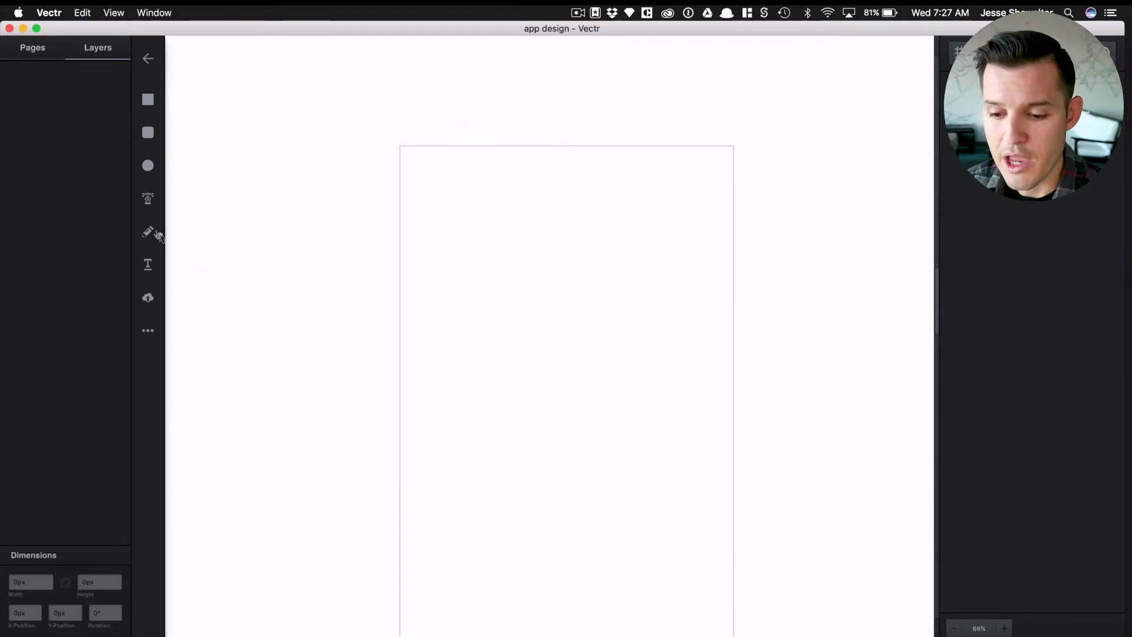
Step: Draw an open Pen path on the page with four straight corner points followed by a curved fifth point below them
{"action": "left_click", "coordinate": [148, 199]}
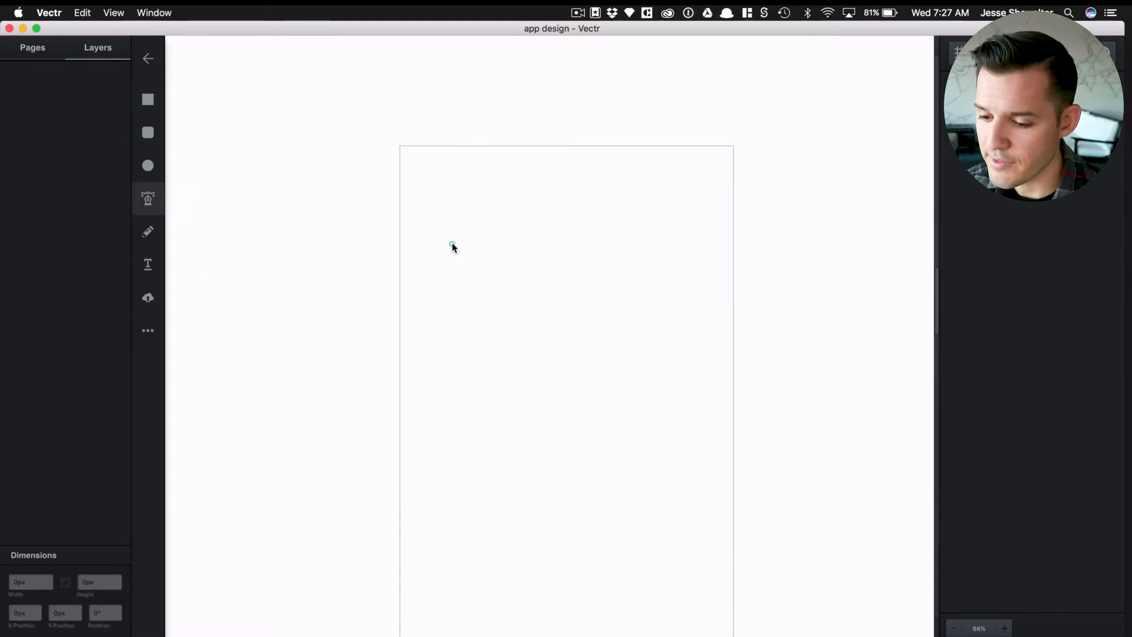
{"action": "left_click", "coordinate": [458, 263]}
{"action": "left_click", "coordinate": [525, 308]}
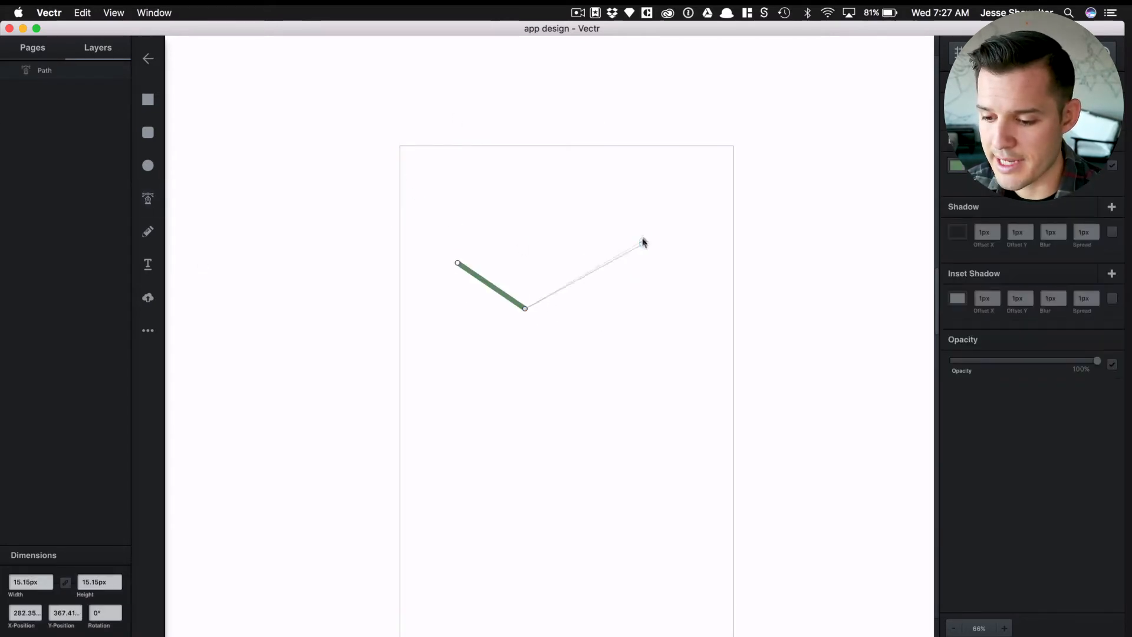
{"action": "left_click", "coordinate": [644, 236]}
{"action": "left_click", "coordinate": [658, 388]}
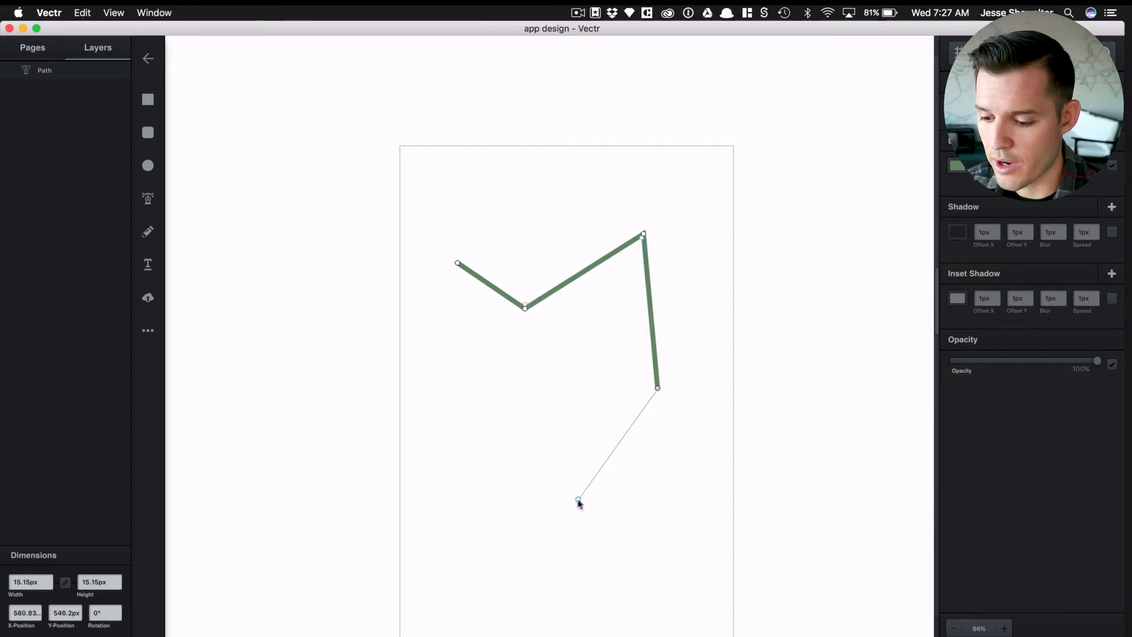
{"action": "left_click_drag", "start_coordinate": [570, 501], "coordinate": [454, 441]}
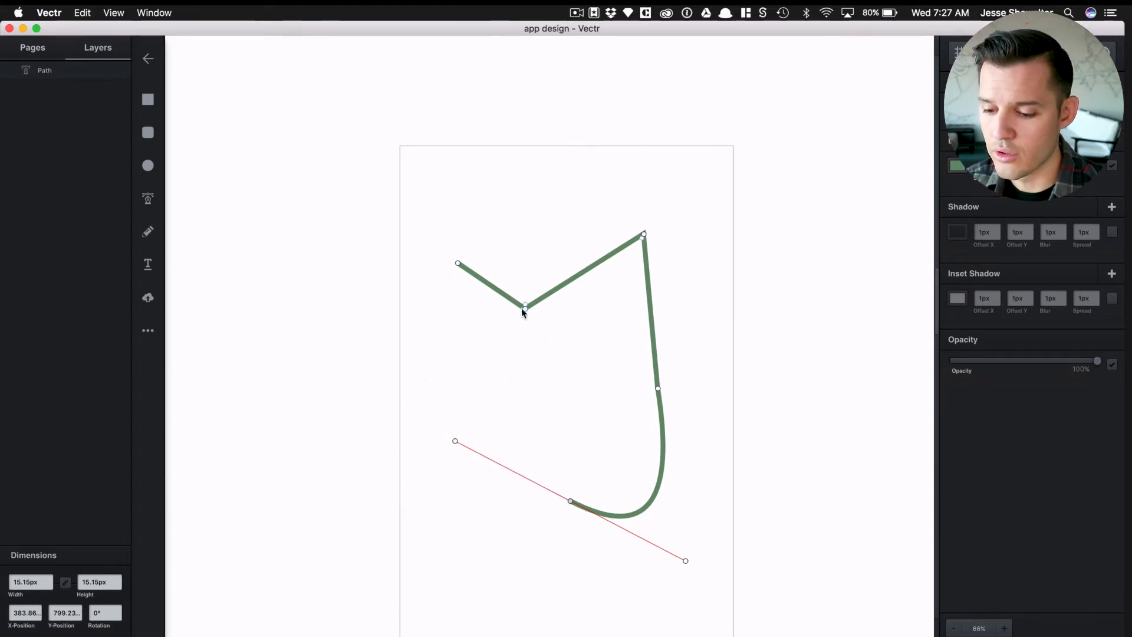
{"action": "left_click", "coordinate": [564, 378]}
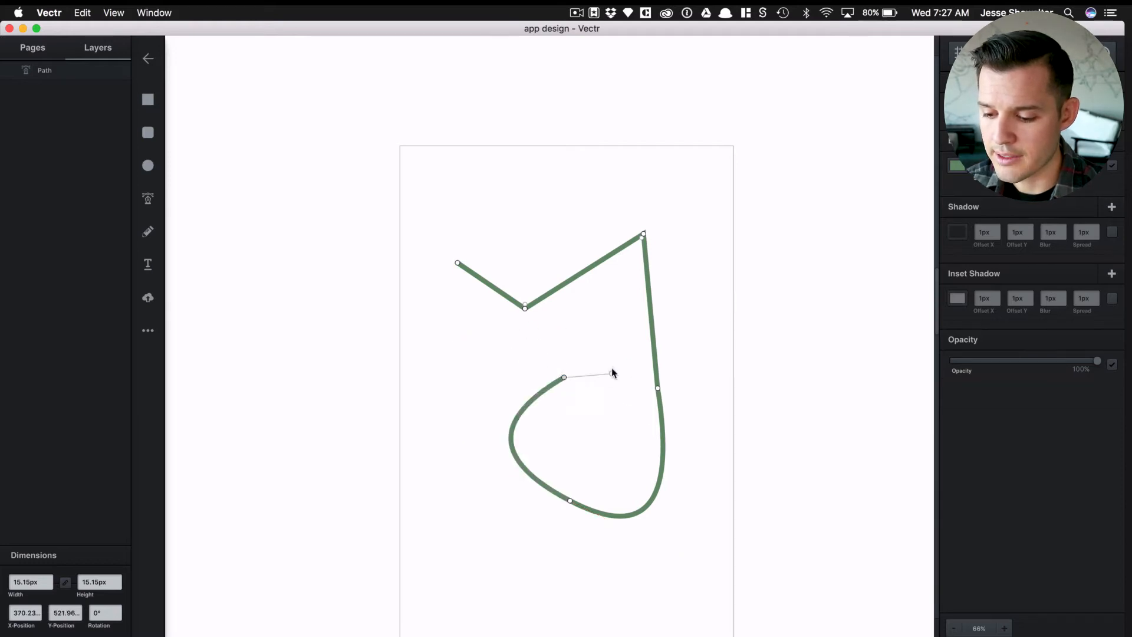
{"action": "key", "text": "super+z"}
{"action": "left_click", "coordinate": [495, 381]}
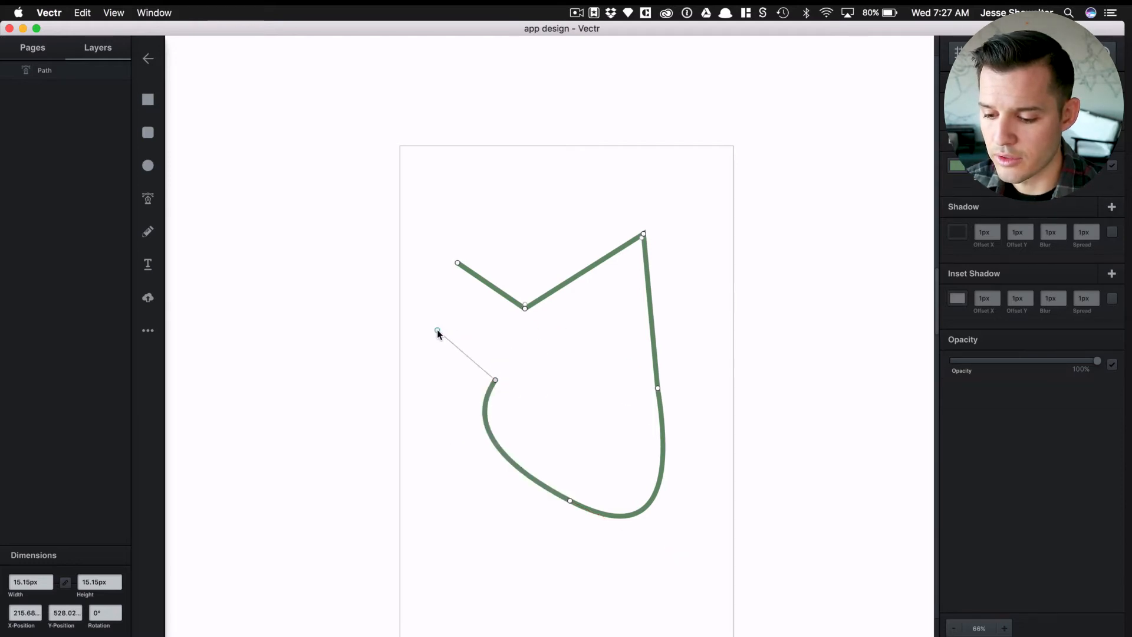
{"action": "key", "text": "super+z"}
Step: Extend the open path with curved and straight points past the page's left edge and back inside, reshaping the last point's curve handles
{"action": "left_click_drag", "start_coordinate": [500, 387], "coordinate": [454, 342]}
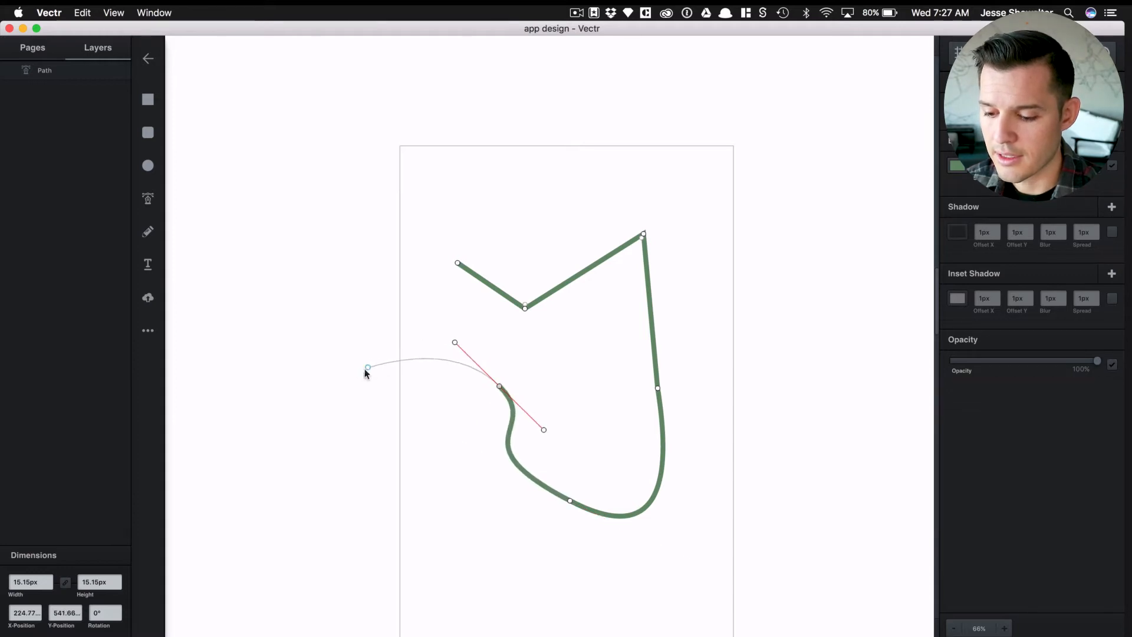
{"action": "left_click", "coordinate": [385, 338]}
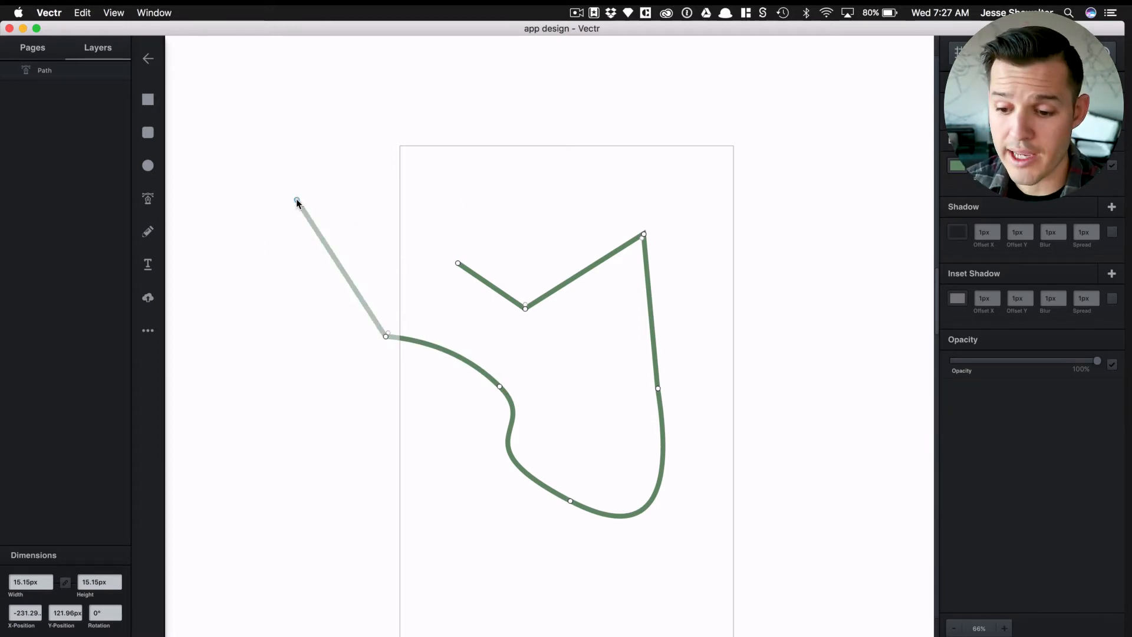
{"action": "left_click", "coordinate": [297, 199]}
{"action": "left_click_drag", "start_coordinate": [564, 184], "coordinate": [536, 257]}
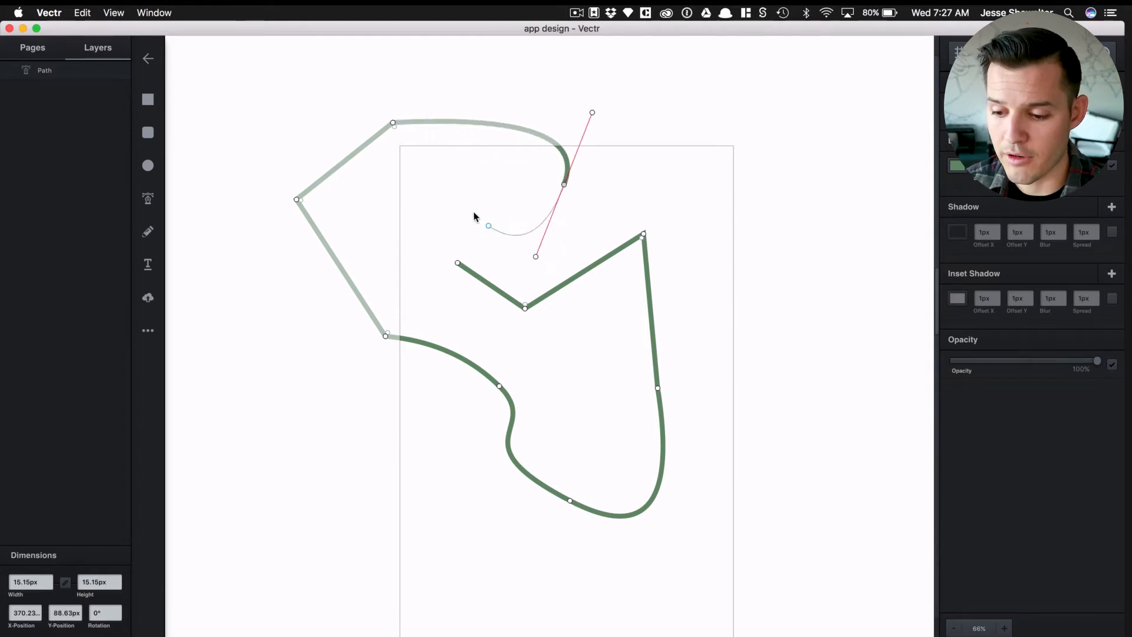
{"action": "left_click_drag", "start_coordinate": [431, 205], "coordinate": [366, 263]}
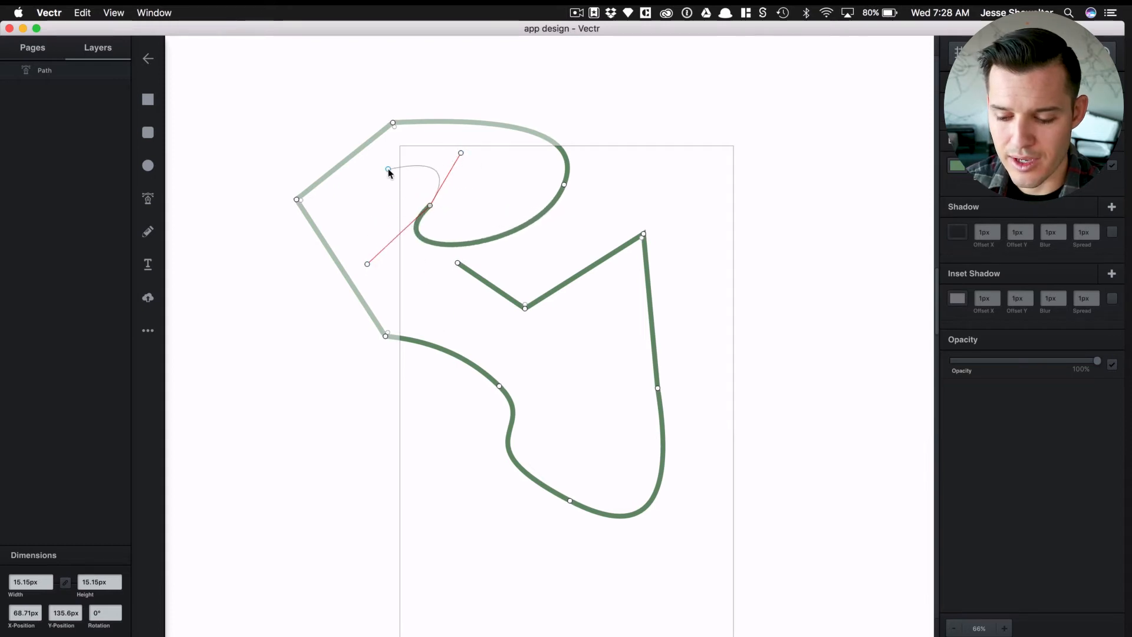
{"action": "left_click_drag", "start_coordinate": [459, 160], "coordinate": [506, 169]}
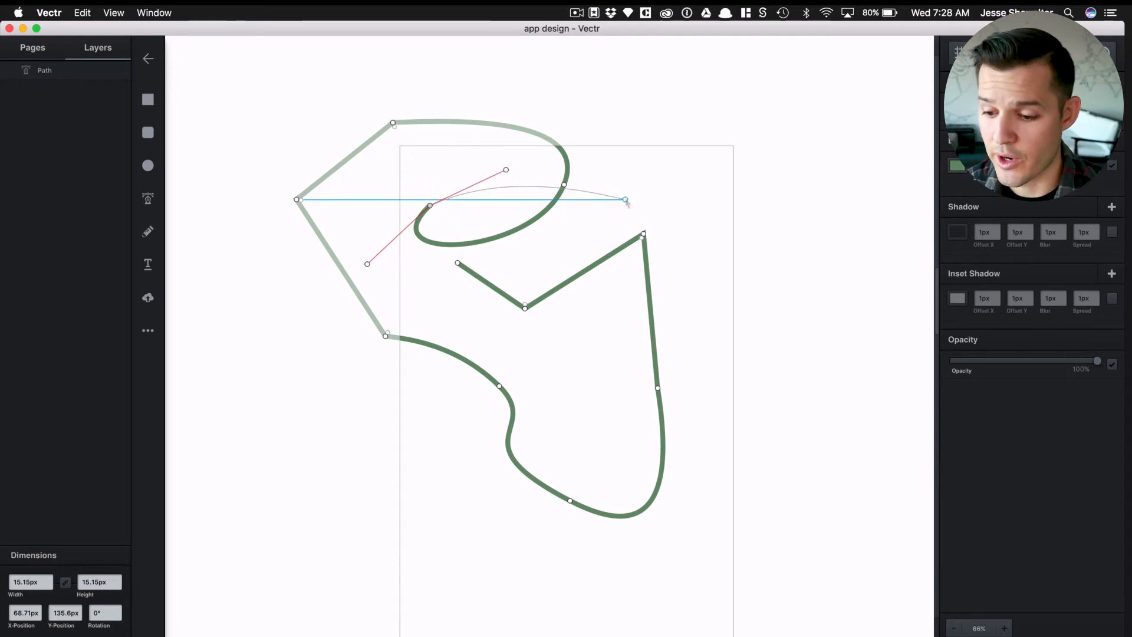
Step: Undo the whole Pen path point by point, leaving the page empty
{"action": "key", "text": "super+z"}
{"action": "key", "text": "super+z"}
{"action": "key", "text": "super+z"}
{"action": "key", "text": "super+z"}
{"action": "key", "text": "super+z"}
{"action": "key", "text": "super+z"}
{"action": "key", "text": "super+z"}
{"action": "key", "text": "super+z"}
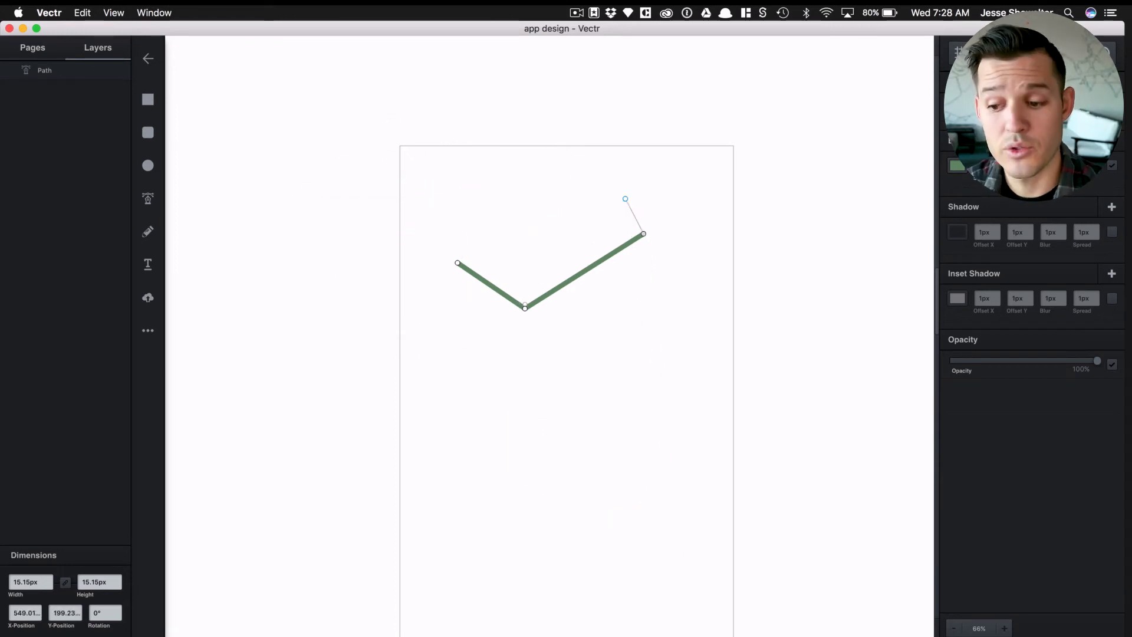
{"action": "key", "text": "super+z"}
{"action": "key", "text": "super+z"}
{"action": "key", "text": "super+z"}
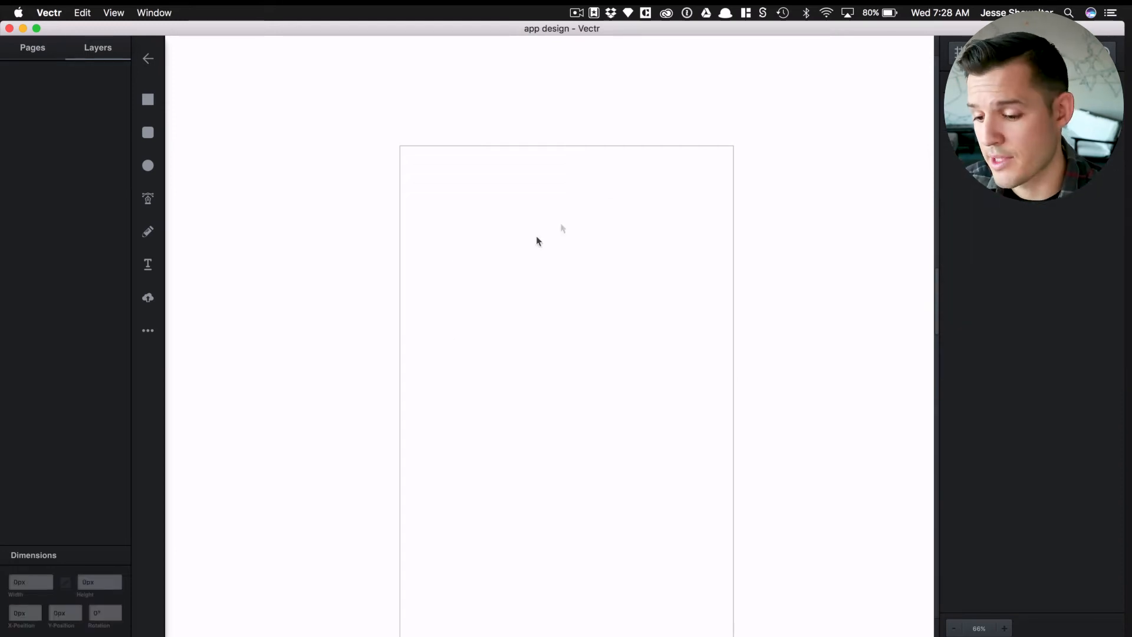
Step: Draw a new Pen path with three points, curving the second and adjusting both curve handles of the third independently
{"action": "left_click", "coordinate": [148, 198]}
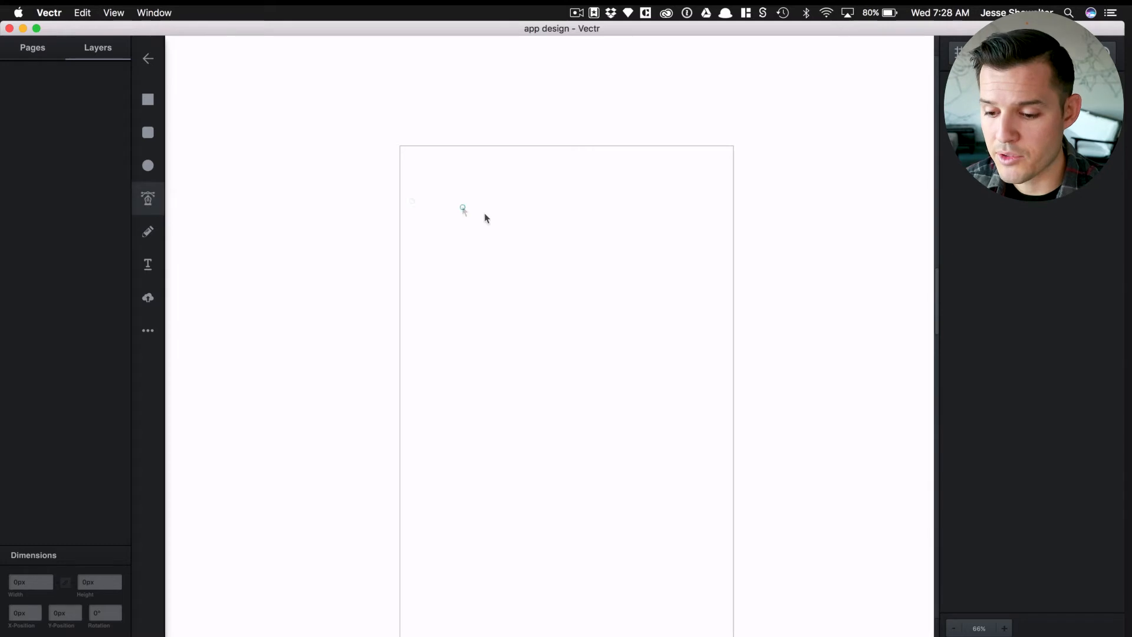
{"action": "left_click", "coordinate": [465, 235]}
{"action": "left_click", "coordinate": [590, 351]}
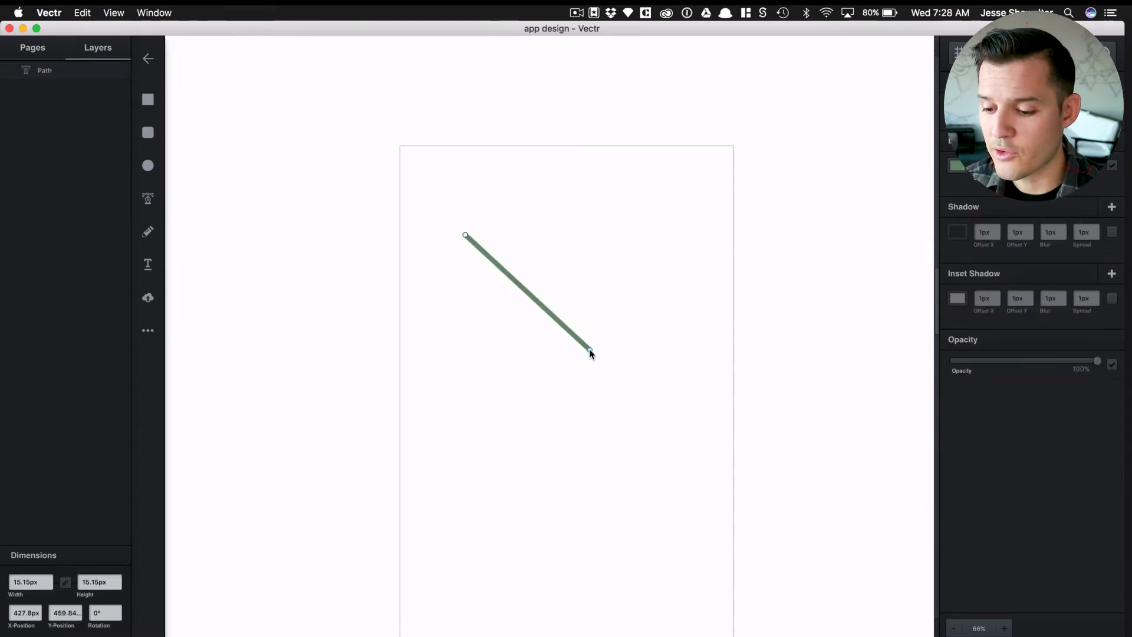
{"action": "left_click_drag", "start_coordinate": [592, 352], "coordinate": [666, 289]}
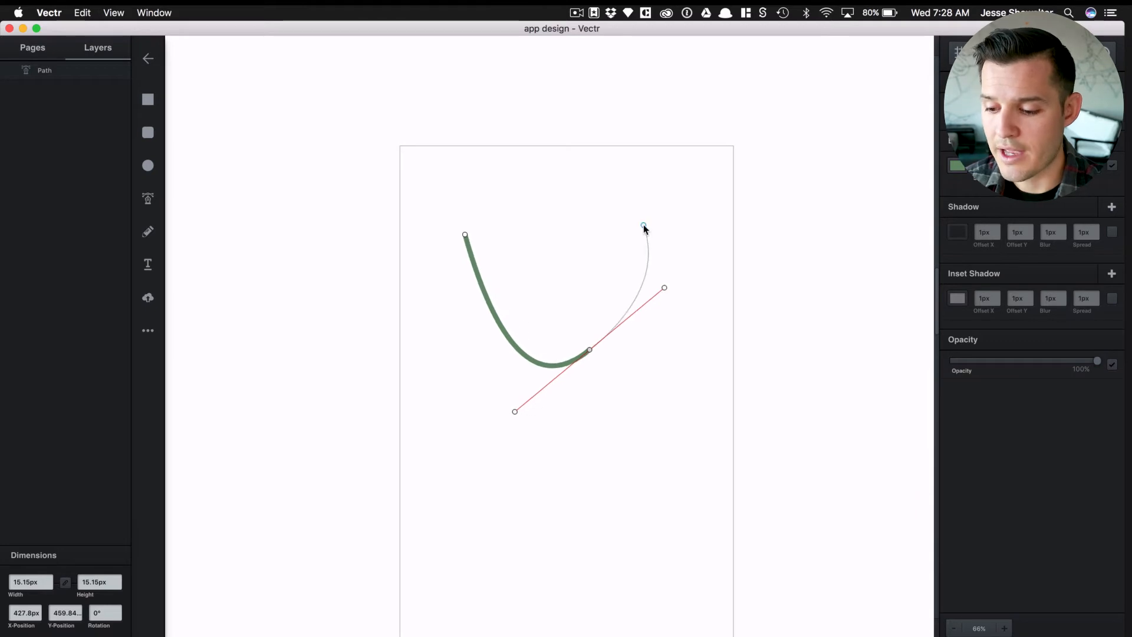
{"action": "left_click", "coordinate": [643, 226]}
{"action": "left_click_drag", "start_coordinate": [644, 229], "coordinate": [678, 268]}
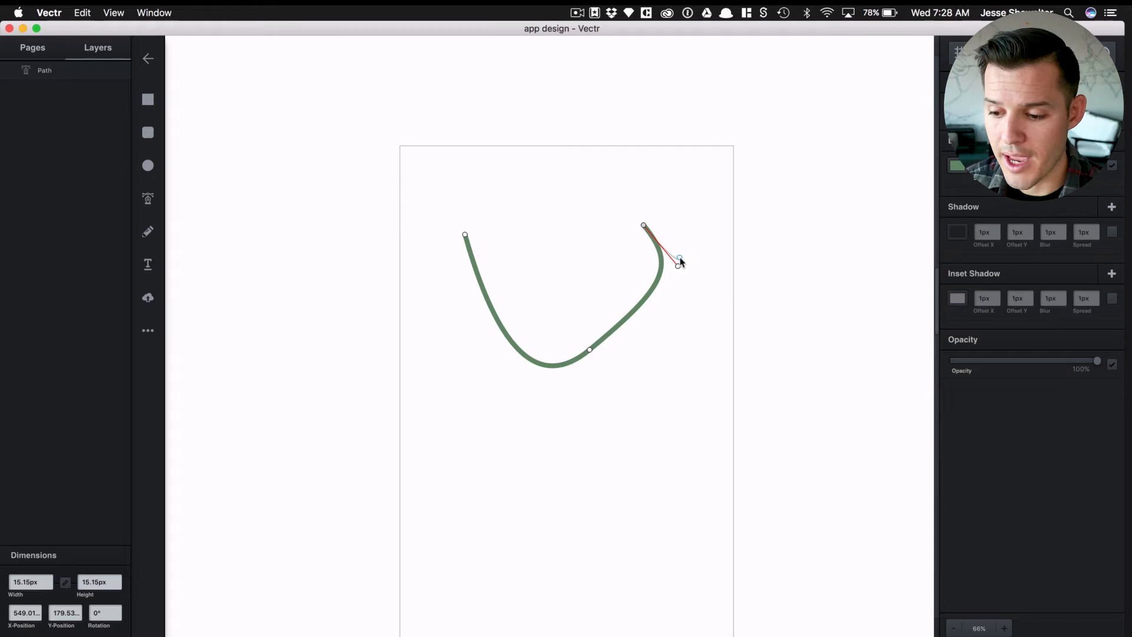
{"action": "left_click_drag", "start_coordinate": [644, 225], "coordinate": [532, 196]}
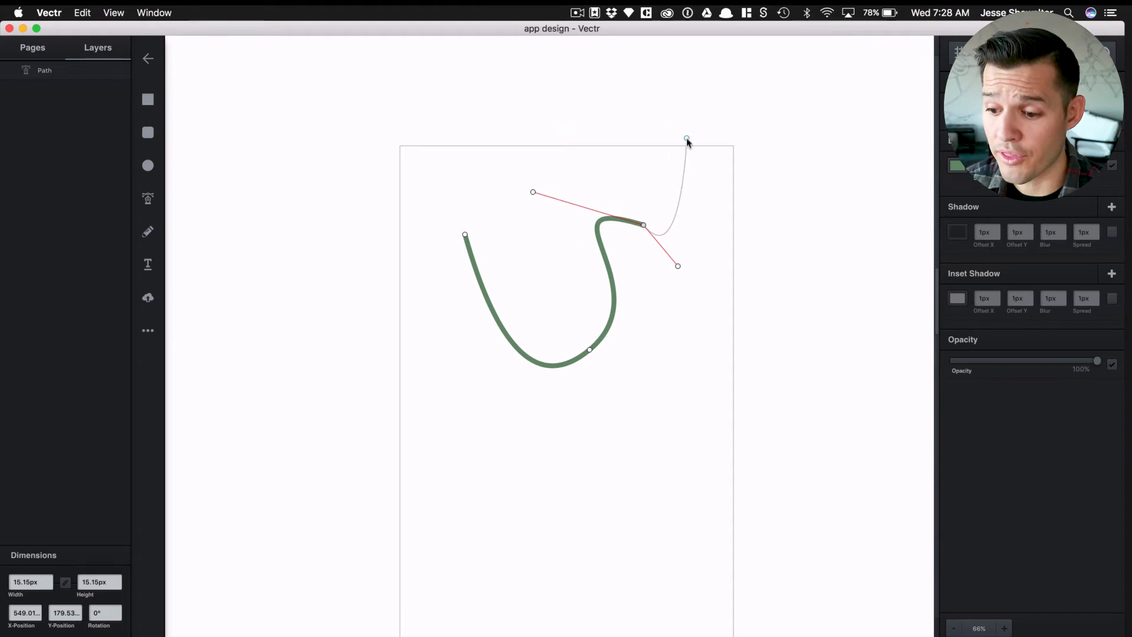
Step: Continue the path with three more points near the top of the page and close it at its starting point
{"action": "left_click", "coordinate": [706, 179]}
{"action": "left_click", "coordinate": [574, 160]}
{"action": "left_click", "coordinate": [497, 220]}
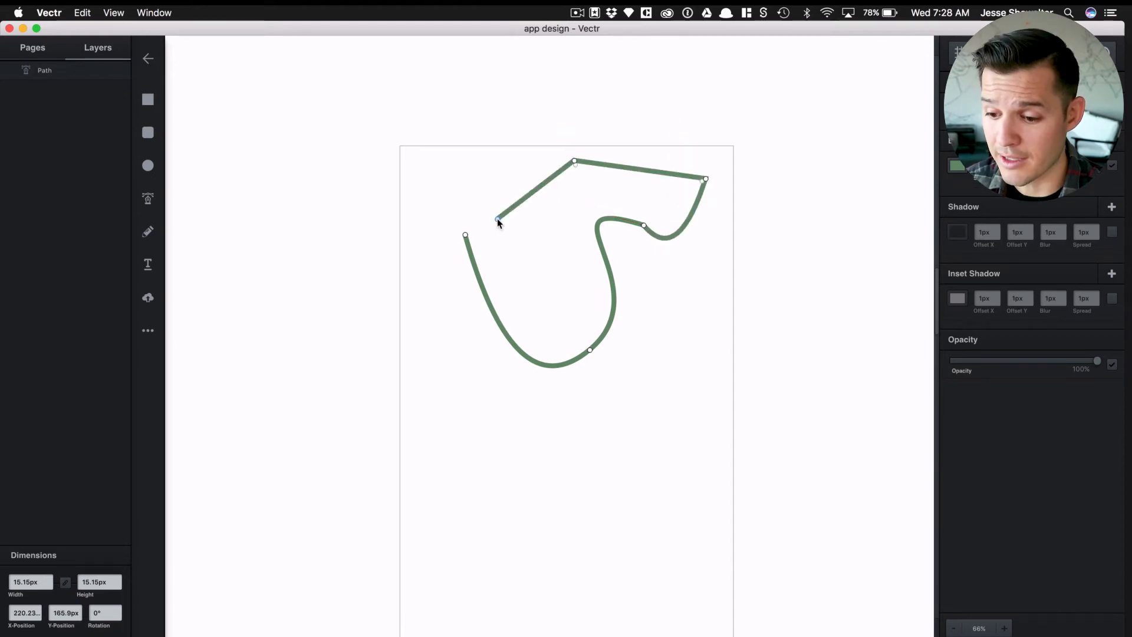
{"action": "left_click", "coordinate": [465, 236]}
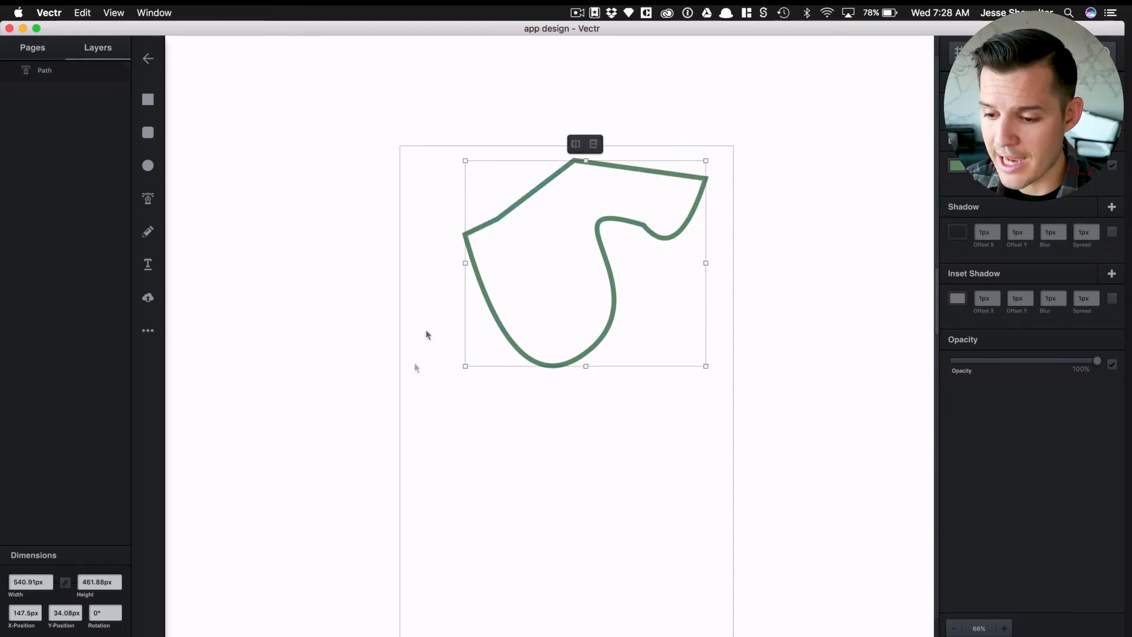
Step: Give the closed path a dark green background fill and reposition it fully inside the page
{"action": "left_click_drag", "start_coordinate": [535, 192], "coordinate": [455, 214]}
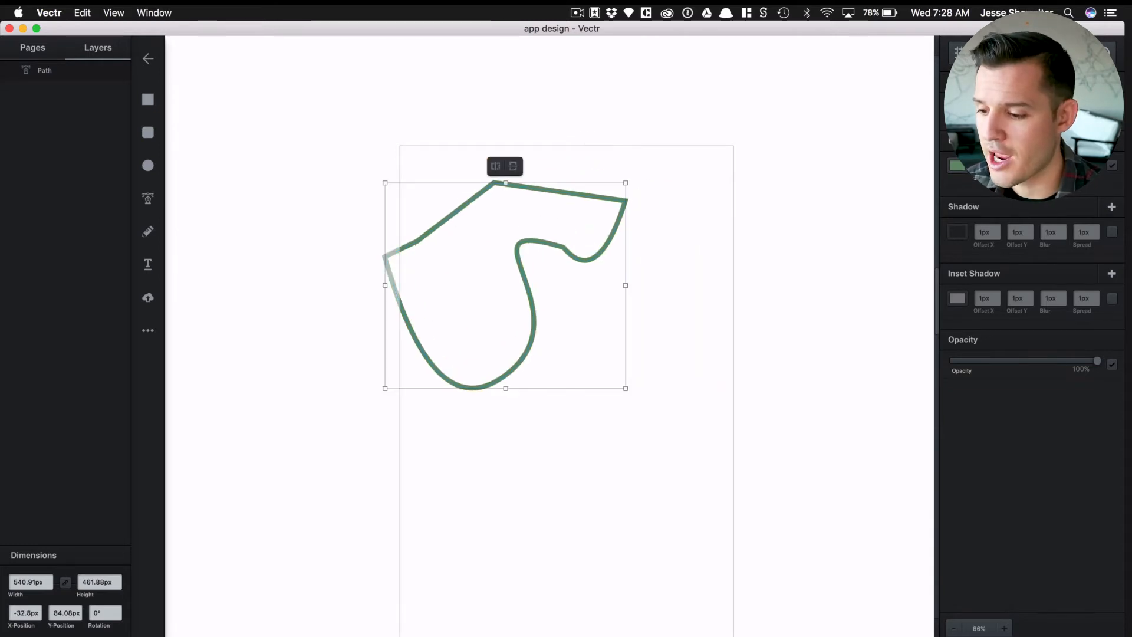
{"action": "left_click", "coordinate": [1112, 106]}
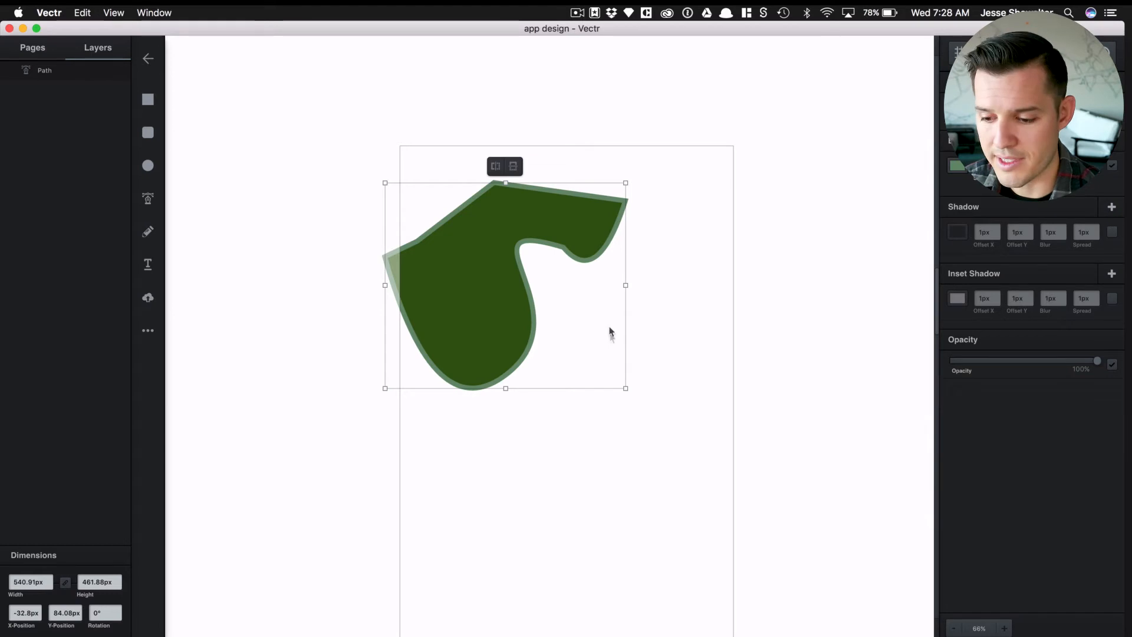
{"action": "left_click_drag", "start_coordinate": [432, 338], "coordinate": [478, 366]}
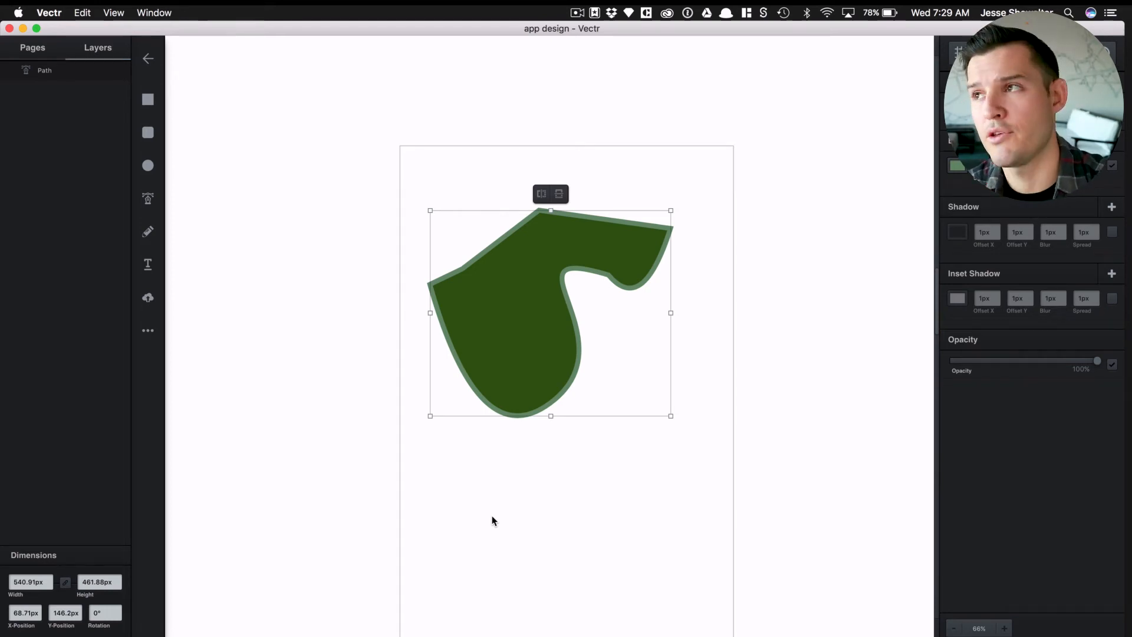
Step: Delete the filled green path from the page
{"action": "left_click", "coordinate": [492, 516]}
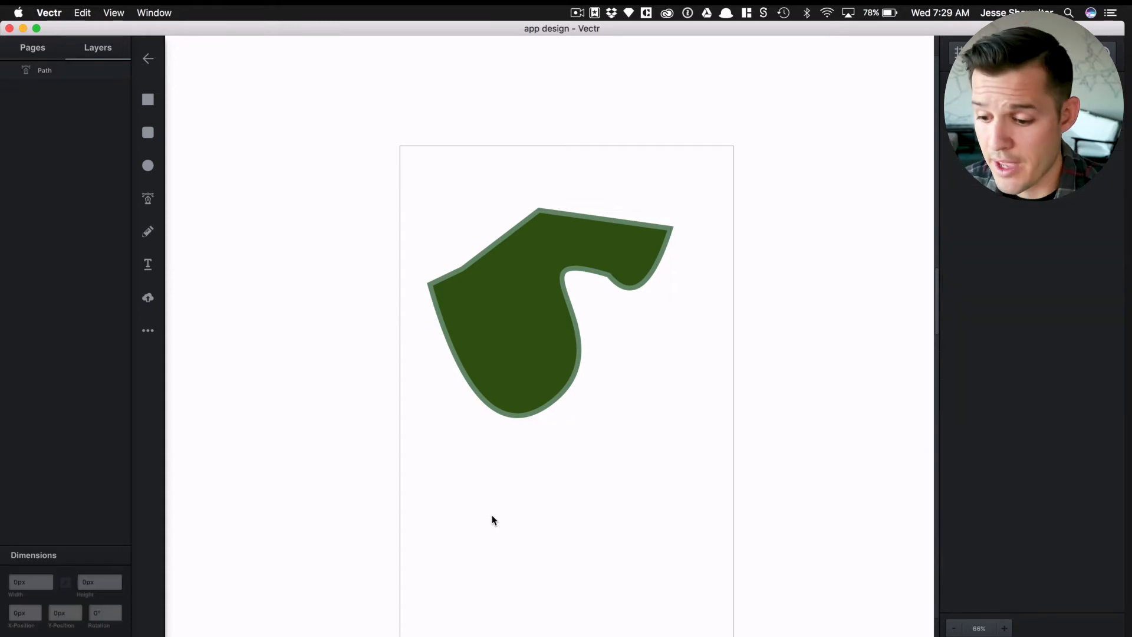
{"action": "left_click", "coordinate": [501, 380]}
{"action": "key", "text": "BackSpace"}
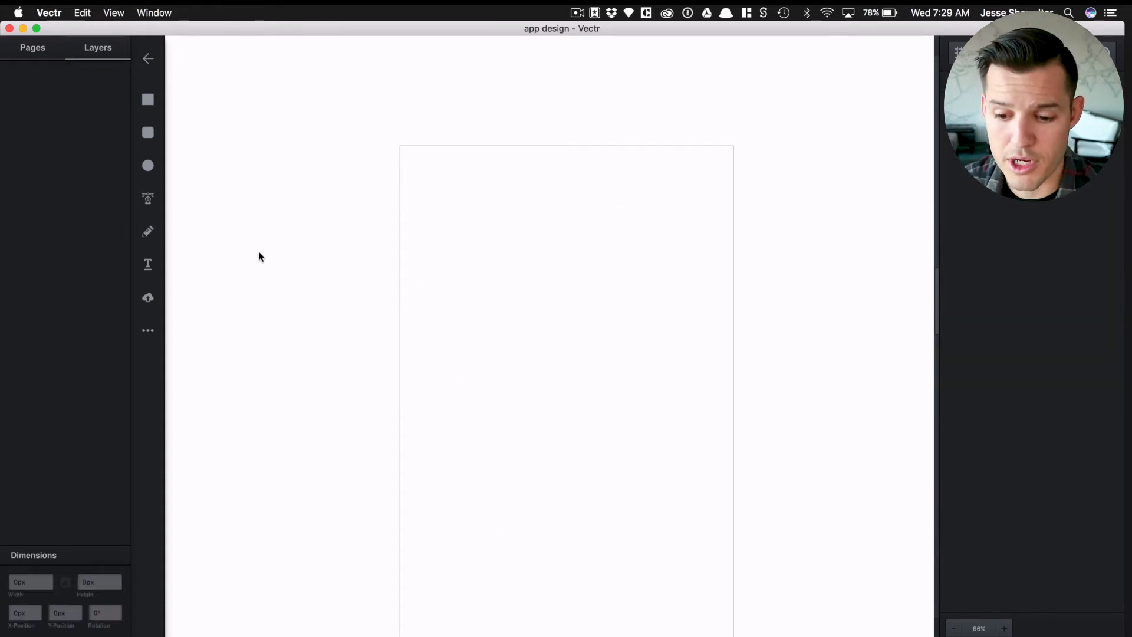
Step: Draw a freehand stroke across the upper part of the page with the Pencil tool
{"action": "left_click", "coordinate": [151, 235]}
{"action": "mouse_move", "coordinate": [436, 306]}
{"action": "left_mouse_down"}
{"action": "mouse_move", "coordinate": [578, 310]}
{"action": "mouse_move", "coordinate": [698, 238]}
{"action": "mouse_move", "coordinate": [612, 211]}
{"action": "left_mouse_up"}
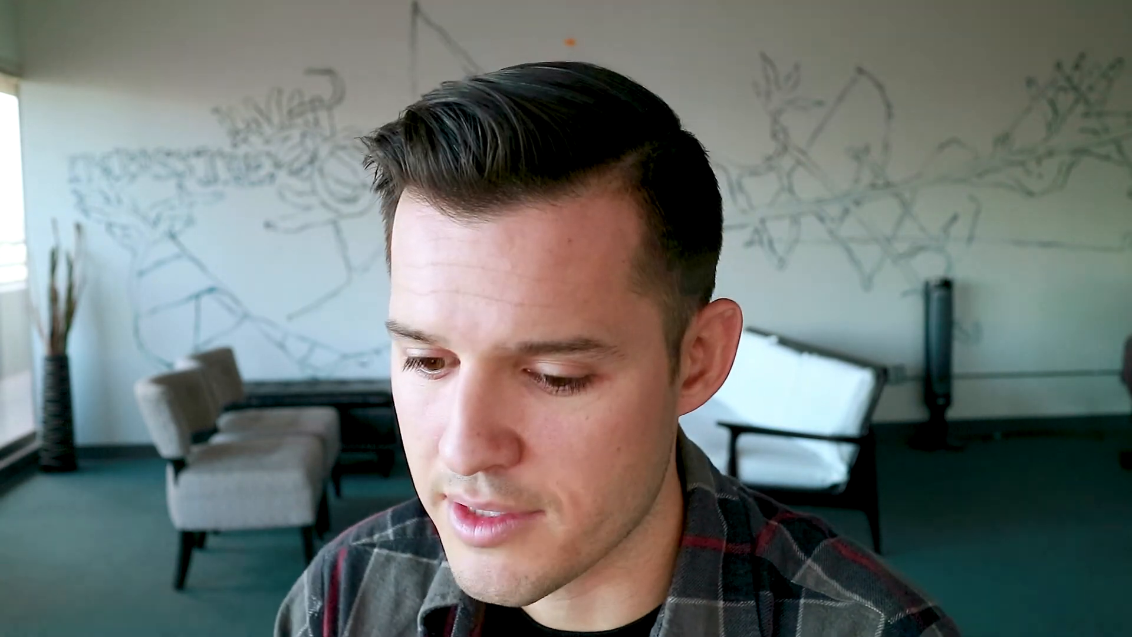
Step: Add a text box in the upper part of the page reading "This is some text"
{"action": "left_click", "coordinate": [149, 266]}
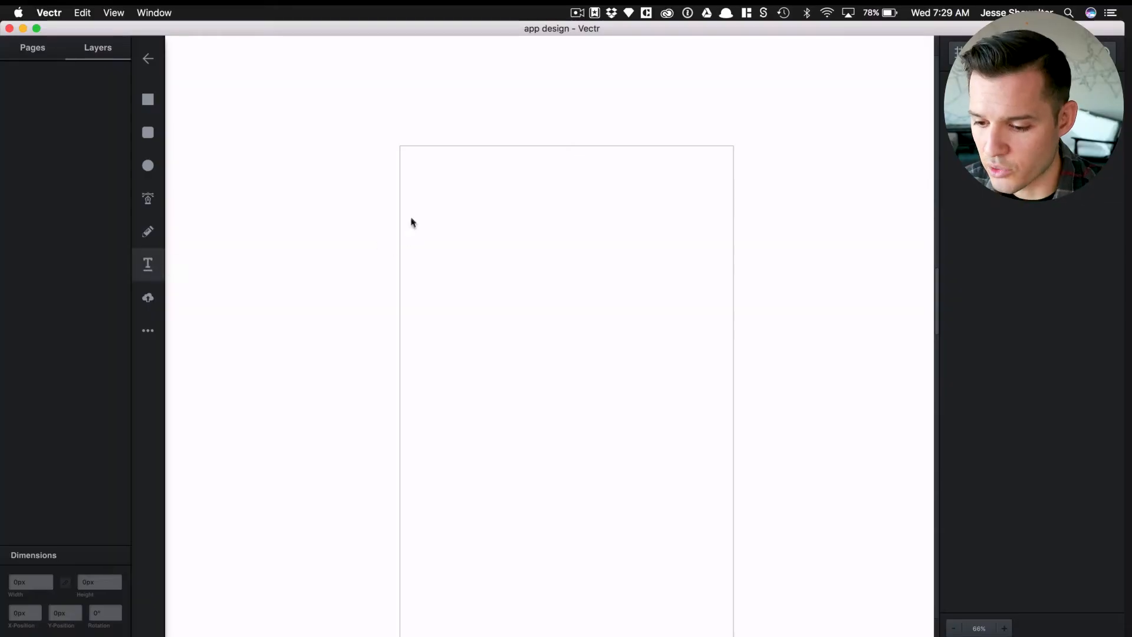
{"action": "left_click_drag", "start_coordinate": [412, 216], "coordinate": [553, 316]}
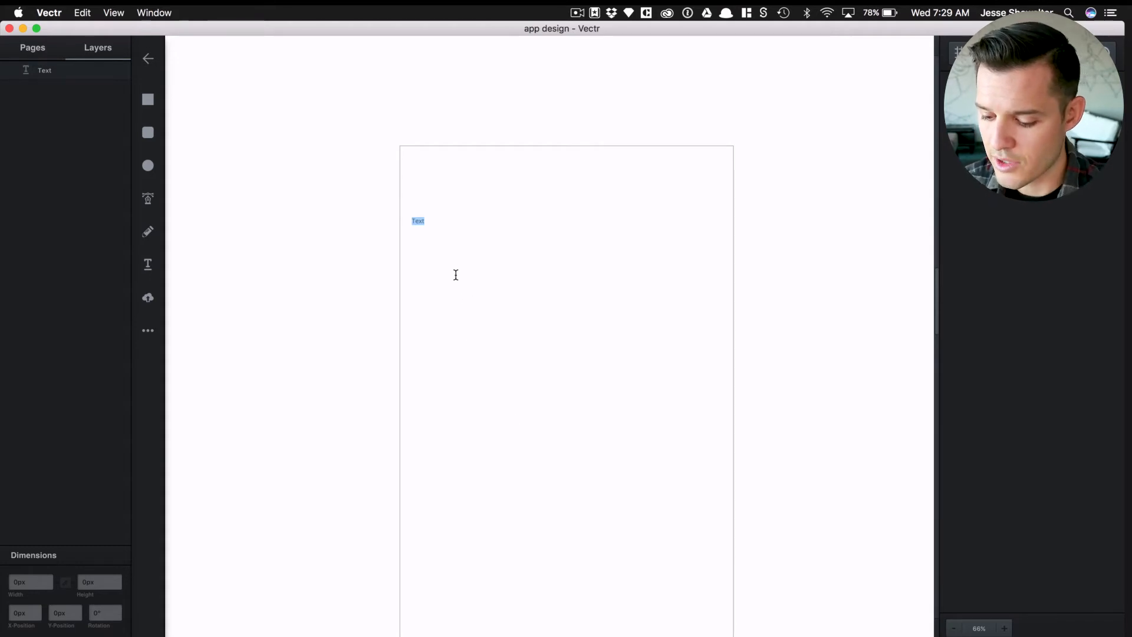
{"action": "type", "text": "This is some t"}
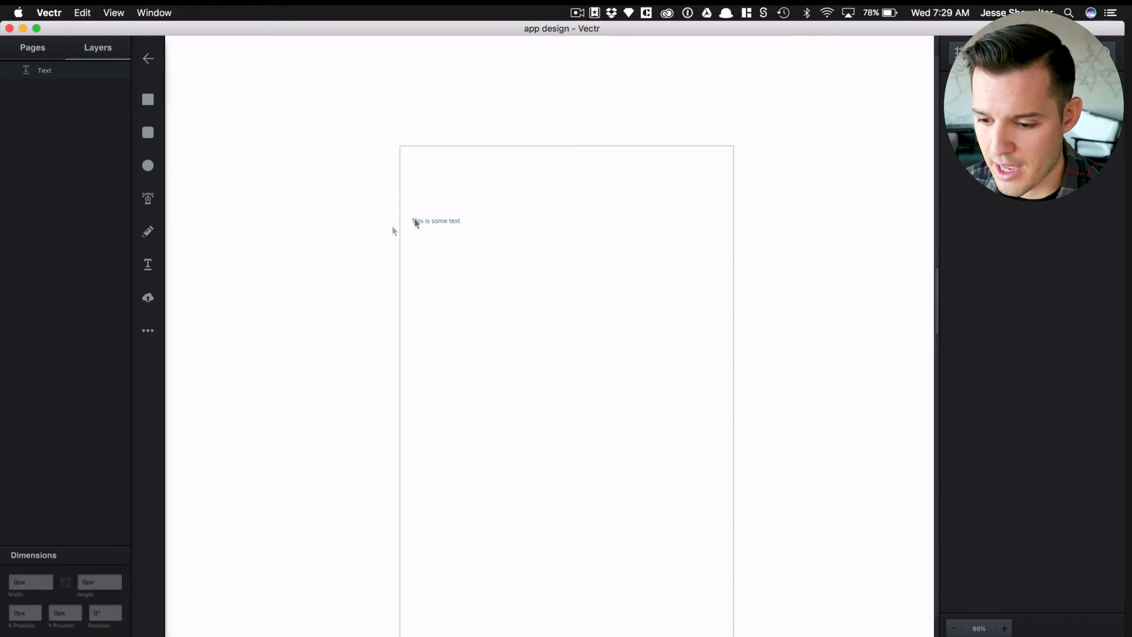
Step: Set the text's font size to 84px and widen its box so the sentence fits on one line
{"action": "left_click", "coordinate": [450, 220]}
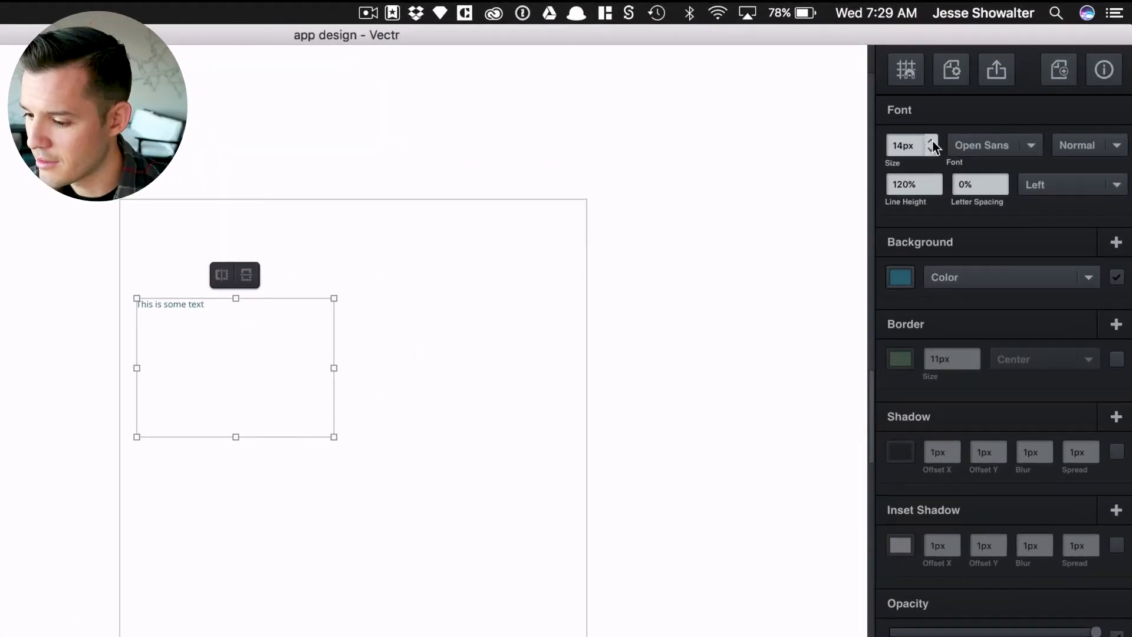
{"action": "left_click", "coordinate": [931, 141]}
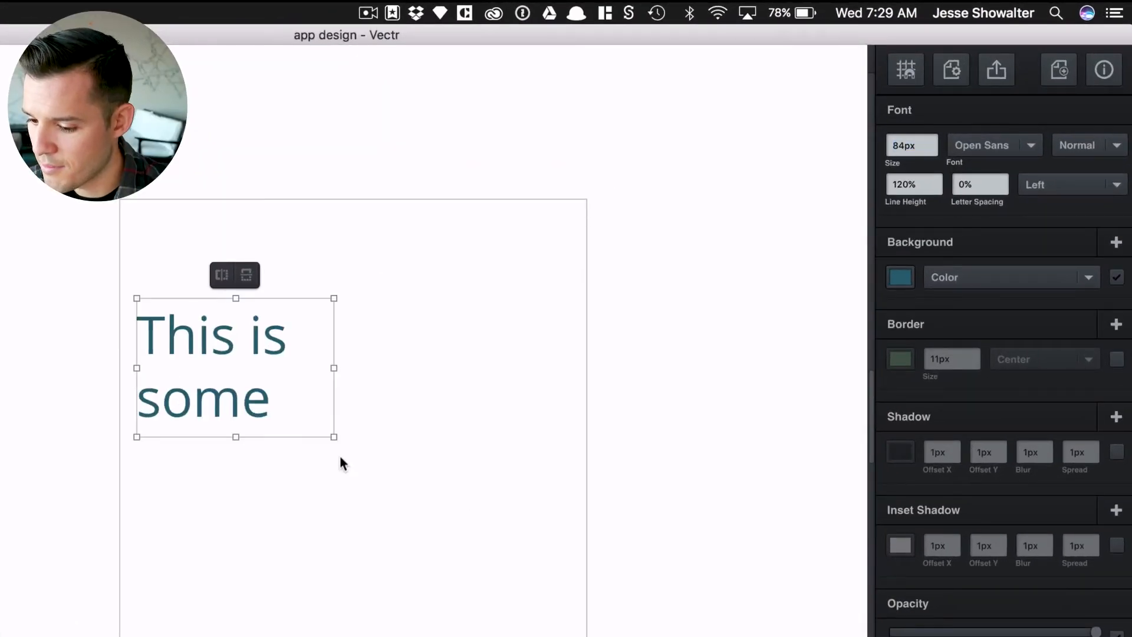
{"action": "left_click_drag", "start_coordinate": [334, 439], "coordinate": [573, 454]}
{"action": "left_click", "coordinate": [573, 451]}
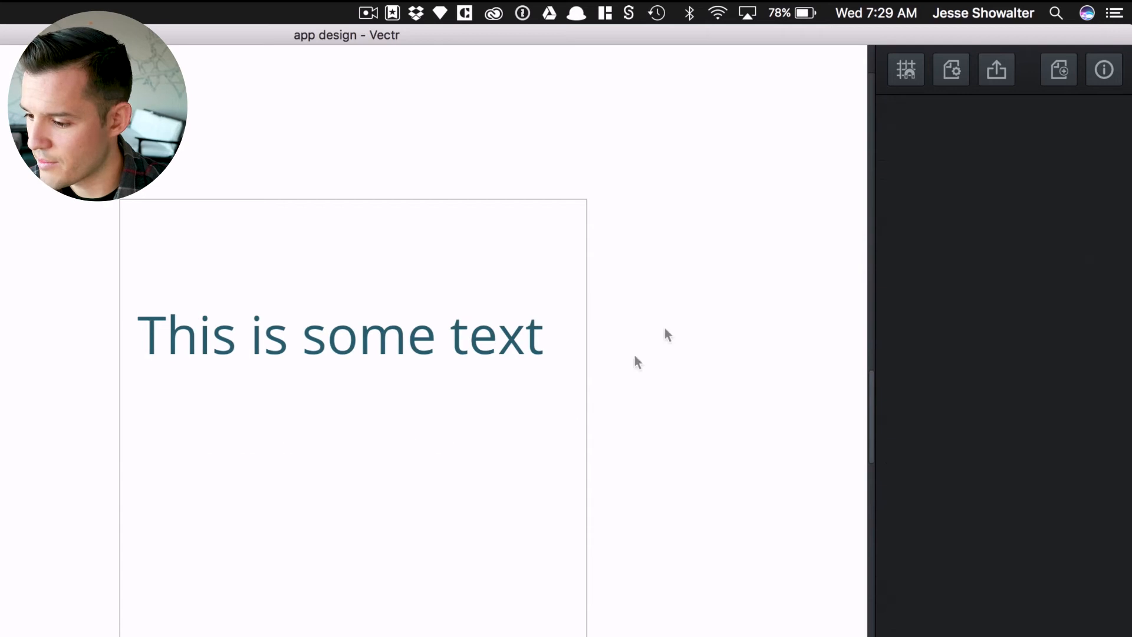
Step: Try the Aclonica font on the text
{"action": "left_click", "coordinate": [442, 334]}
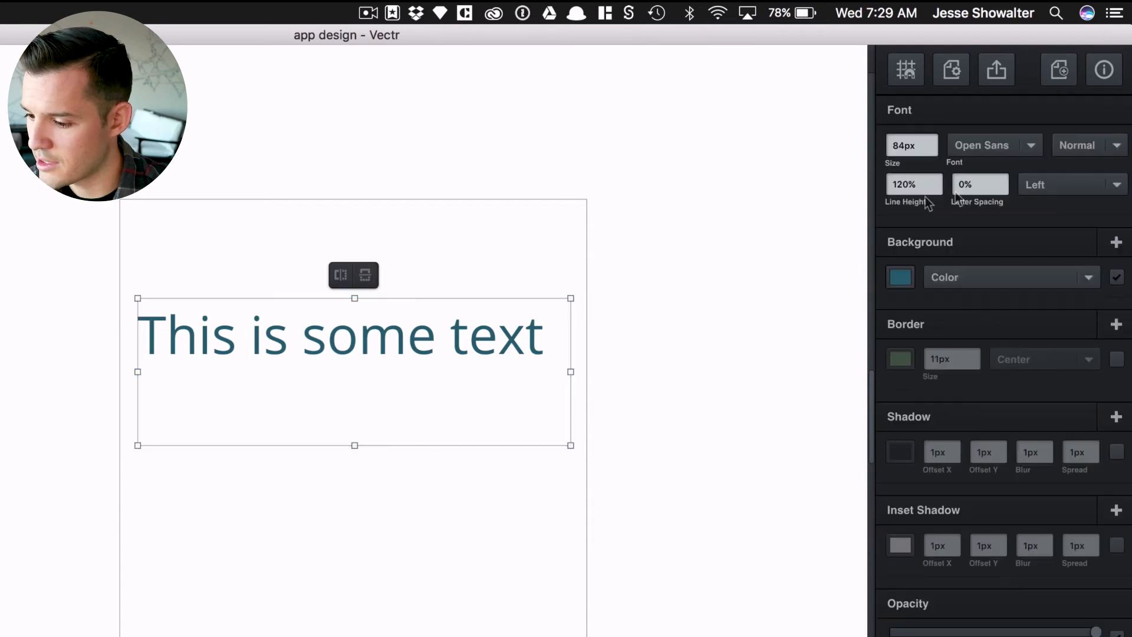
{"action": "left_click", "coordinate": [1040, 144]}
{"action": "left_click", "coordinate": [982, 303]}
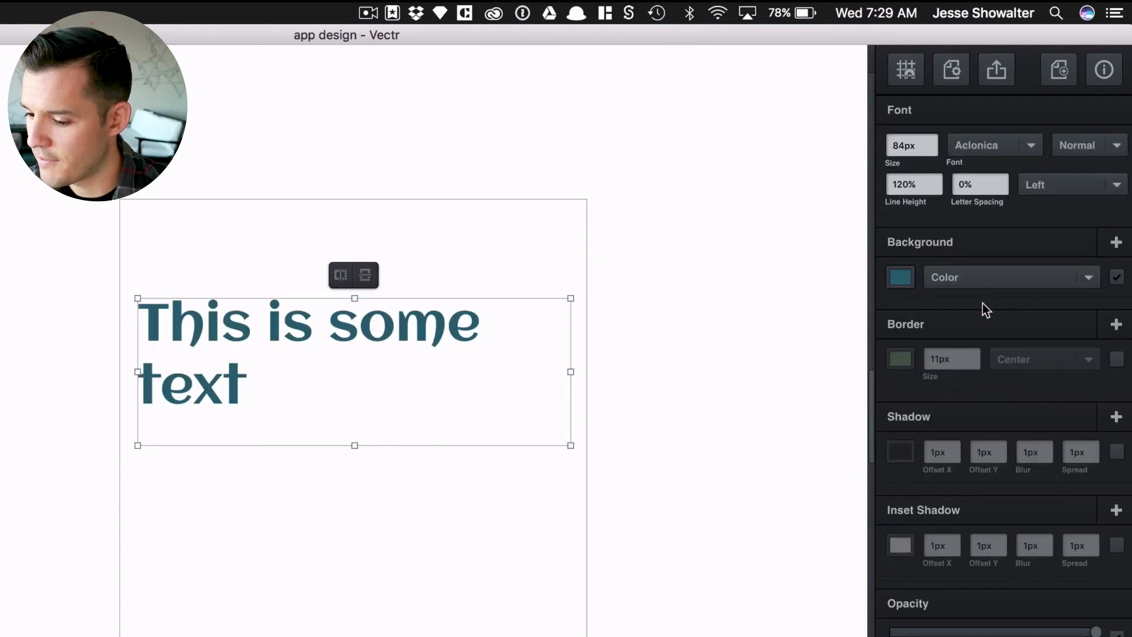
Step: Set the text's font to Amiko with the Semi Bold weight
{"action": "left_click", "coordinate": [1034, 144]}
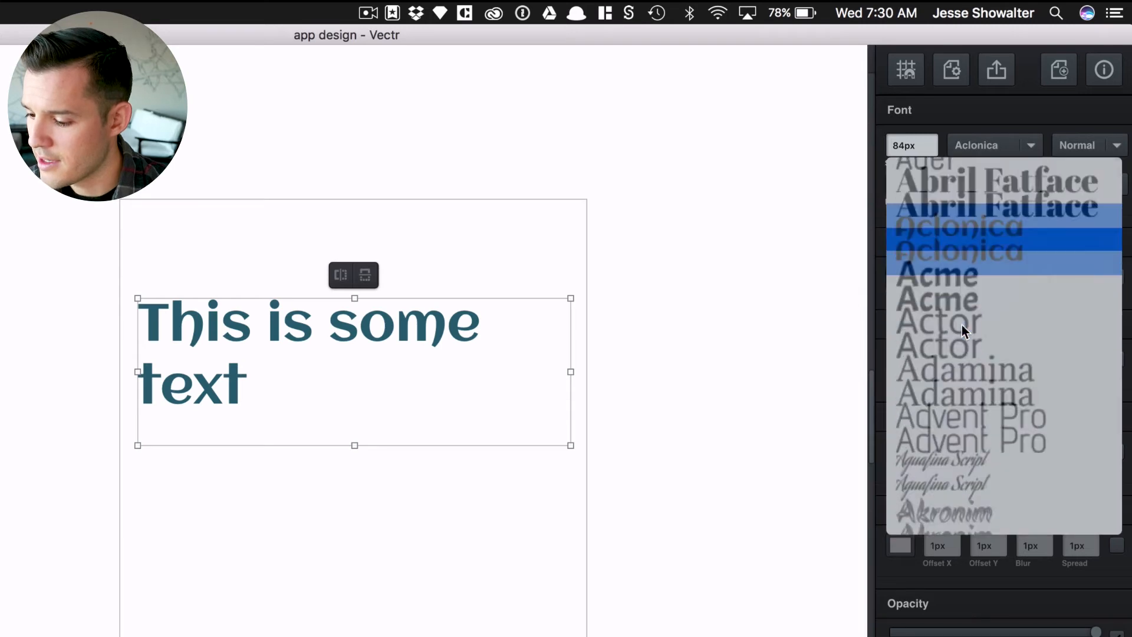
{"action": "scroll", "coordinate": [962, 325], "scroll_direction": "down", "scroll_amount": 3}
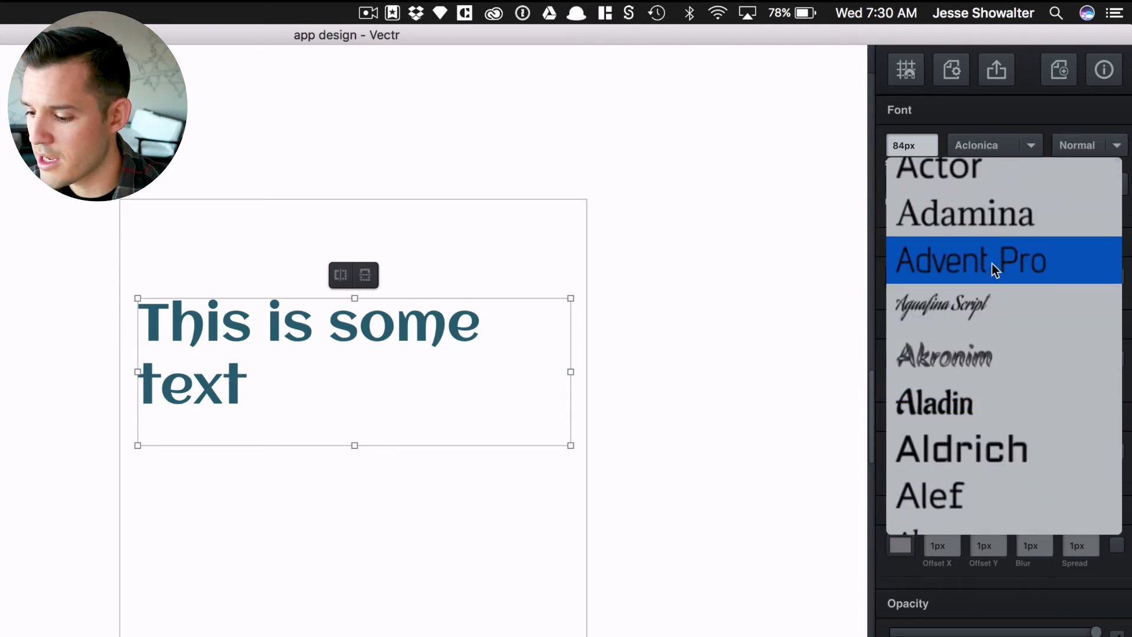
{"action": "scroll", "coordinate": [992, 264], "scroll_direction": "down", "scroll_amount": 10}
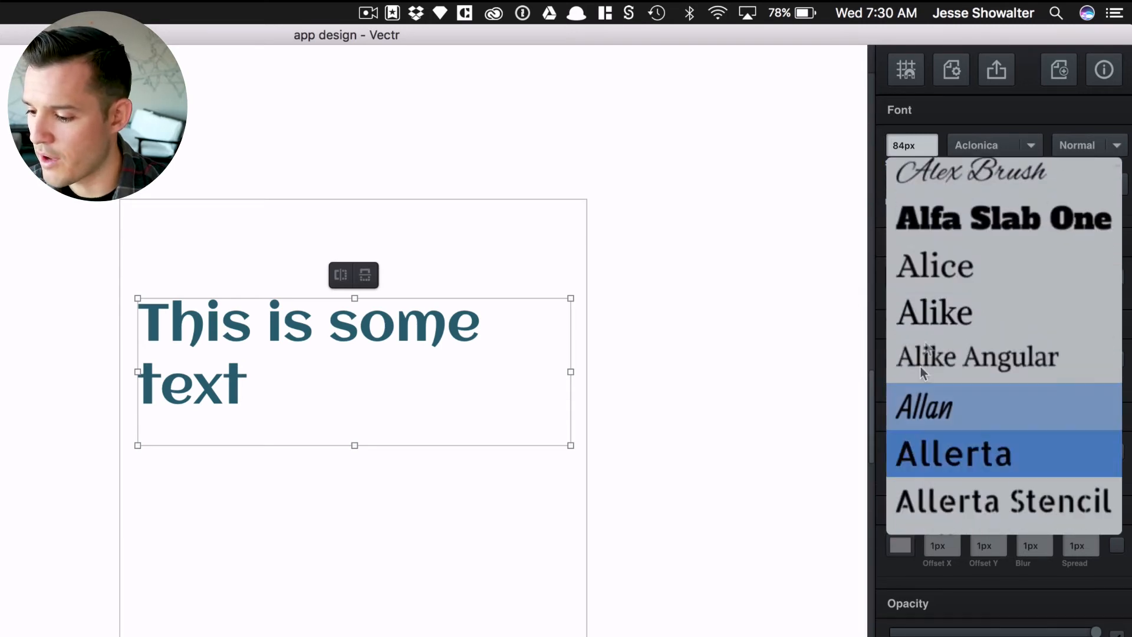
{"action": "scroll", "coordinate": [951, 398], "scroll_direction": "down", "scroll_amount": 5}
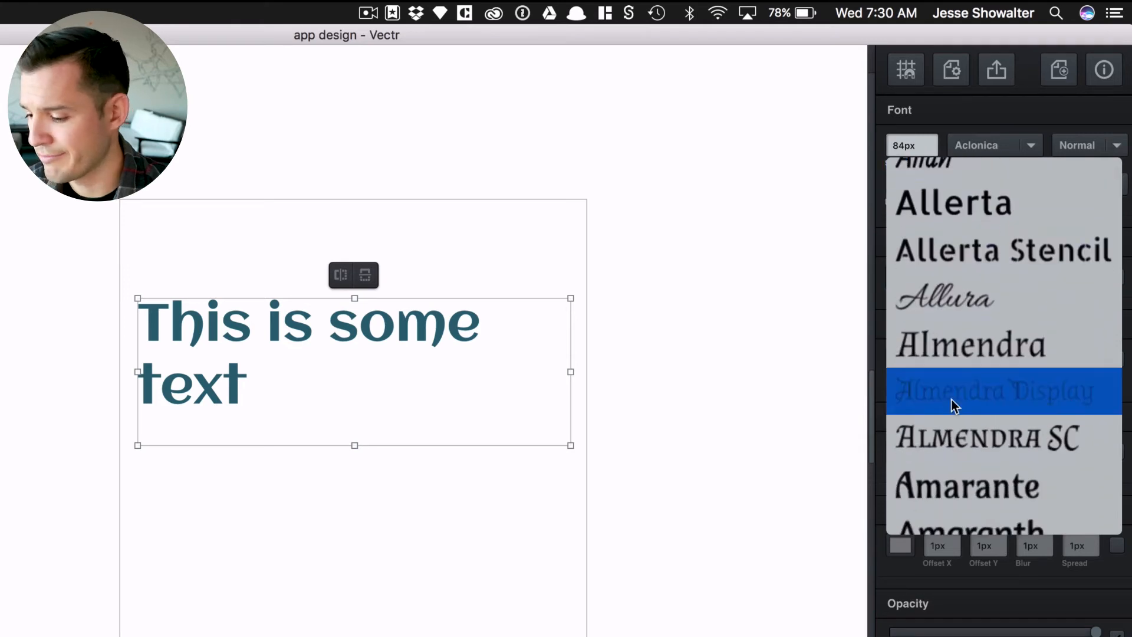
{"action": "scroll", "coordinate": [951, 399], "scroll_direction": "down", "scroll_amount": 3}
{"action": "left_click", "coordinate": [955, 403]}
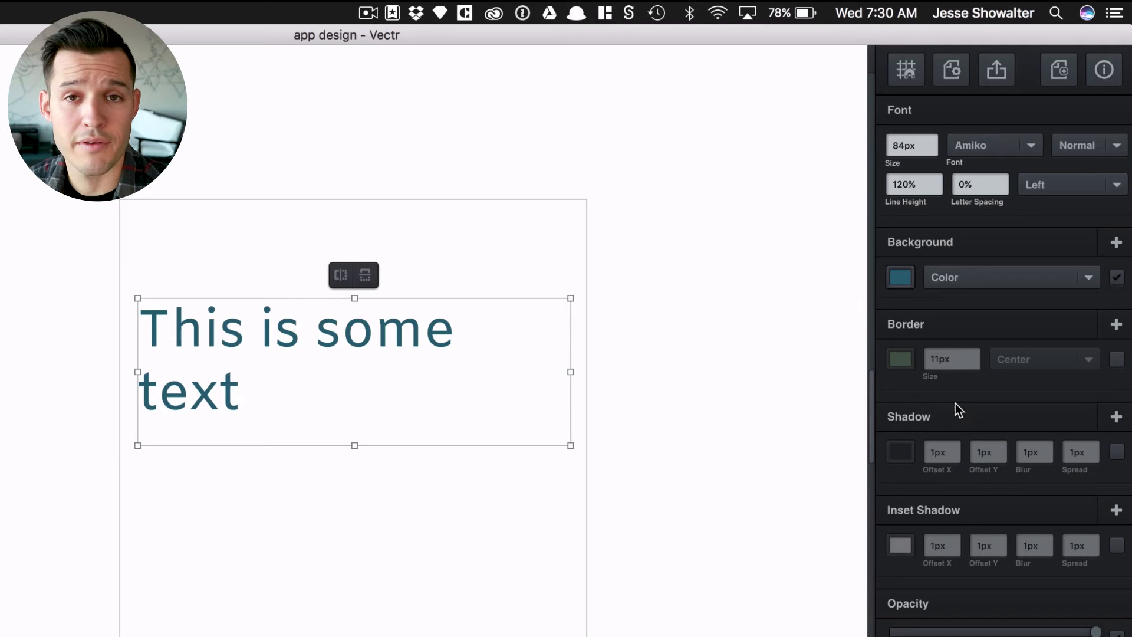
{"action": "left_click", "coordinate": [1124, 145]}
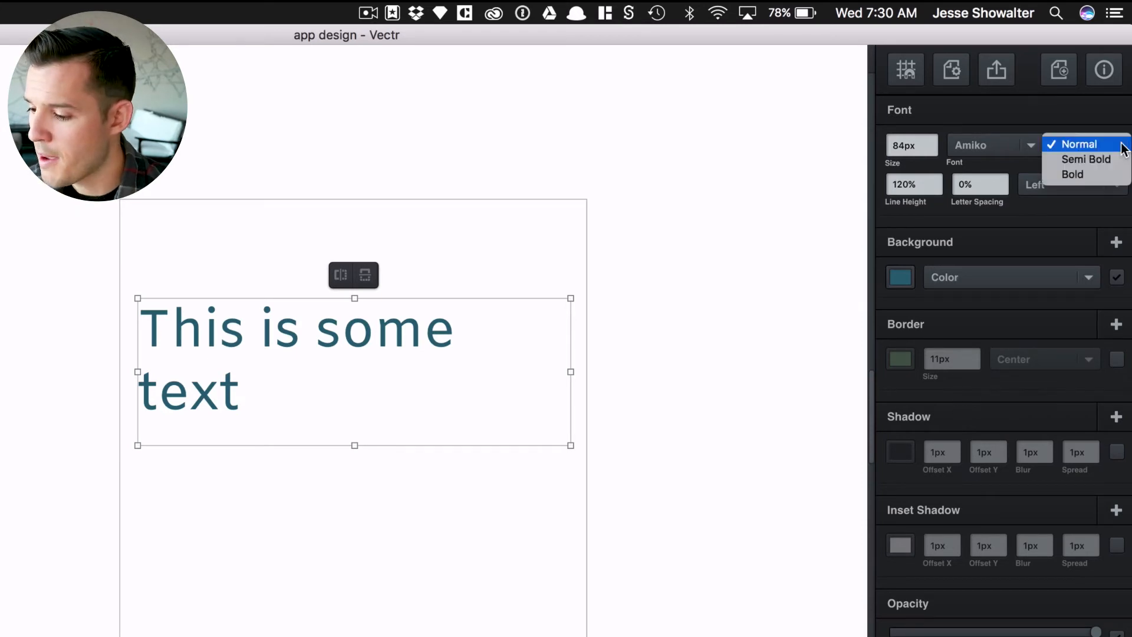
{"action": "left_click", "coordinate": [1105, 160]}
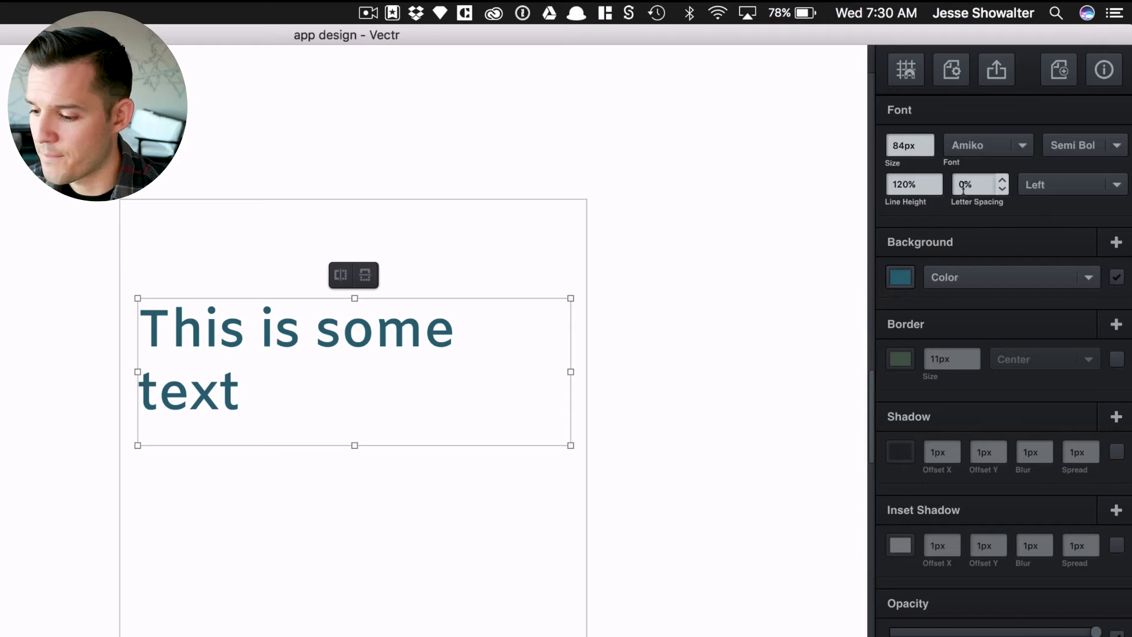
Step: Try 20% letter spacing on the text and return it to 0%, keeping the alignment set to Left
{"action": "left_click", "coordinate": [1000, 179]}
{"action": "left_click", "coordinate": [1001, 179]}
{"action": "left_click", "coordinate": [1002, 189]}
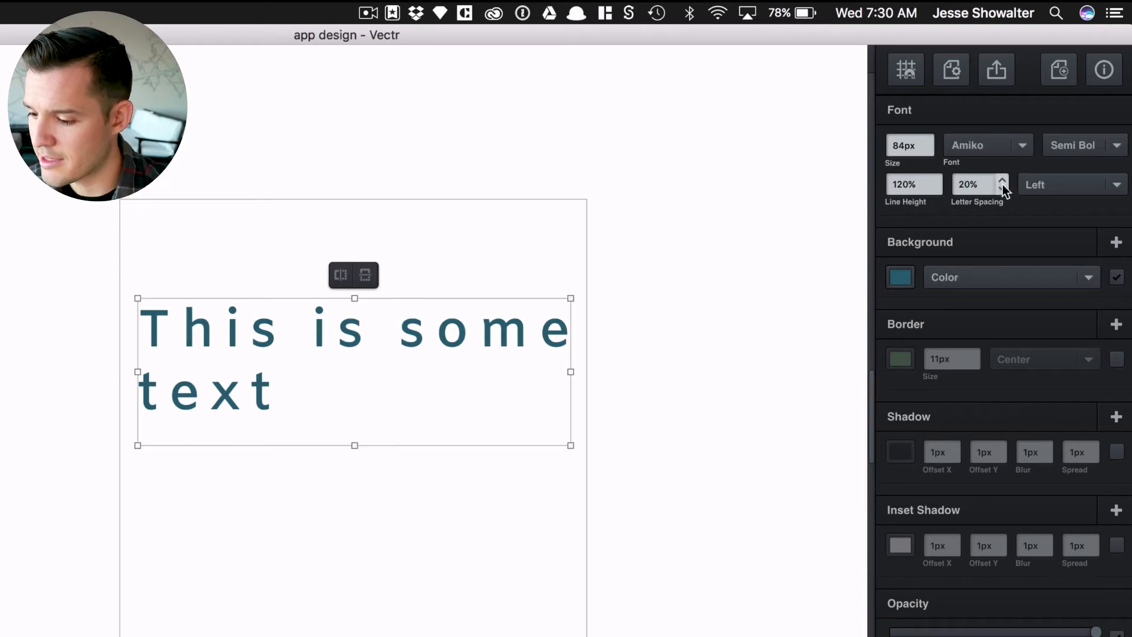
{"action": "left_click", "coordinate": [1002, 188]}
{"action": "left_click", "coordinate": [1044, 182]}
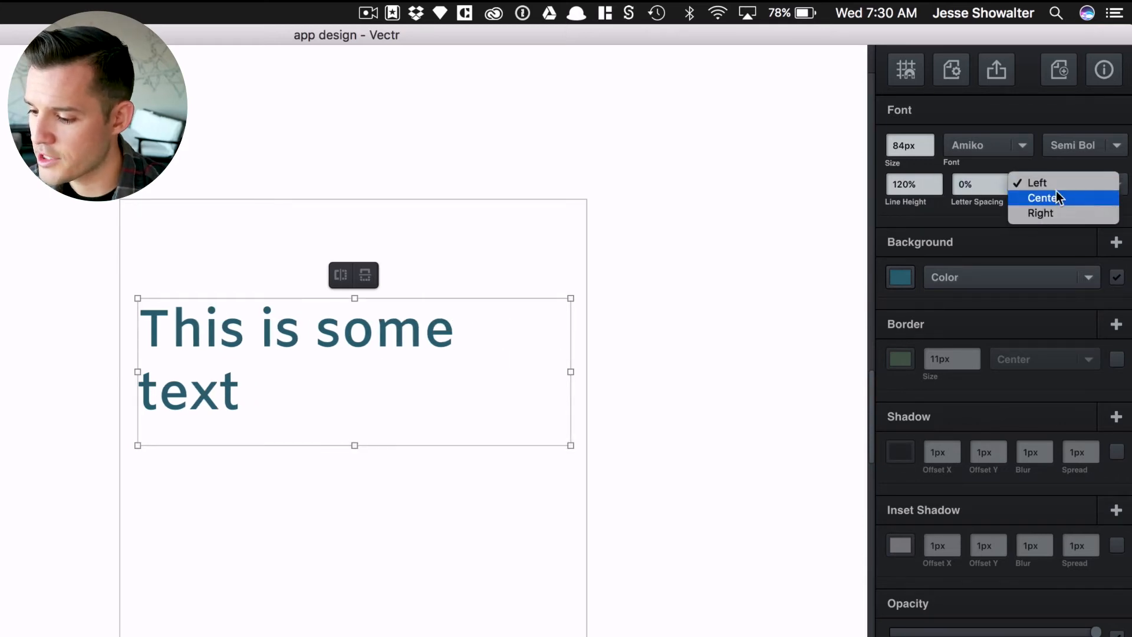
{"action": "left_click", "coordinate": [957, 228]}
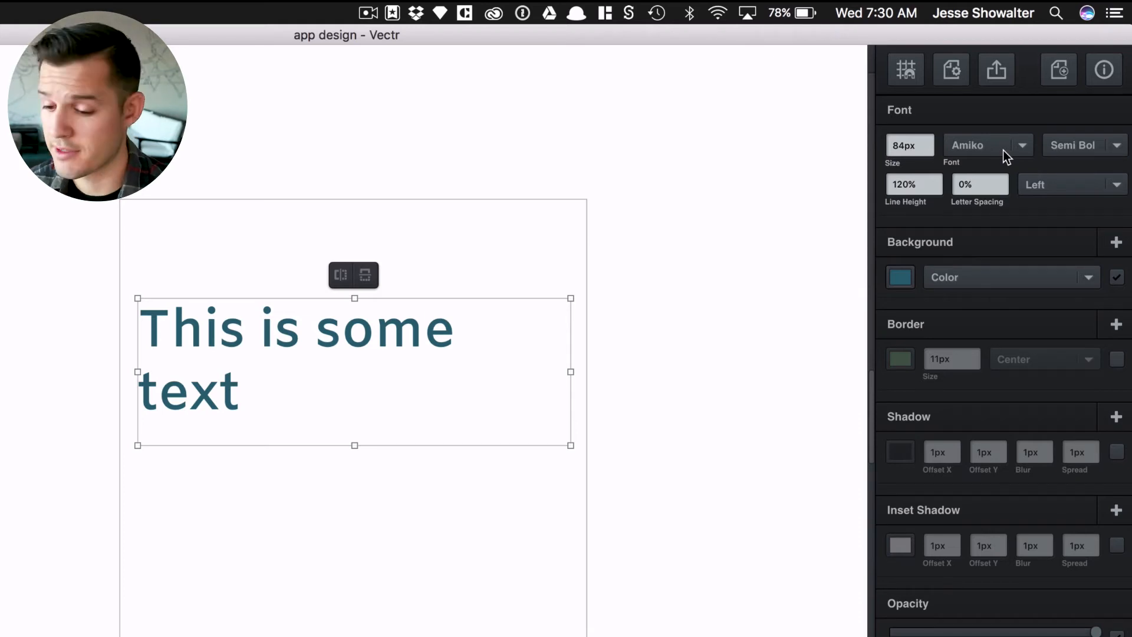
{"action": "left_click", "coordinate": [671, 320]}
{"action": "left_click", "coordinate": [369, 317]}
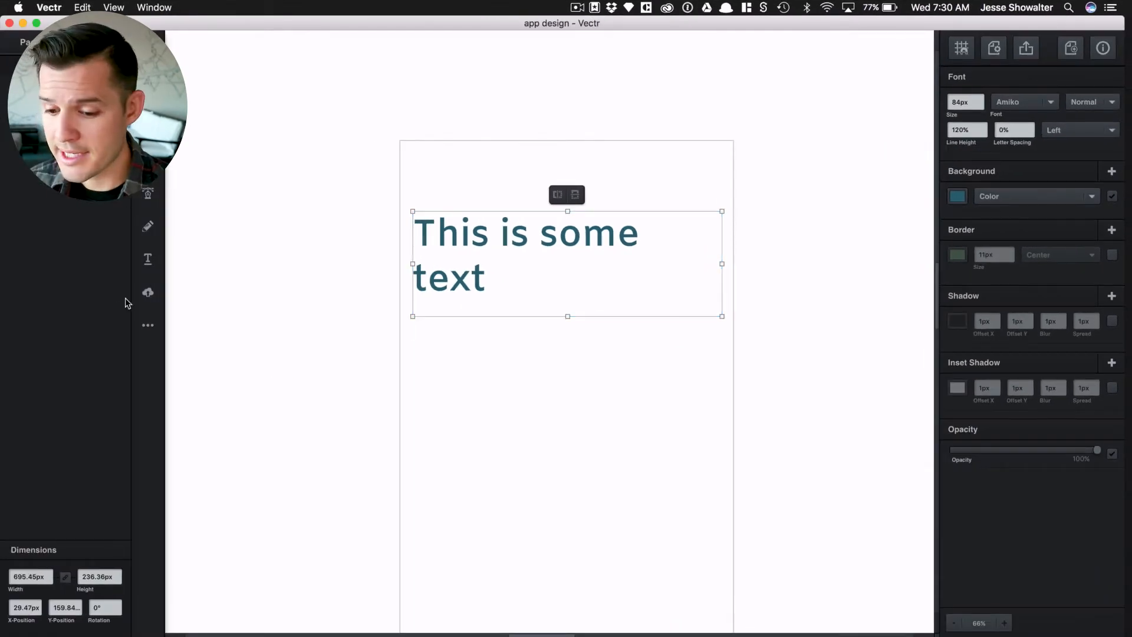
Step: Import the first JPG photo in the Downloads folder, a mountain range at sunset
{"action": "left_click", "coordinate": [150, 296]}
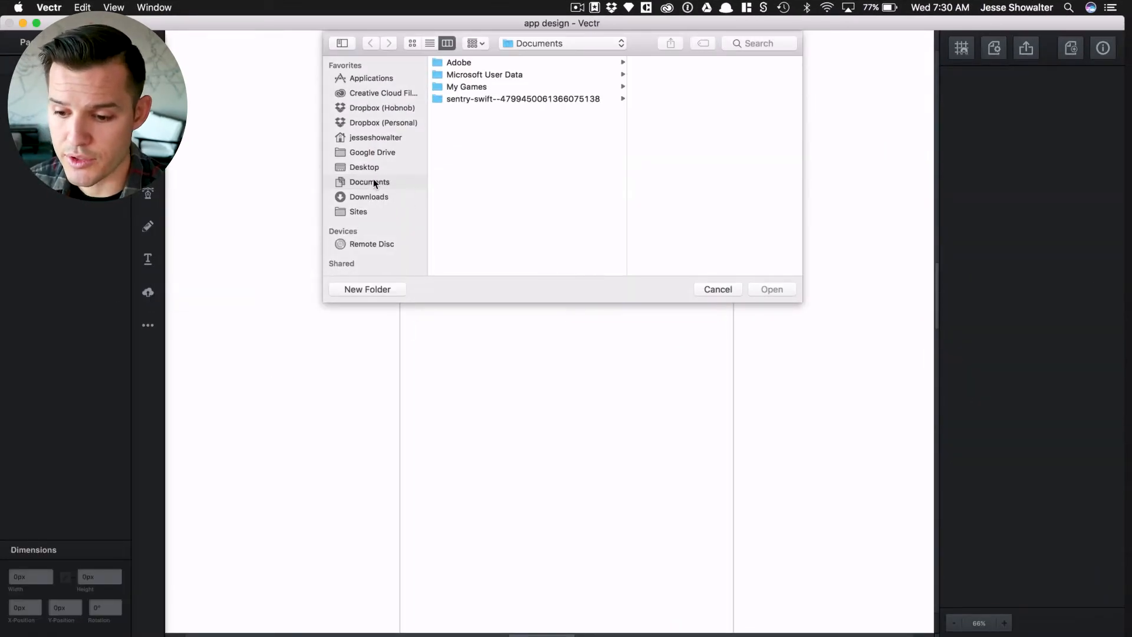
{"action": "left_click", "coordinate": [369, 198]}
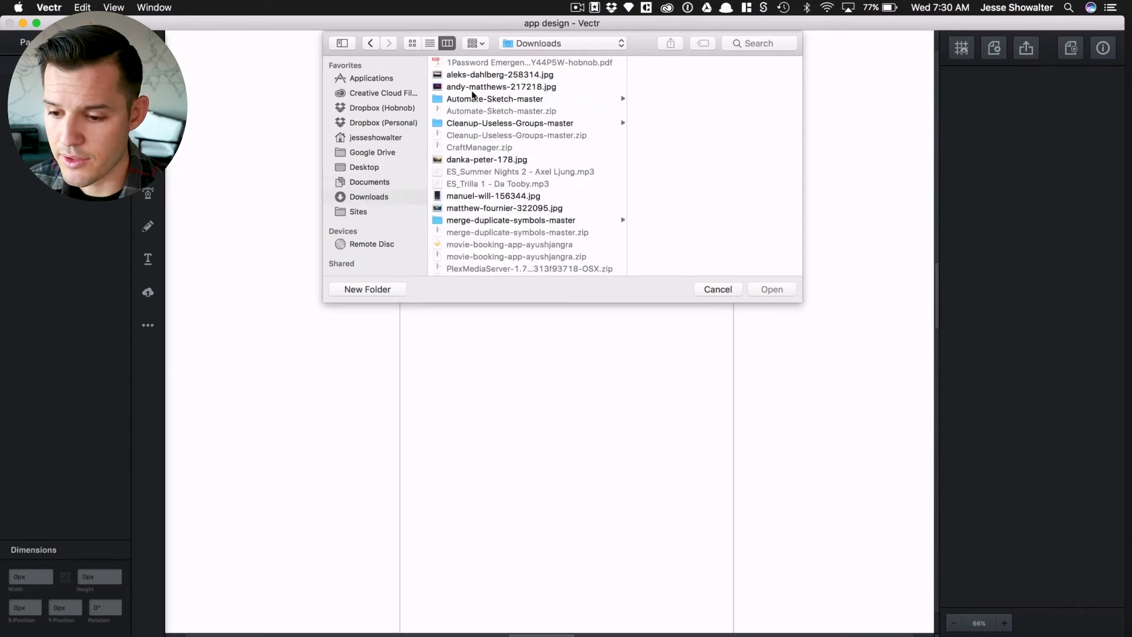
{"action": "left_click", "coordinate": [468, 75]}
{"action": "double_click", "coordinate": [469, 75]}
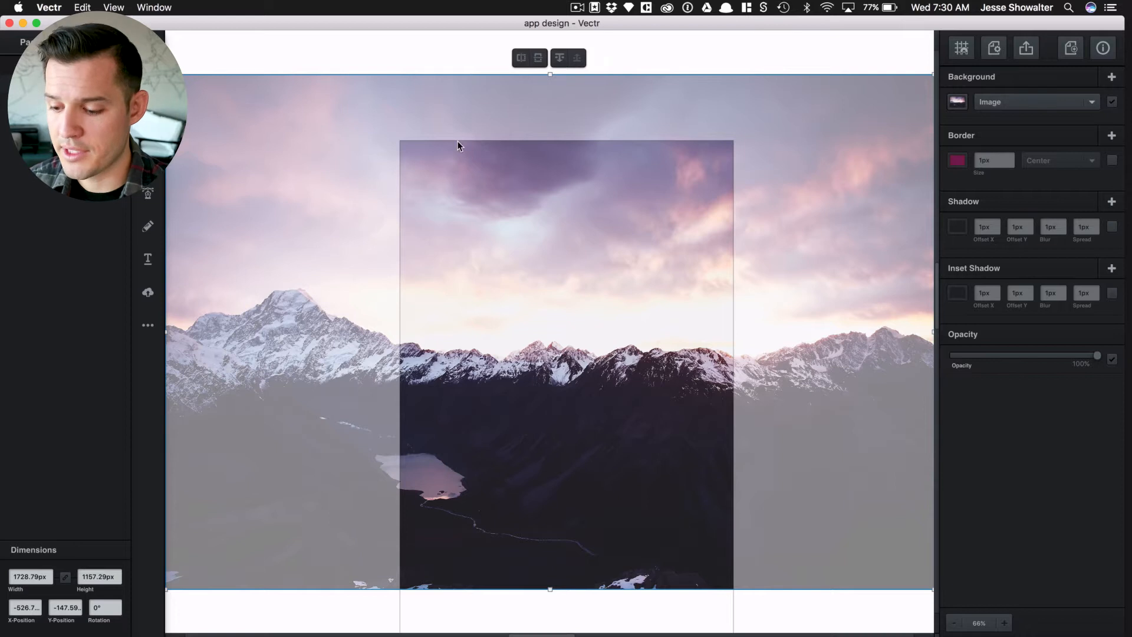
Step: Scale the mountain photo down to about 746 by 499 px and place it at the page's top-left corner, X 0, Y 0
{"action": "key", "text": "super+minus"}
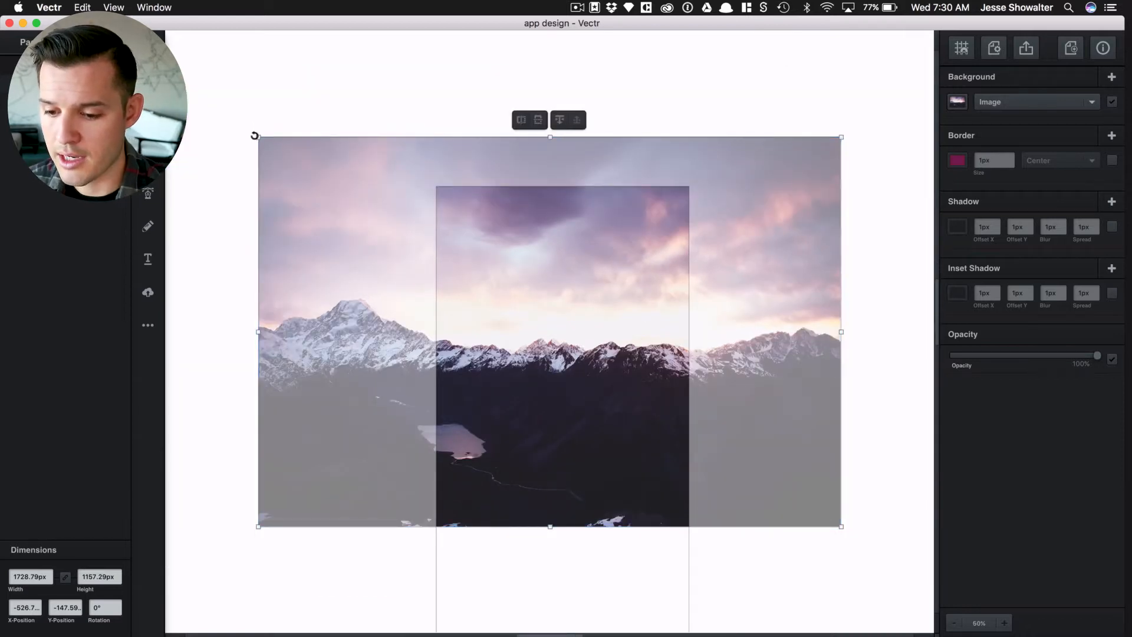
{"action": "left_click_drag", "start_coordinate": [257, 137], "coordinate": [522, 299]}
{"action": "left_click_drag", "start_coordinate": [842, 296], "coordinate": [668, 414]}
{"action": "left_click_drag", "start_coordinate": [631, 459], "coordinate": [565, 377]}
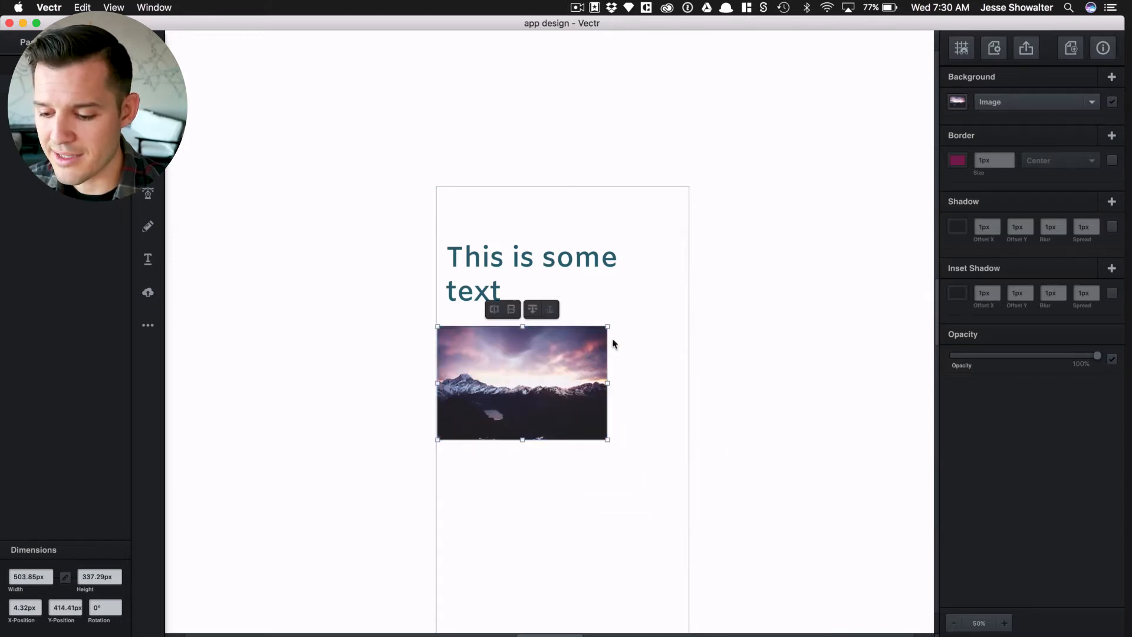
{"action": "left_click_drag", "start_coordinate": [608, 326], "coordinate": [657, 270]}
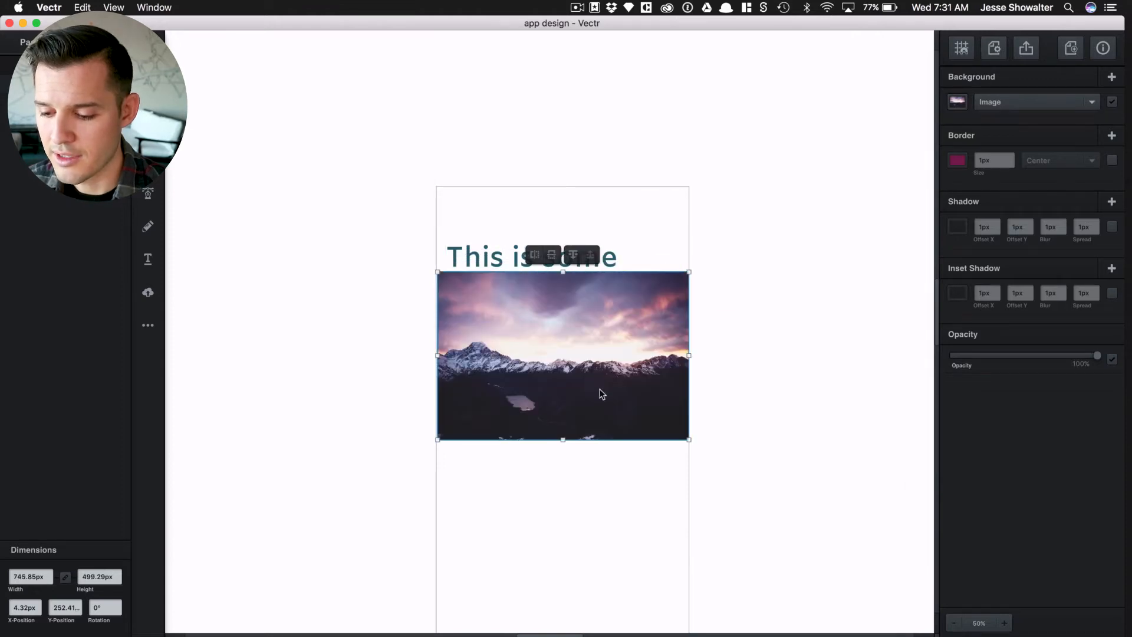
{"action": "left_click_drag", "start_coordinate": [599, 391], "coordinate": [598, 304]}
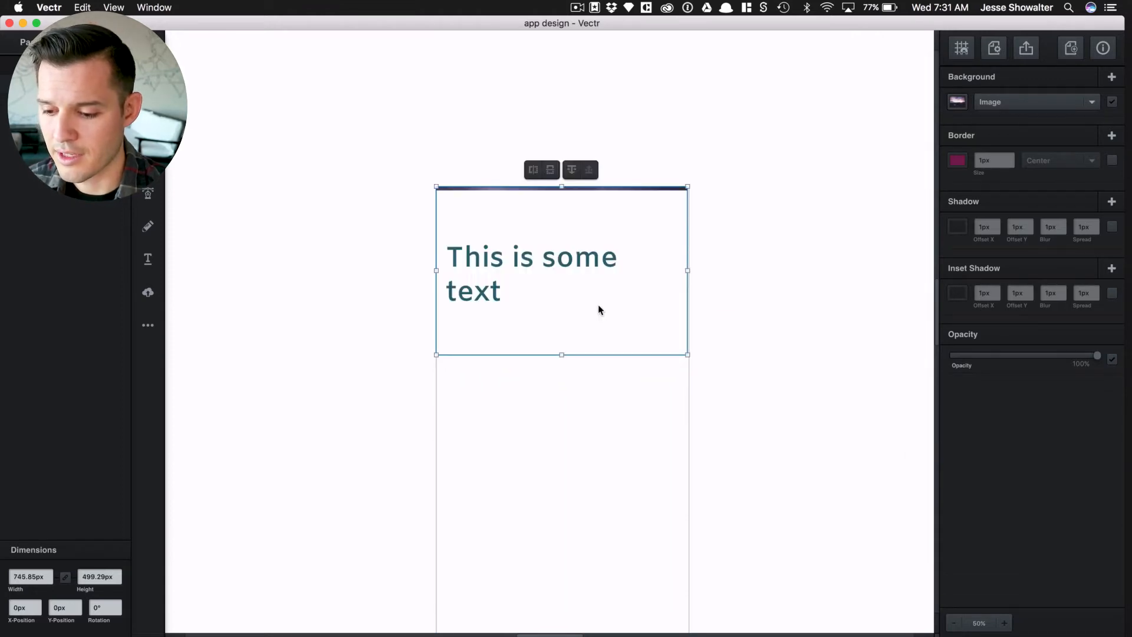
Step: Send the mountain photo behind the text and move the text below the photo
{"action": "left_click", "coordinate": [570, 169]}
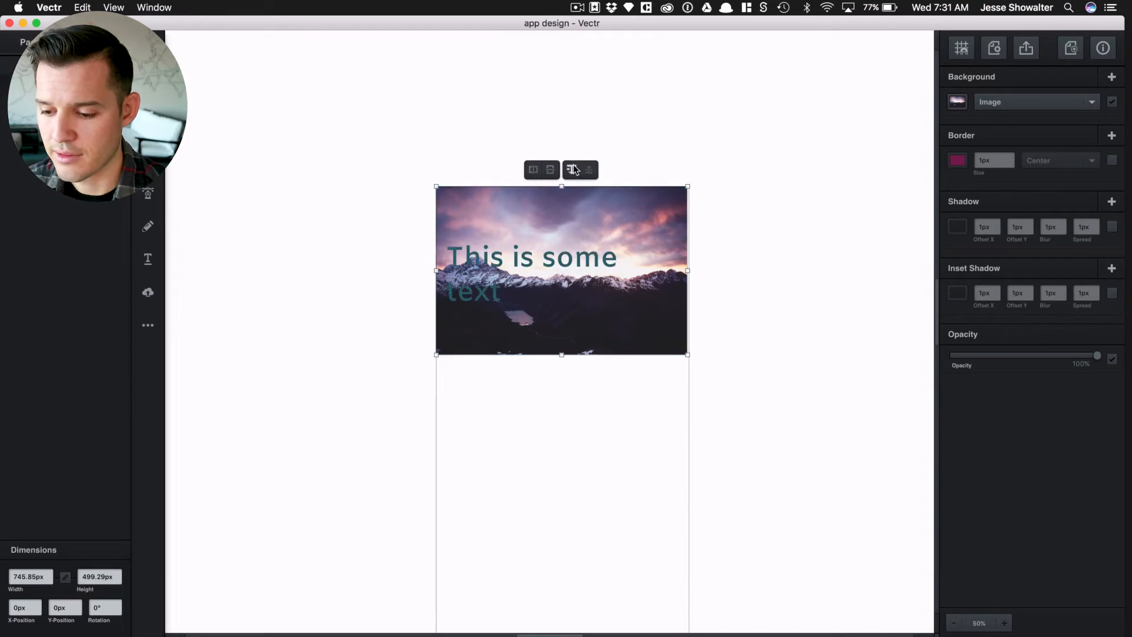
{"action": "left_click_drag", "start_coordinate": [514, 255], "coordinate": [511, 401]}
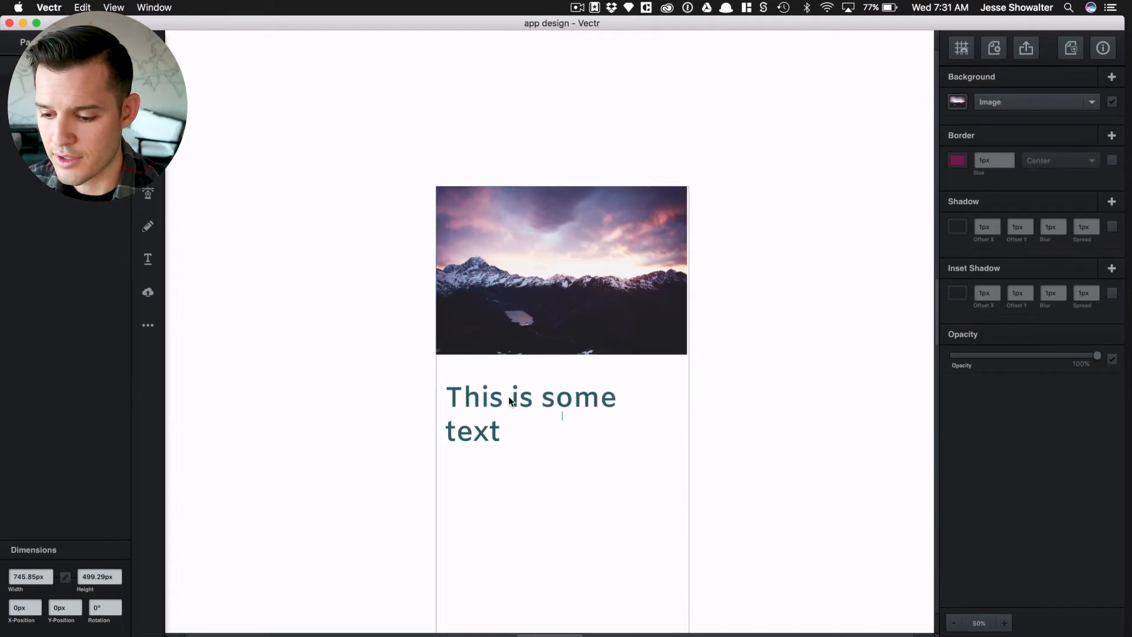
{"action": "left_click", "coordinate": [714, 324]}
{"action": "left_click", "coordinate": [677, 299]}
{"action": "key", "text": "super+equal"}
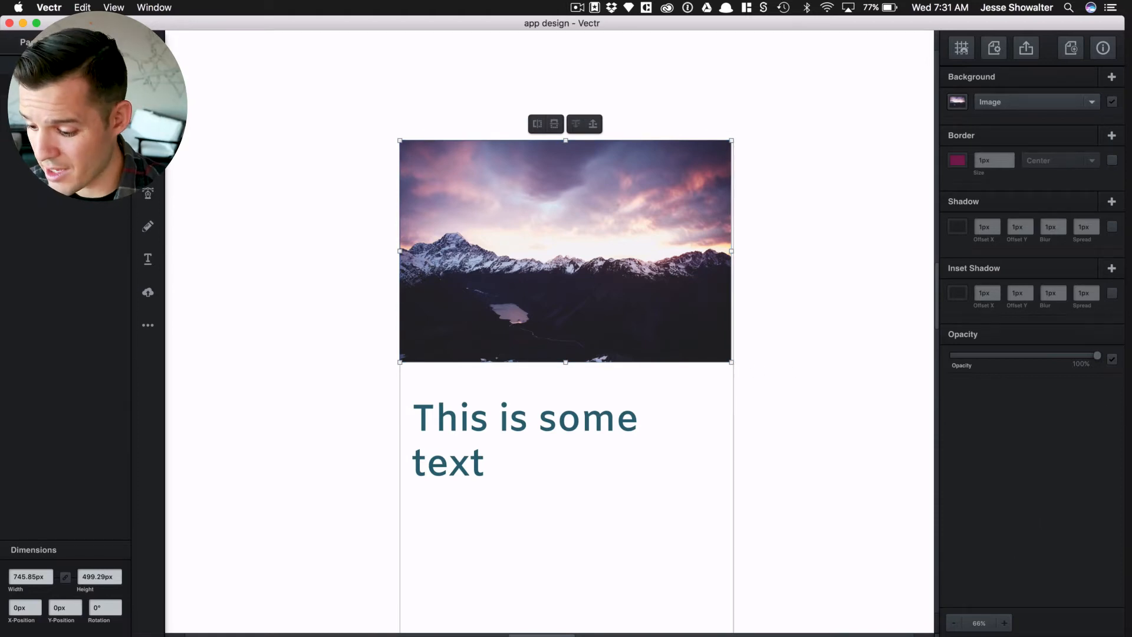
Step: Bring the tall starry night-sky photo into the design and shift it to about X 143, Y -62 px
{"action": "left_click", "coordinate": [890, 636]}
{"action": "left_click_drag", "start_coordinate": [532, 291], "coordinate": [508, 273]}
{"action": "key", "text": "super+minus"}
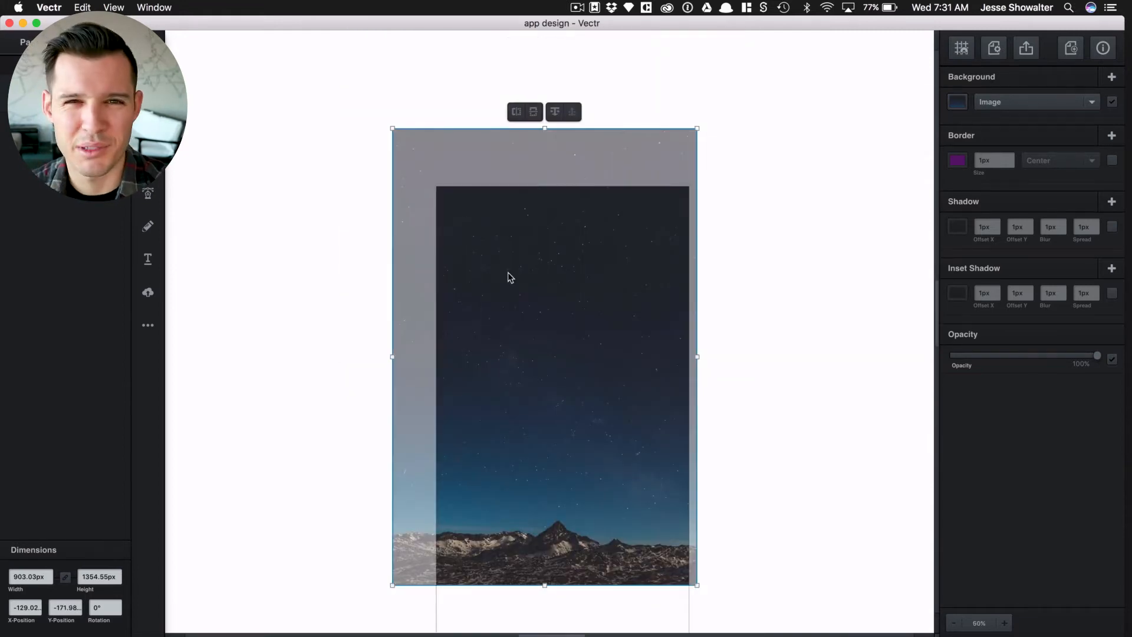
{"action": "left_click_drag", "start_coordinate": [507, 273], "coordinate": [600, 309]}
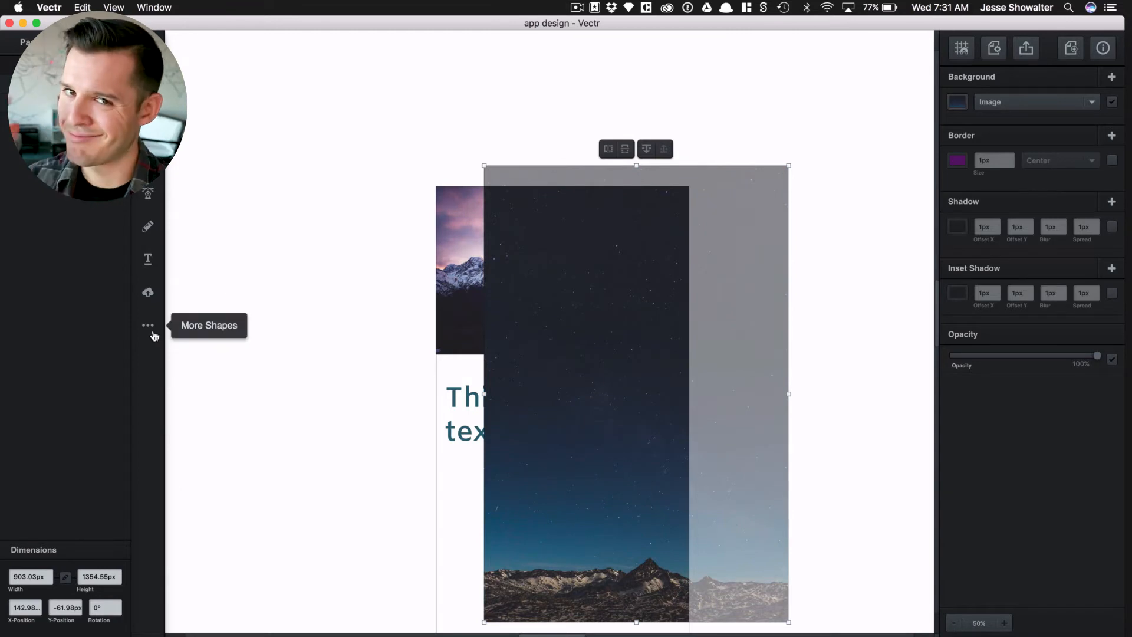
Step: Try drawing one of the extra preset icon shapes on the empty canvas left of the page
{"action": "left_click", "coordinate": [153, 333]}
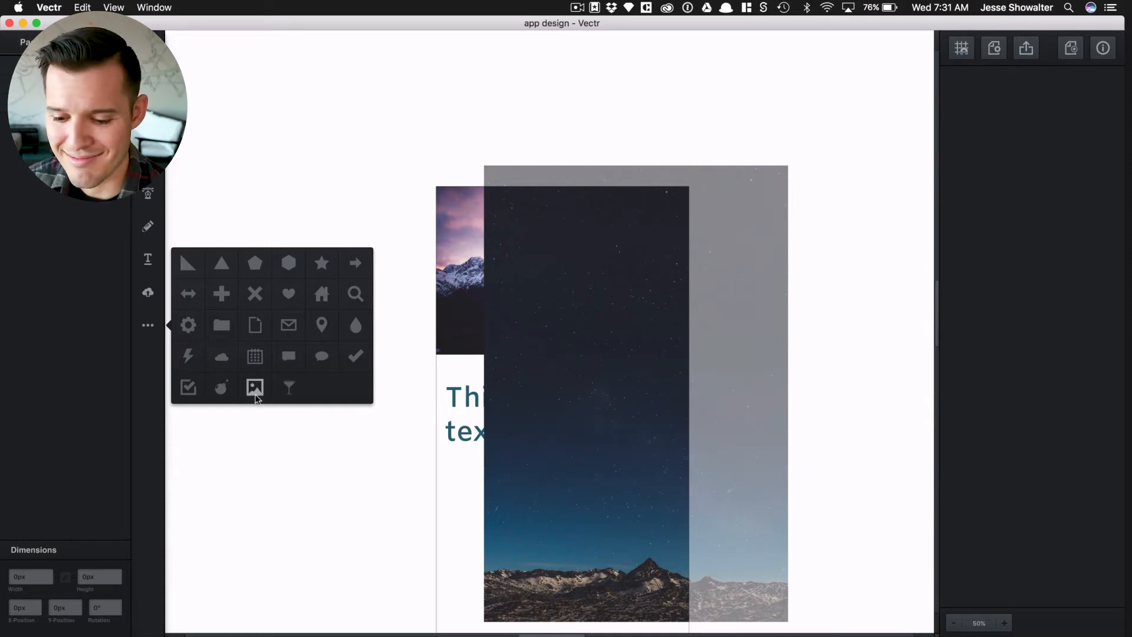
{"action": "left_click", "coordinate": [224, 392]}
{"action": "left_click_drag", "start_coordinate": [238, 287], "coordinate": [336, 416]}
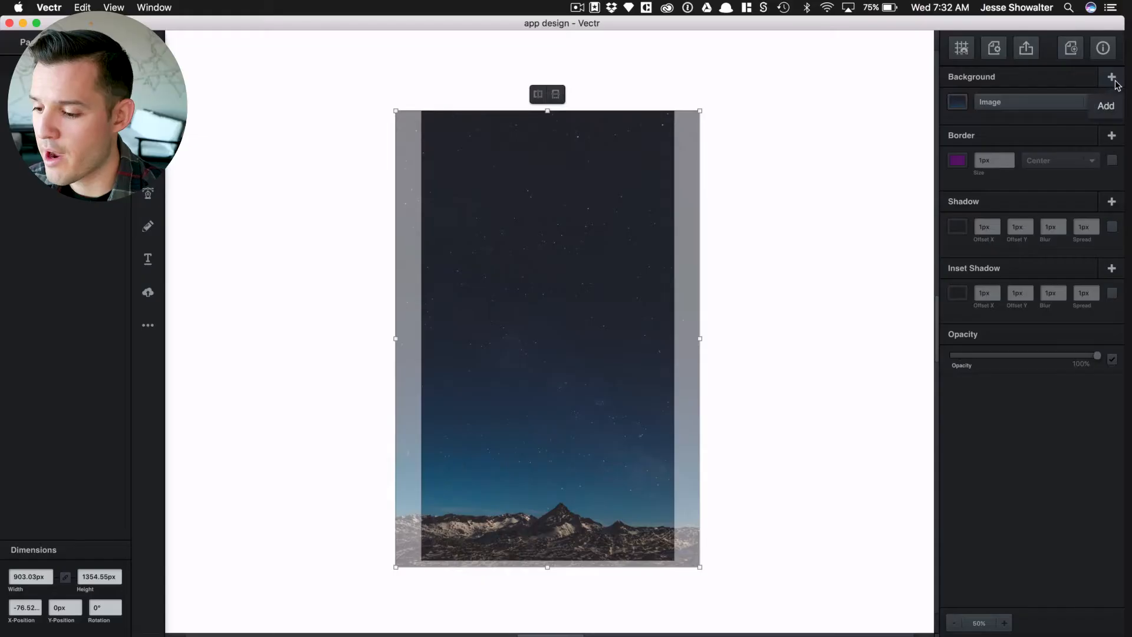
Step: Add a second background to the night-sky photo and set the upper background's type to Color
{"action": "left_click", "coordinate": [1112, 77]}
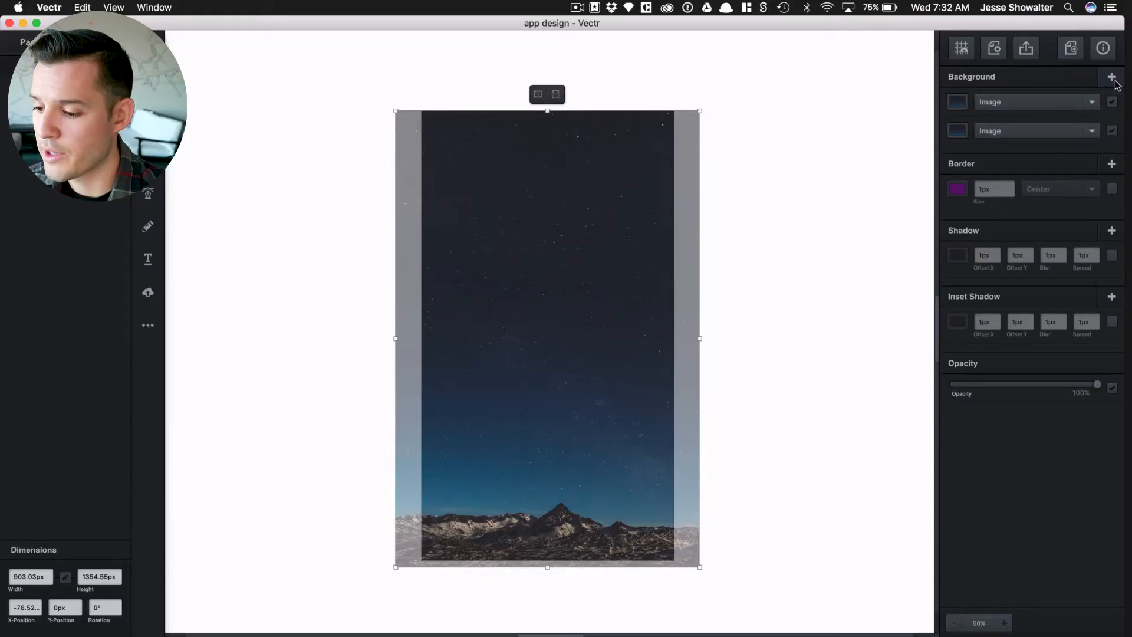
{"action": "left_click", "coordinate": [958, 103]}
{"action": "left_click", "coordinate": [716, 275]}
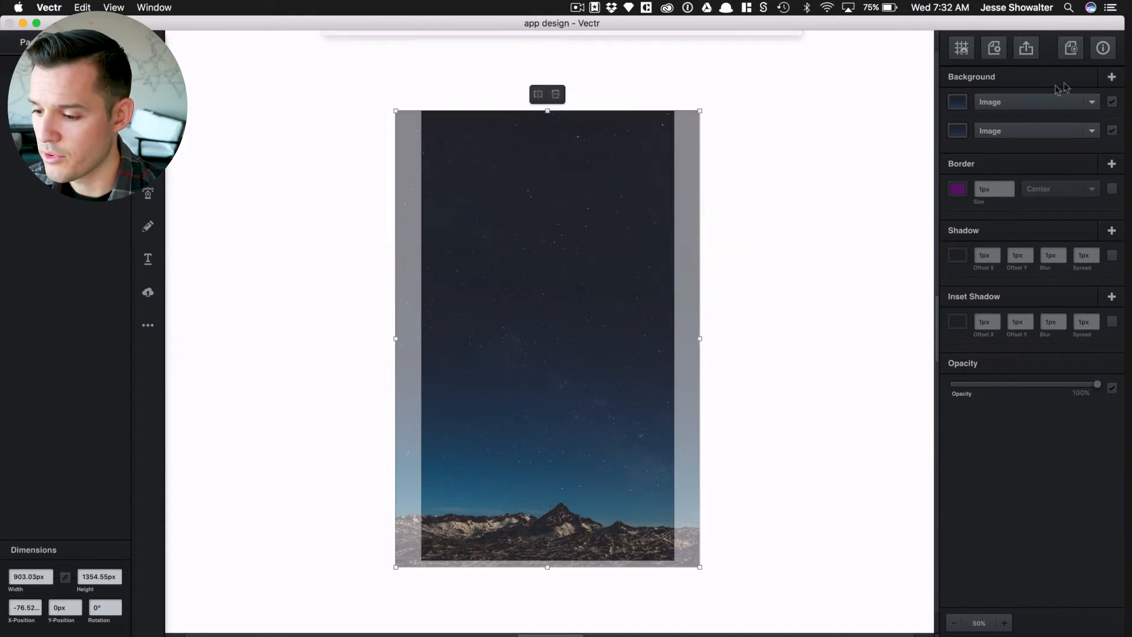
{"action": "left_click", "coordinate": [1041, 102]}
{"action": "left_click", "coordinate": [1043, 90]}
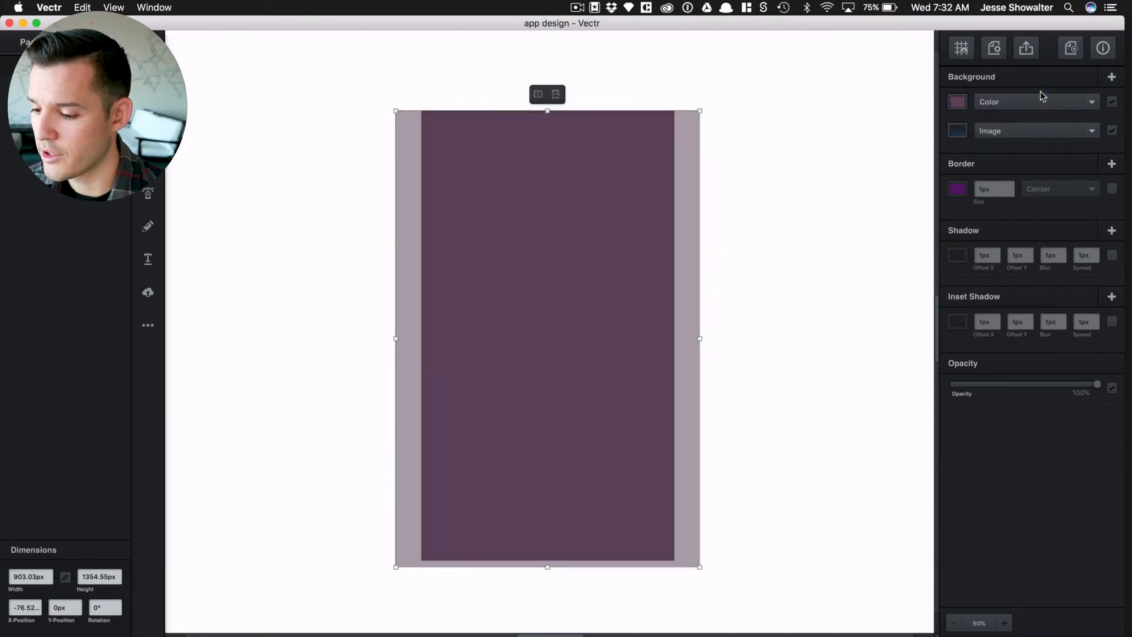
Step: Lower the opacity of the photo's purple color overlay to 51%
{"action": "left_click", "coordinate": [958, 104]}
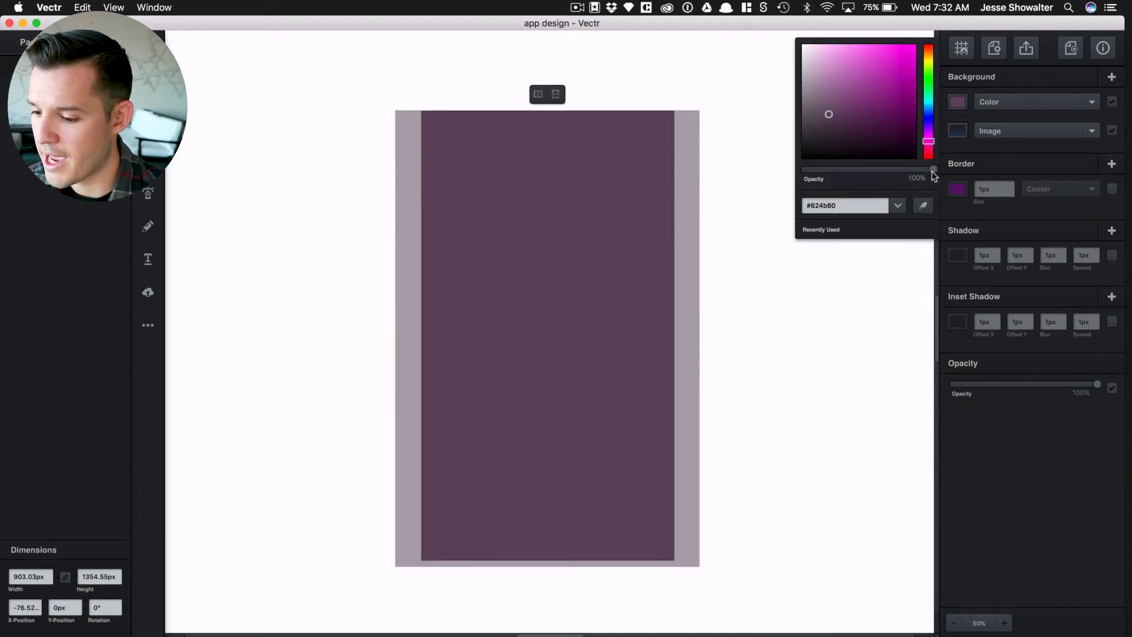
{"action": "left_click_drag", "start_coordinate": [932, 171], "coordinate": [867, 180]}
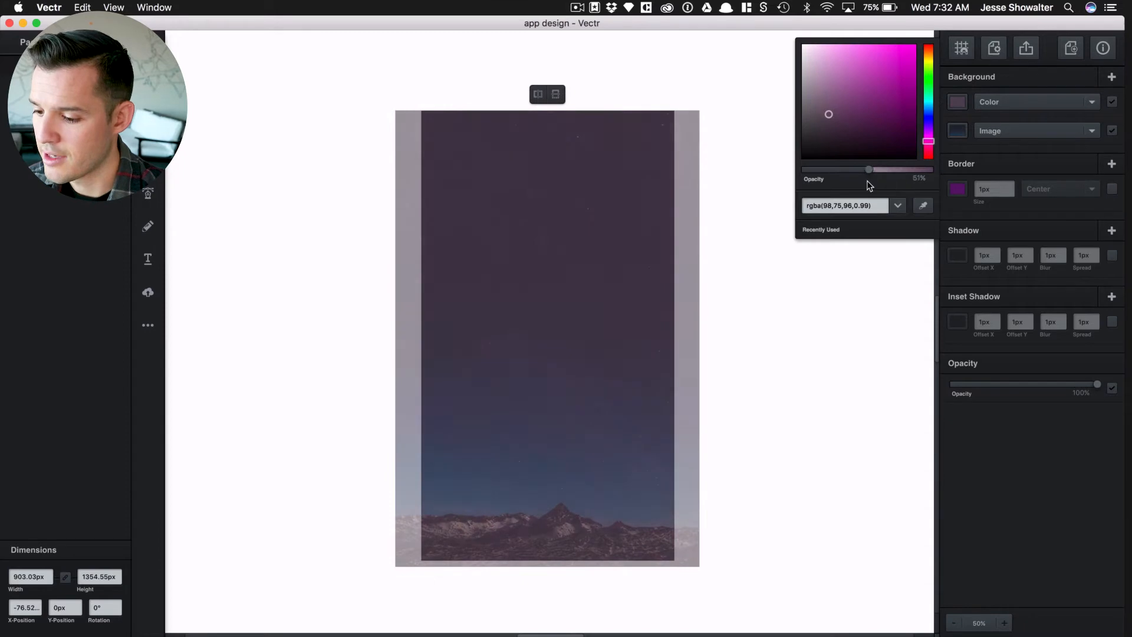
{"action": "left_click", "coordinate": [1032, 171]}
{"action": "left_click", "coordinate": [1100, 105]}
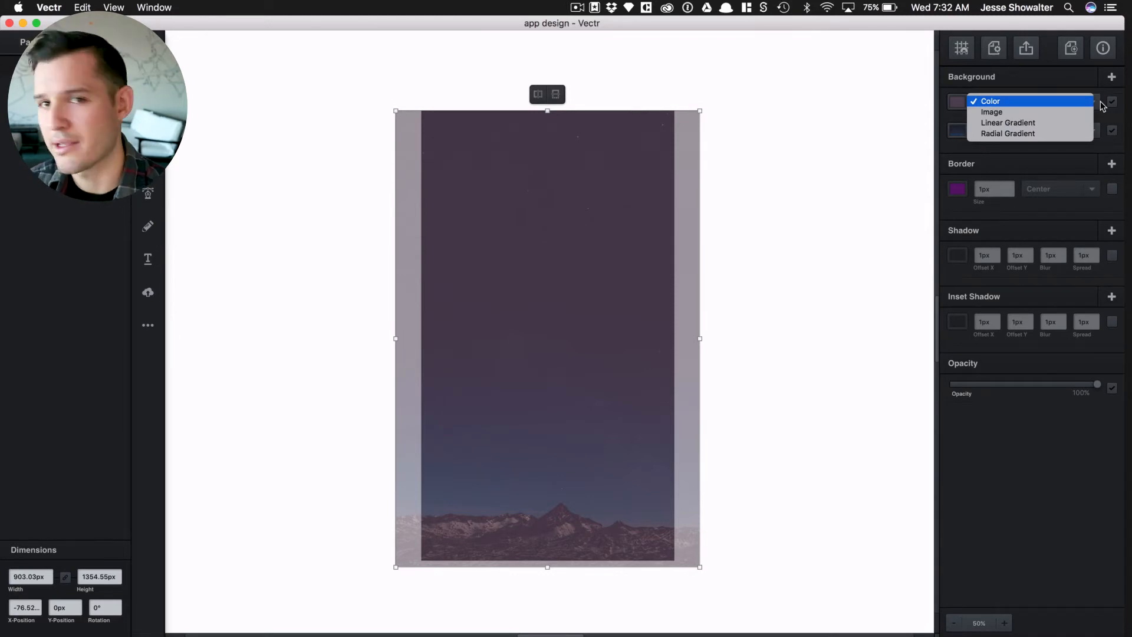
{"action": "left_click", "coordinate": [1068, 168]}
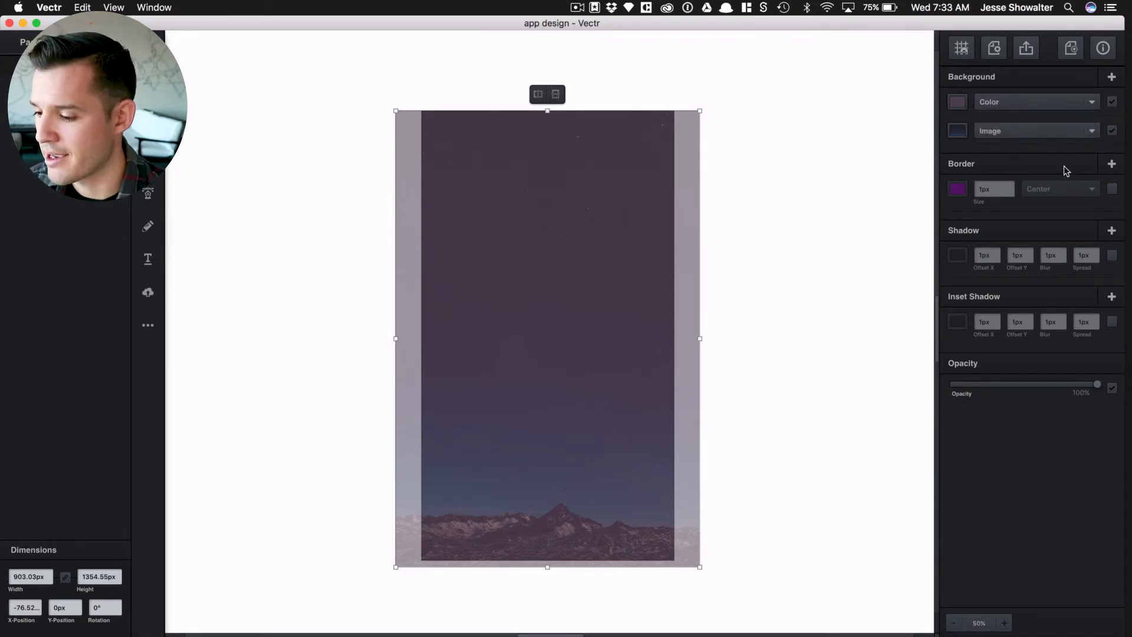
Step: Change the night-sky photo's upper background from Color to Linear Gradient
{"action": "left_click", "coordinate": [1101, 104]}
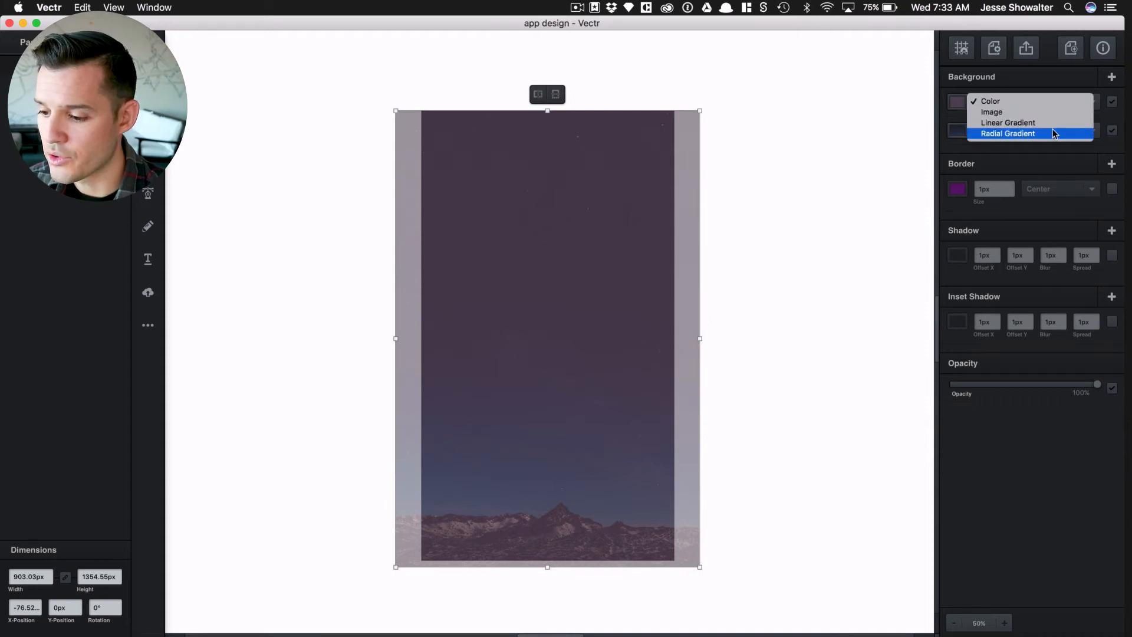
{"action": "left_click", "coordinate": [1002, 119]}
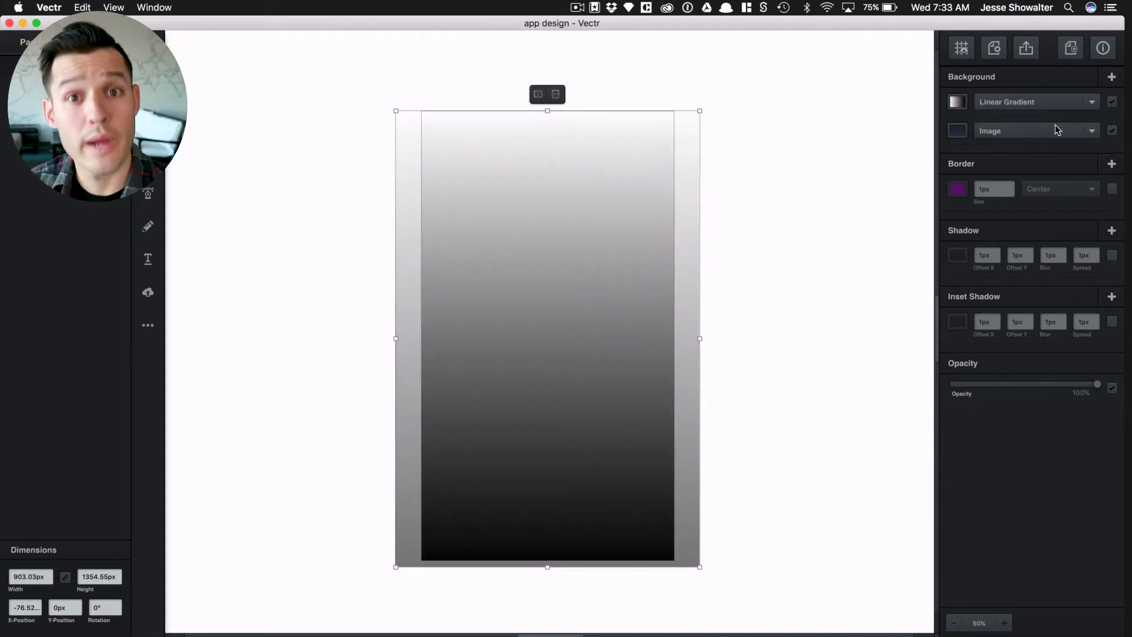
{"action": "left_click", "coordinate": [1031, 101]}
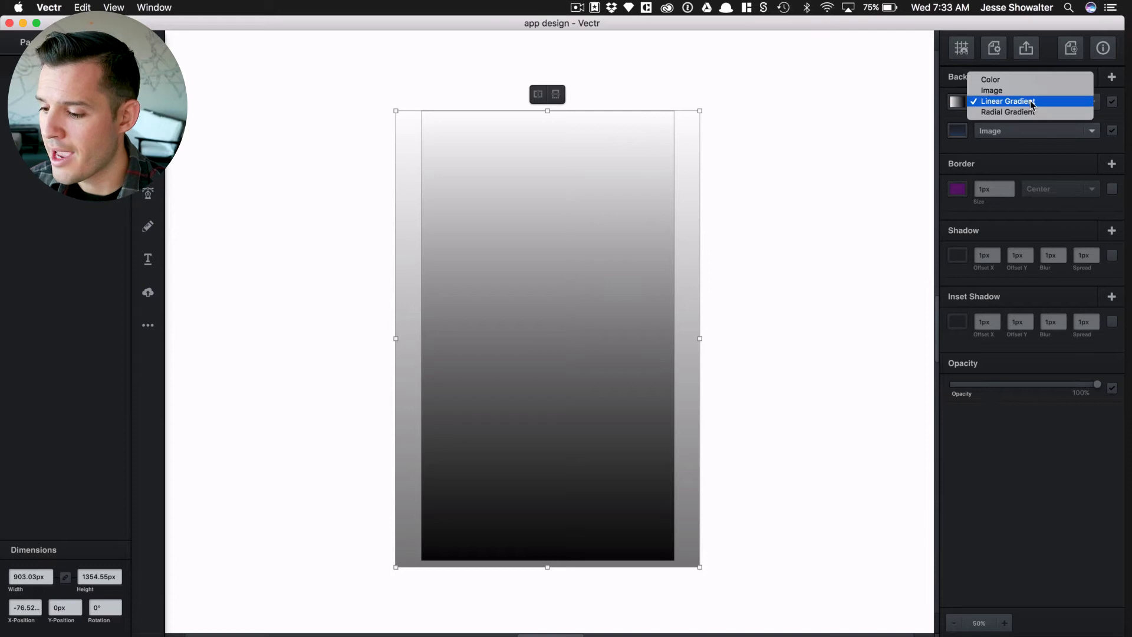
{"action": "left_click", "coordinate": [983, 102]}
Step: Reduce the opacity of the gradient's white stop to 29% over the night-sky photo
{"action": "left_click", "coordinate": [956, 101]}
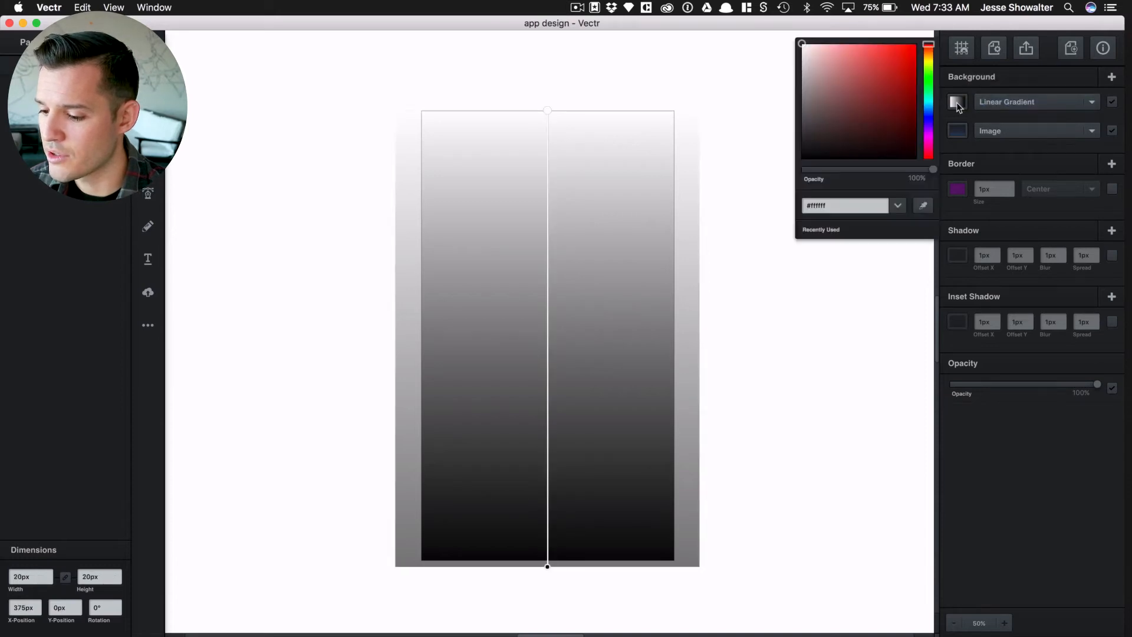
{"action": "left_click", "coordinate": [851, 170]}
{"action": "mouse_move", "coordinate": [852, 173]}
{"action": "left_mouse_down"}
{"action": "mouse_move", "coordinate": [814, 172]}
{"action": "mouse_move", "coordinate": [841, 177]}
{"action": "left_mouse_up"}
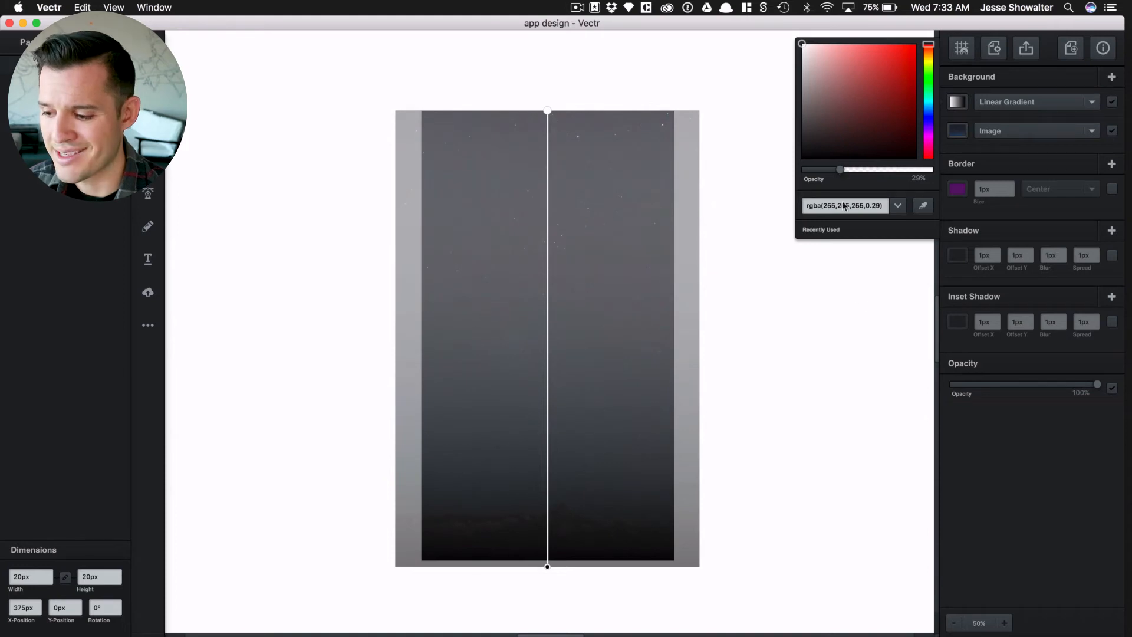
{"action": "left_click", "coordinate": [860, 308]}
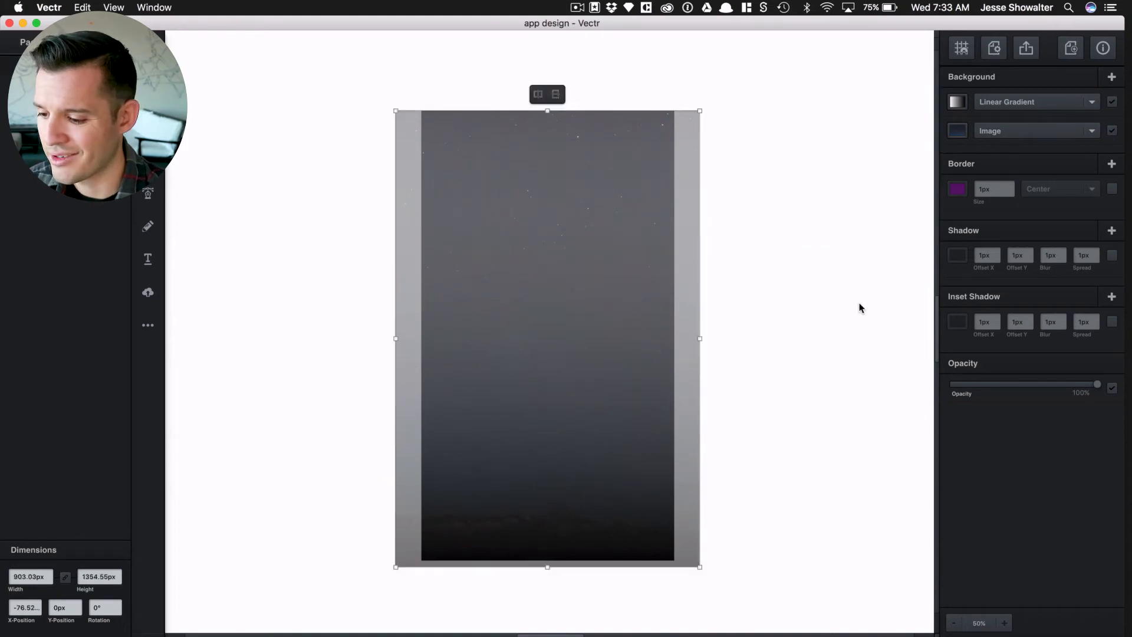
{"action": "right_click", "coordinate": [619, 264]}
{"action": "left_click", "coordinate": [724, 248]}
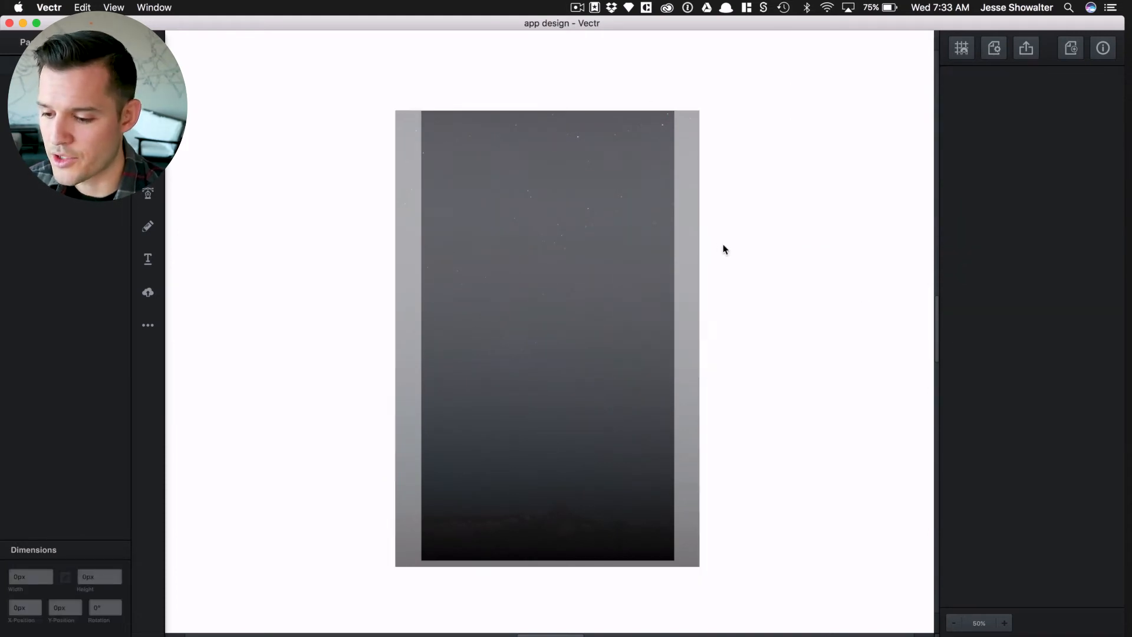
{"action": "left_click", "coordinate": [626, 230]}
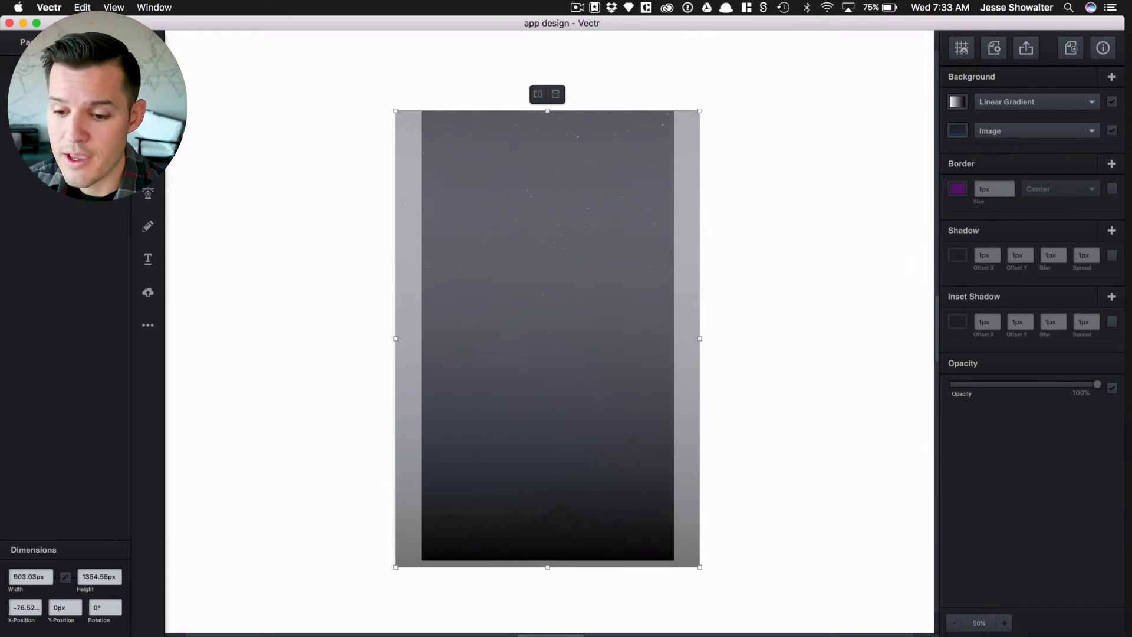
Step: Draw a 302 by 302 px square left of the page and add a new text box right of the page
{"action": "left_click", "coordinate": [147, 127]}
{"action": "left_click_drag", "start_coordinate": [208, 149], "coordinate": [309, 250]}
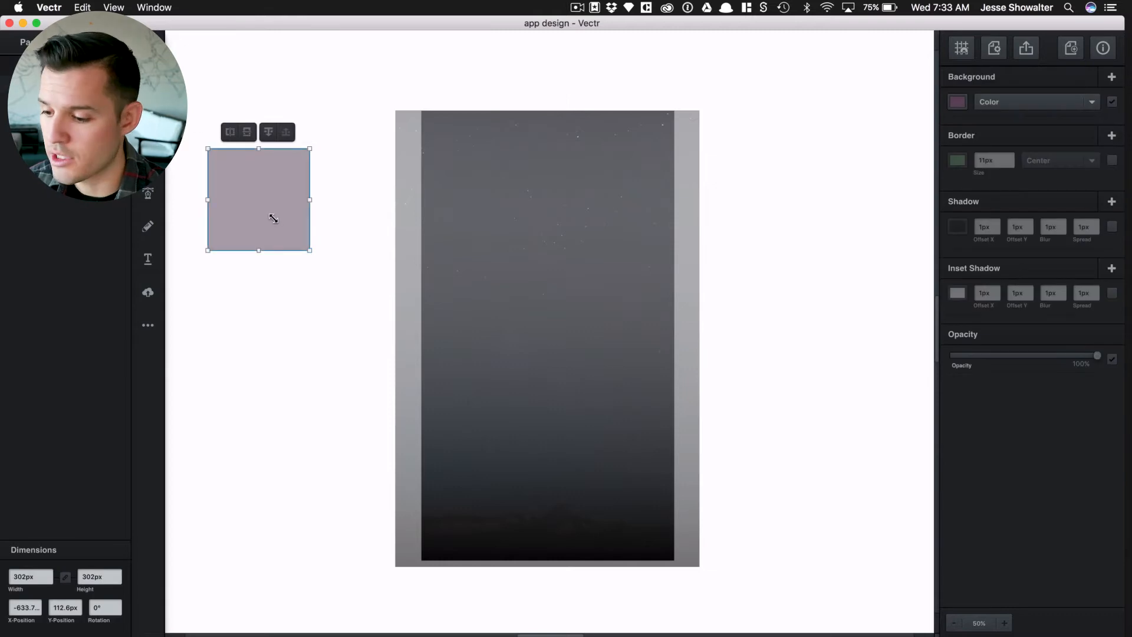
{"action": "left_click", "coordinate": [148, 258]}
{"action": "left_click_drag", "start_coordinate": [724, 191], "coordinate": [844, 316]}
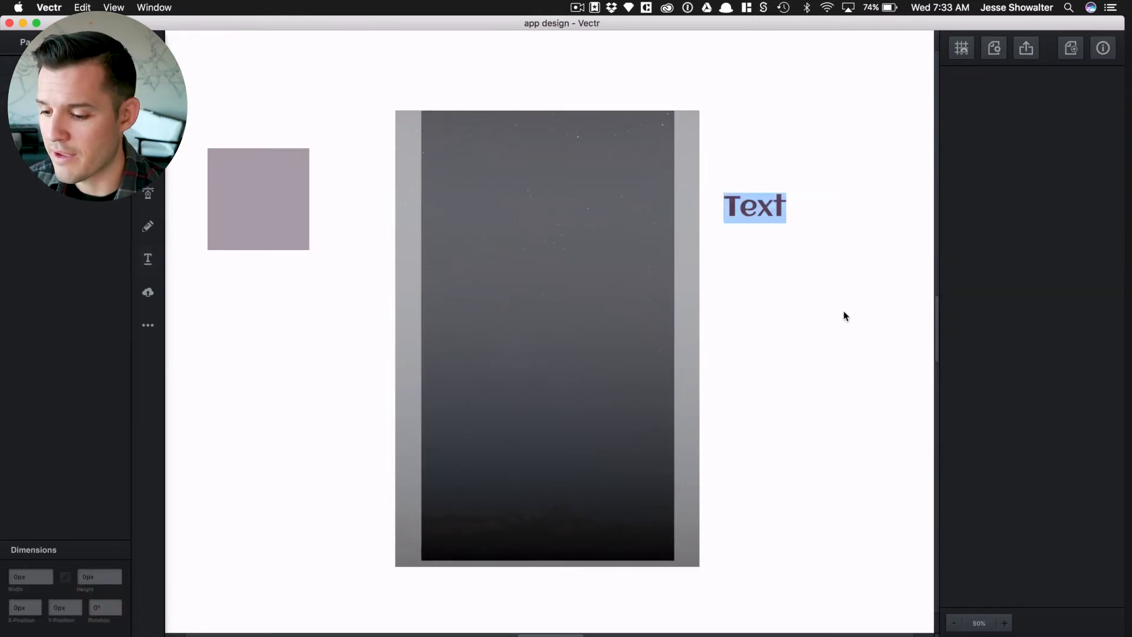
Step: Finish editing the text box, try the Snapping mode, and set the canvas alignment mode to Grid
{"action": "left_click", "coordinate": [839, 284]}
{"action": "key", "text": "Escape"}
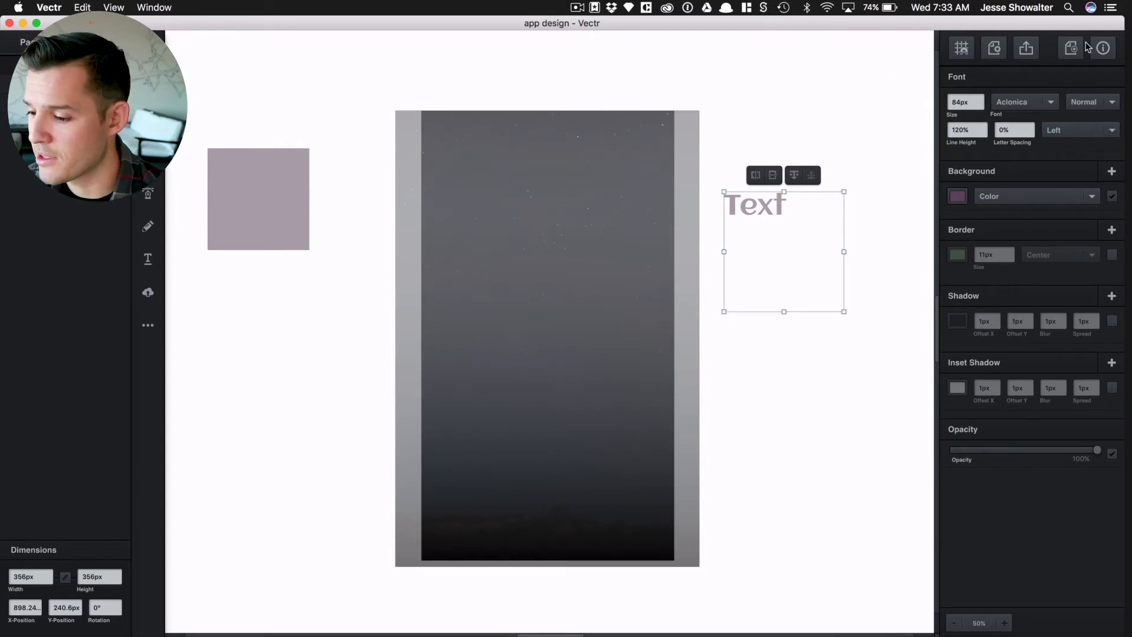
{"action": "left_click", "coordinate": [962, 49]}
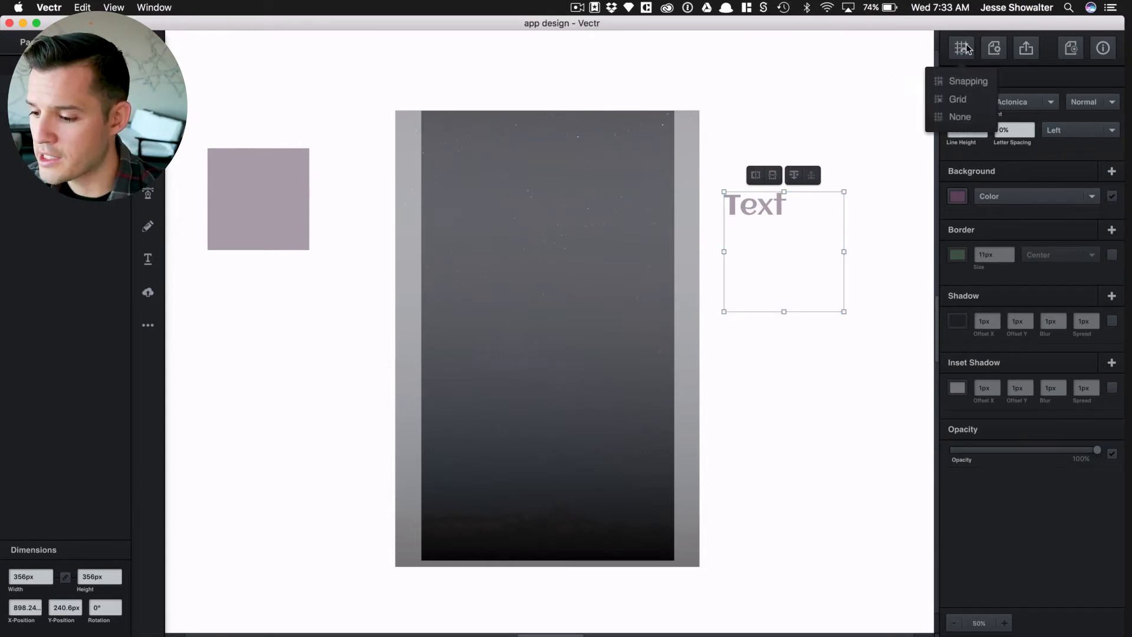
{"action": "left_click", "coordinate": [961, 82]}
{"action": "left_click", "coordinate": [962, 52]}
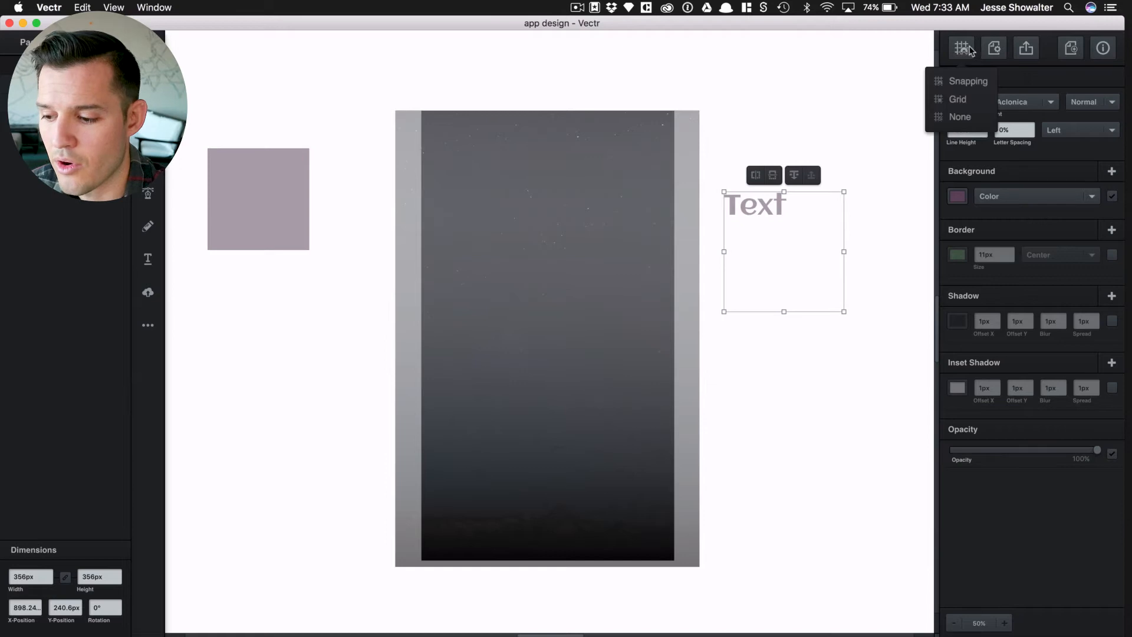
{"action": "left_click", "coordinate": [958, 97]}
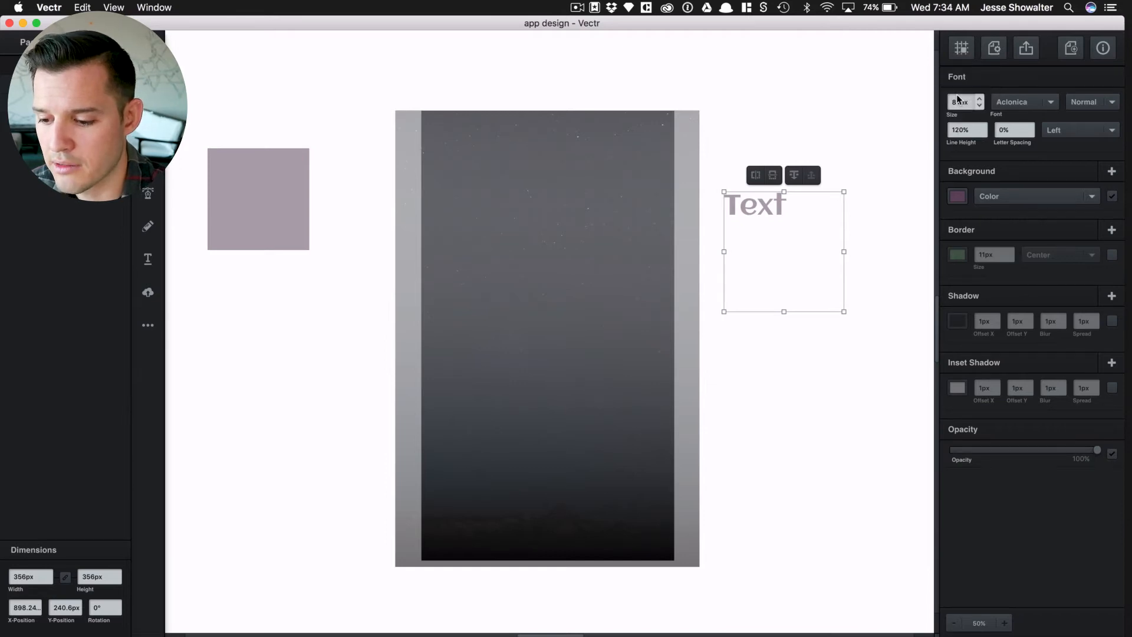
Step: Move the night-sky photo off the page to its right and place the purple square on the page at about X 164, Y 308 px
{"action": "left_click", "coordinate": [800, 160]}
{"action": "left_click_drag", "start_coordinate": [588, 184], "coordinate": [917, 224]}
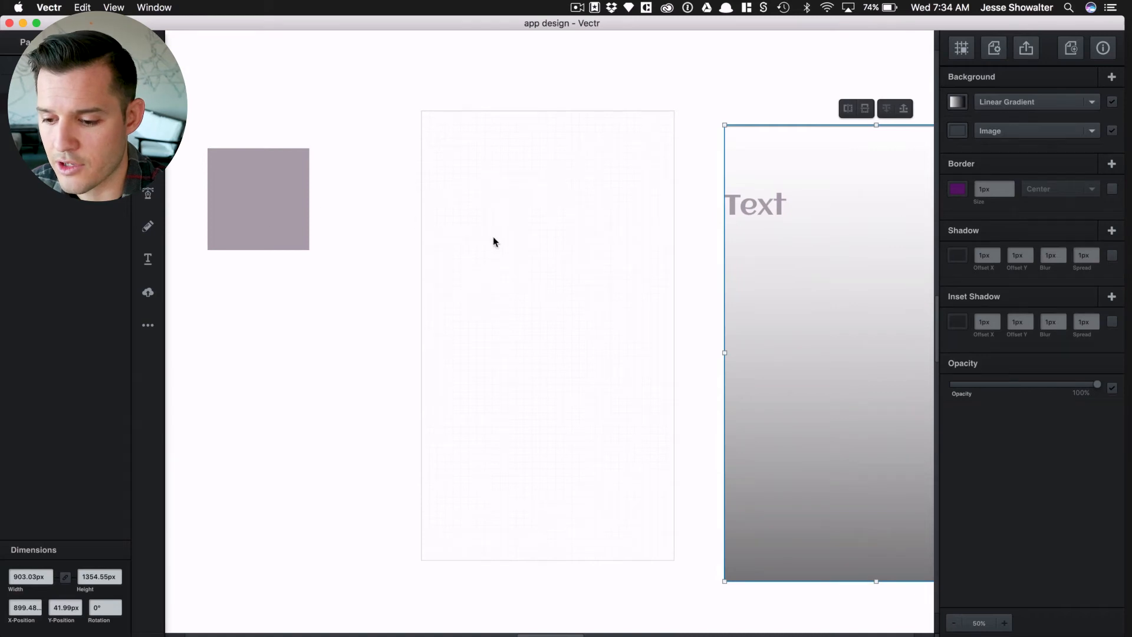
{"action": "left_click_drag", "start_coordinate": [287, 212], "coordinate": [549, 268]}
{"action": "left_click_drag", "start_coordinate": [680, 284], "coordinate": [500, 240]}
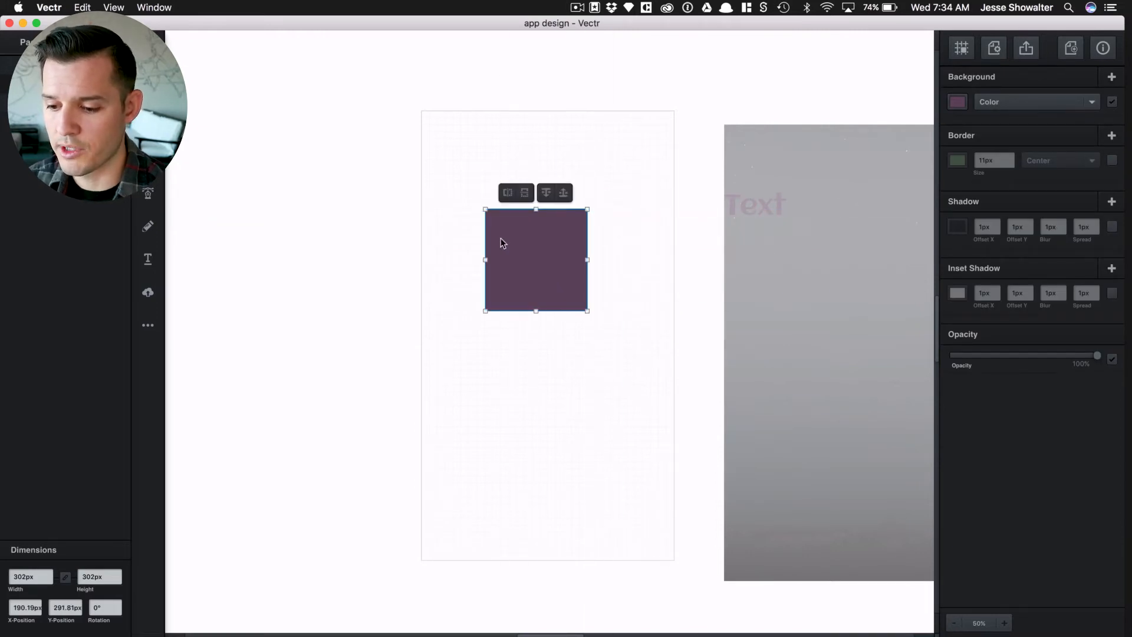
{"action": "key", "text": "super+equal"}
{"action": "left_click_drag", "start_coordinate": [494, 186], "coordinate": [476, 195]}
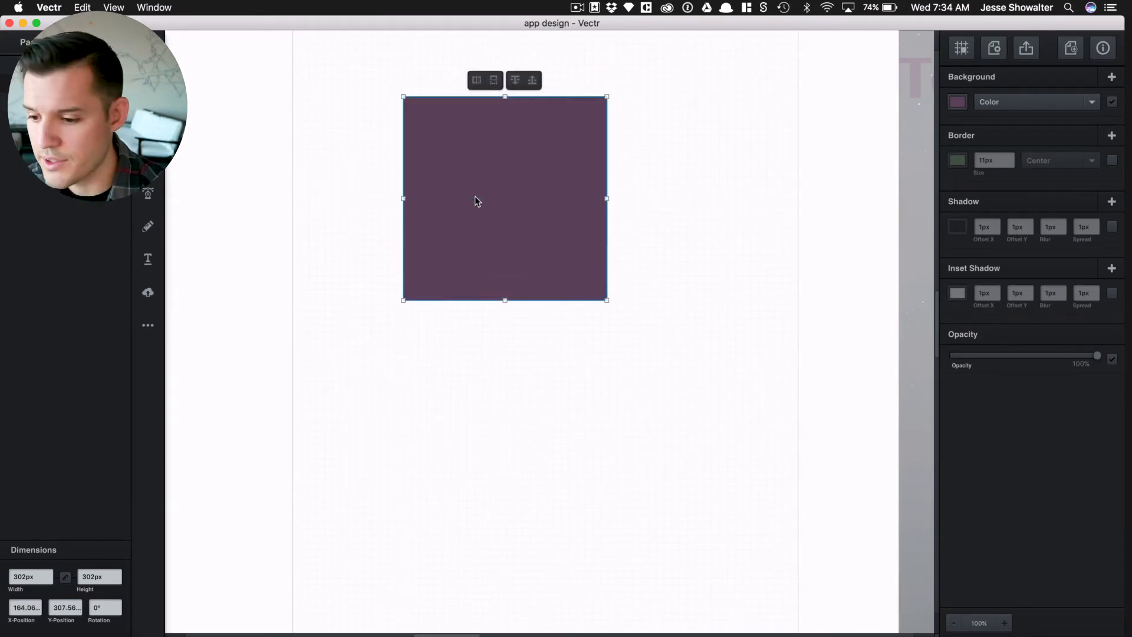
{"action": "scroll", "coordinate": [475, 196], "scroll_direction": "up", "scroll_amount": 5}
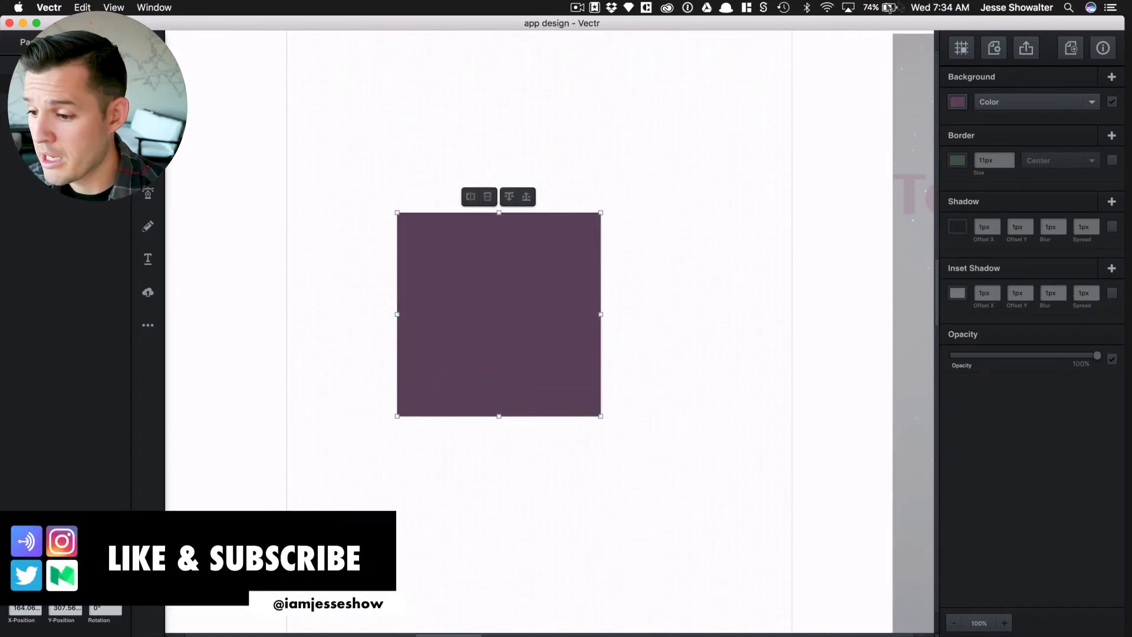
Step: Set the canvas alignment mode to None and reposition the photo and the purple square, placing the square at about X 77, Y 159 px
{"action": "left_click", "coordinate": [962, 48]}
{"action": "left_click", "coordinate": [962, 121]}
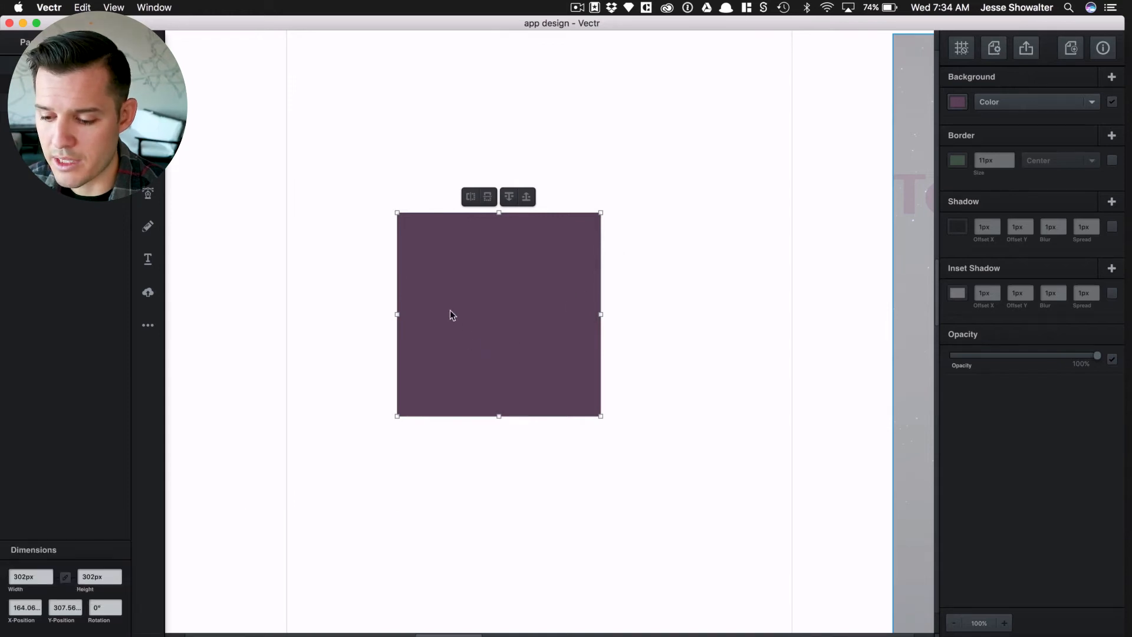
{"action": "key", "text": "super+z"}
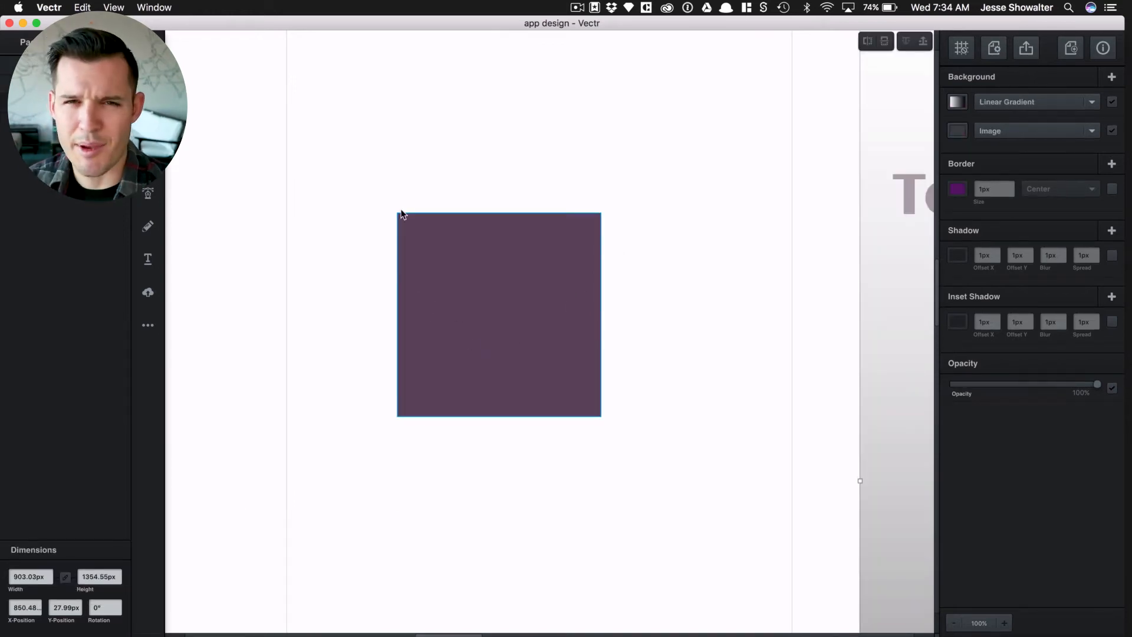
{"action": "key", "text": "super+z"}
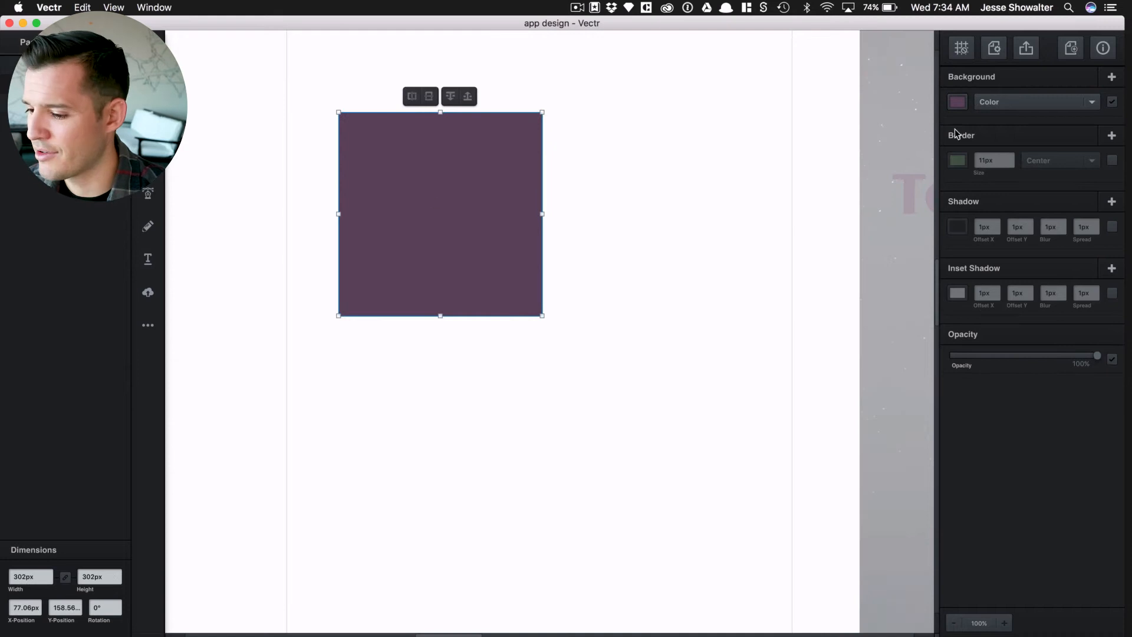
Step: View the file's name and unit options, and set the export to the selected square in svg format
{"action": "left_click", "coordinate": [995, 48]}
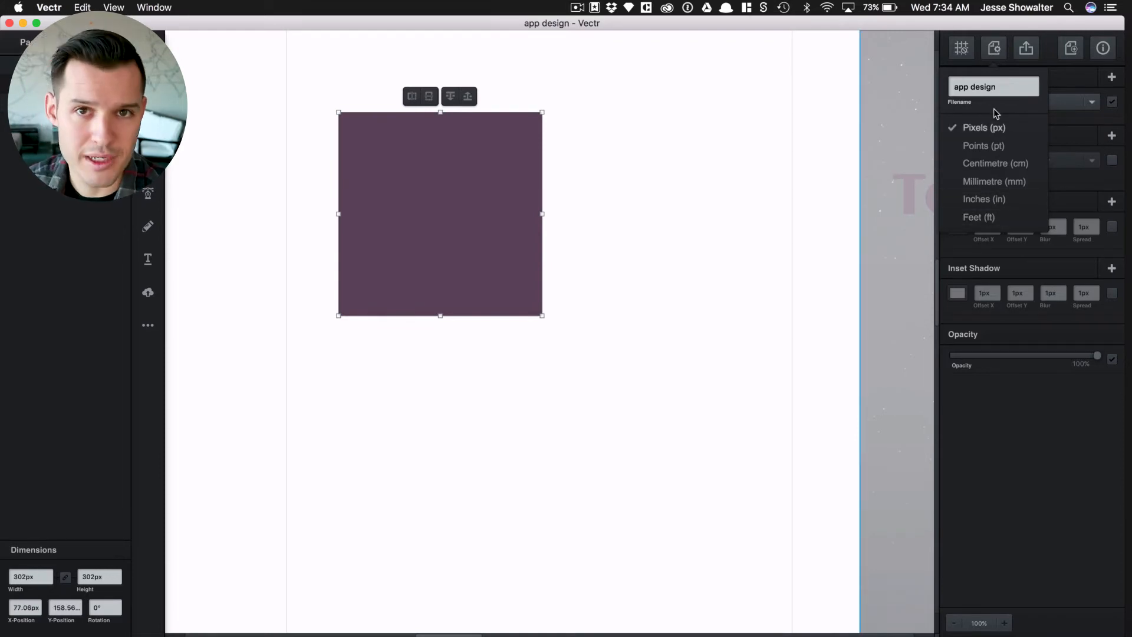
{"action": "left_click", "coordinate": [1028, 51]}
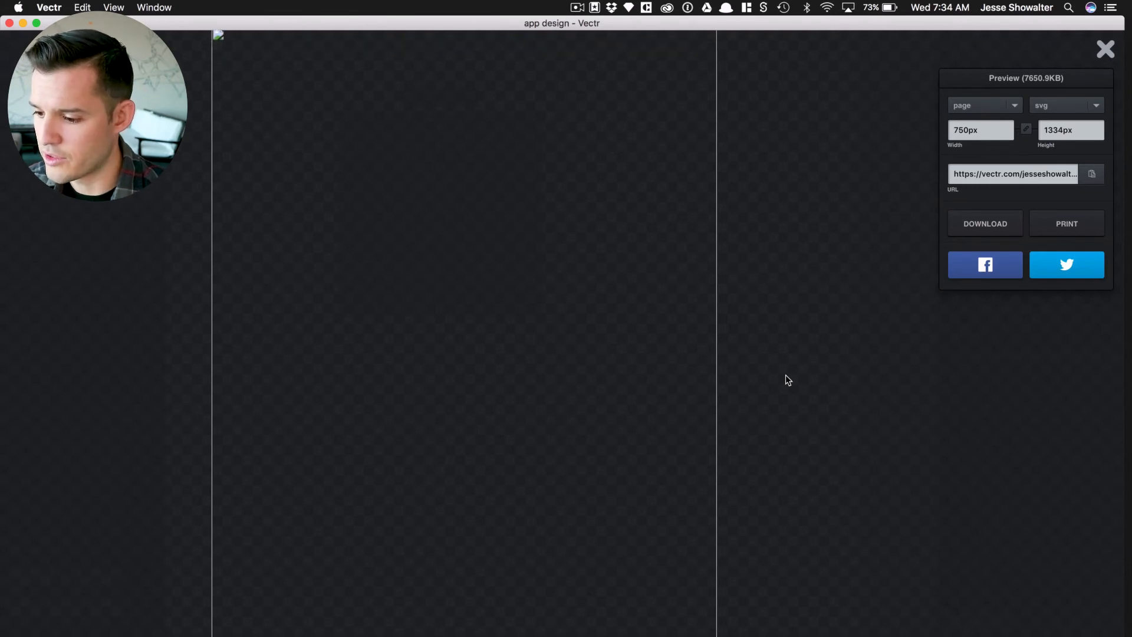
{"action": "left_click", "coordinate": [1018, 104]}
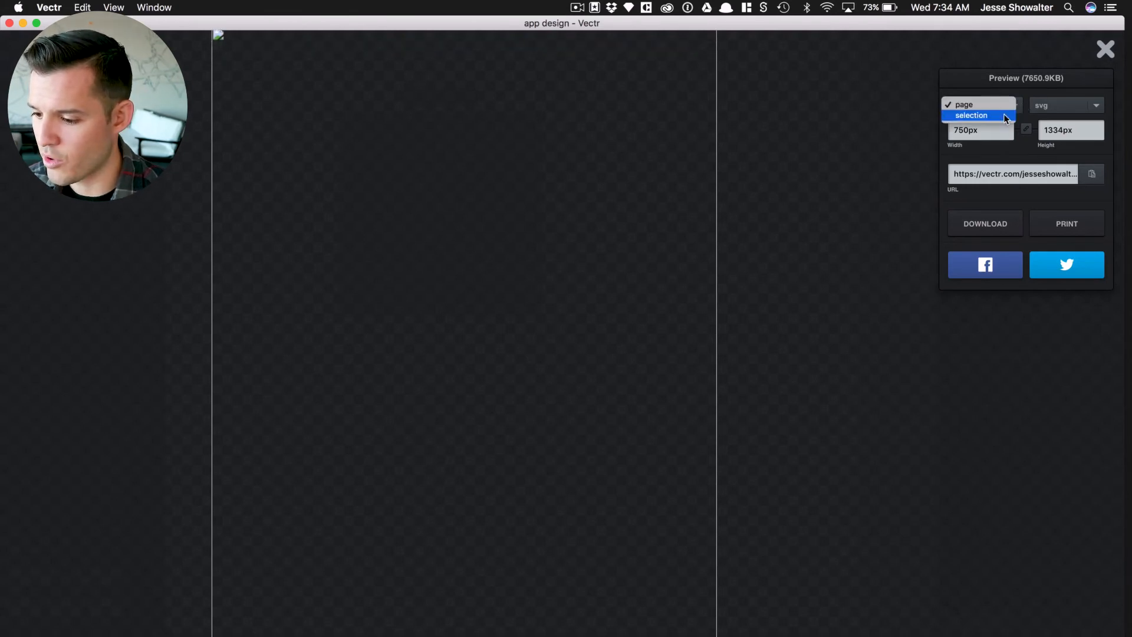
{"action": "left_click", "coordinate": [1003, 114]}
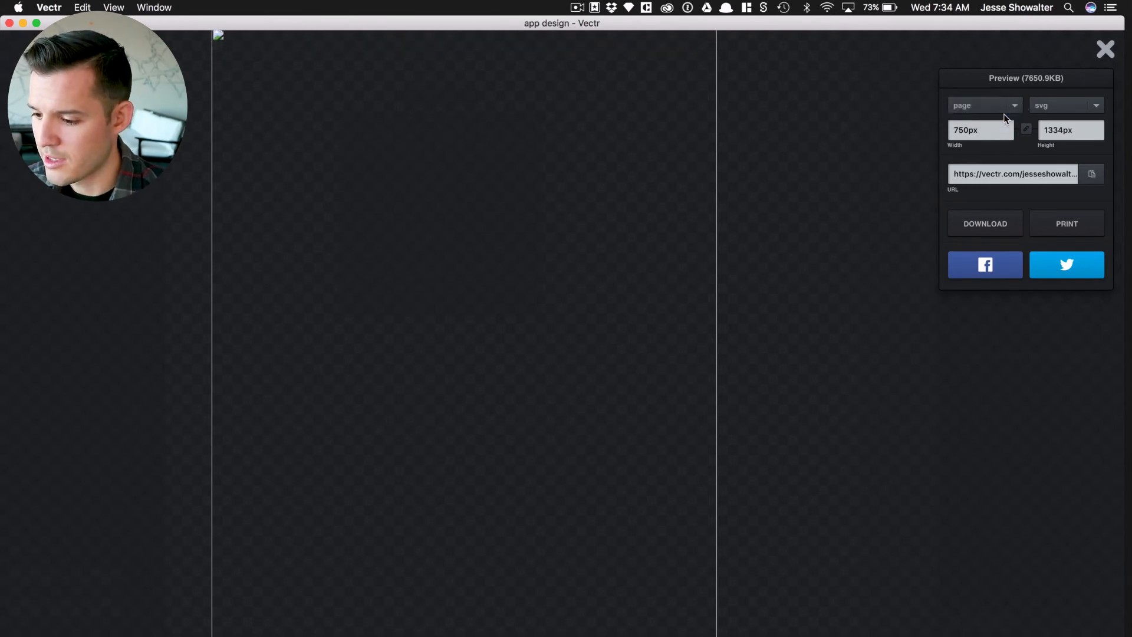
{"action": "left_click", "coordinate": [1065, 105]}
{"action": "left_click", "coordinate": [1065, 105]}
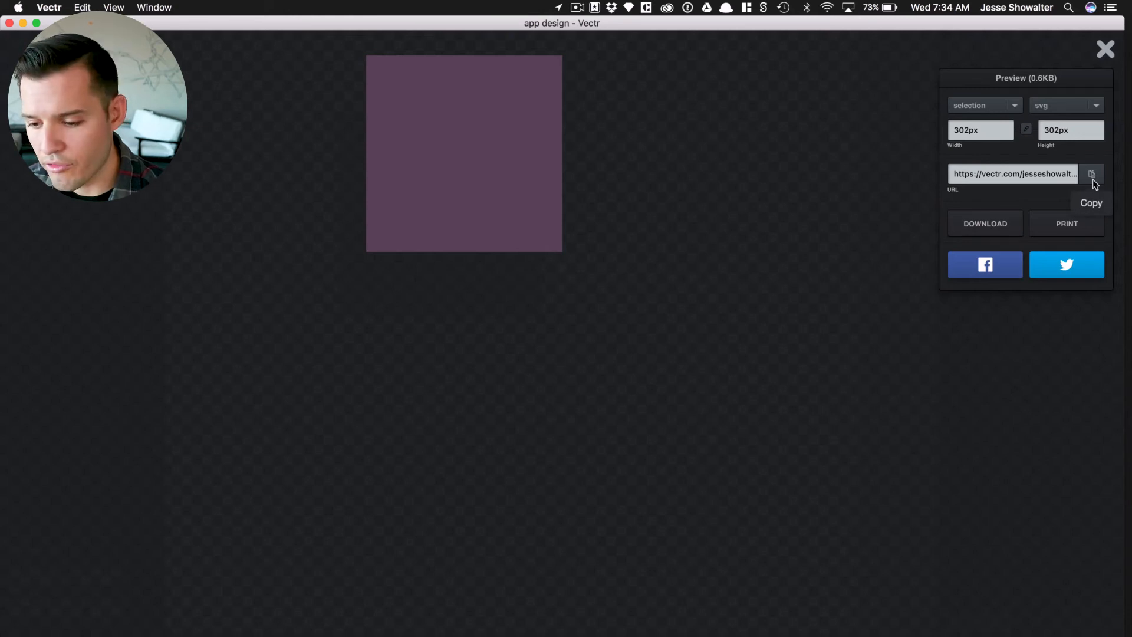
Step: Download the selected square to the Desktop as app design.svg and preview the saved file in Finder
{"action": "left_click", "coordinate": [982, 228]}
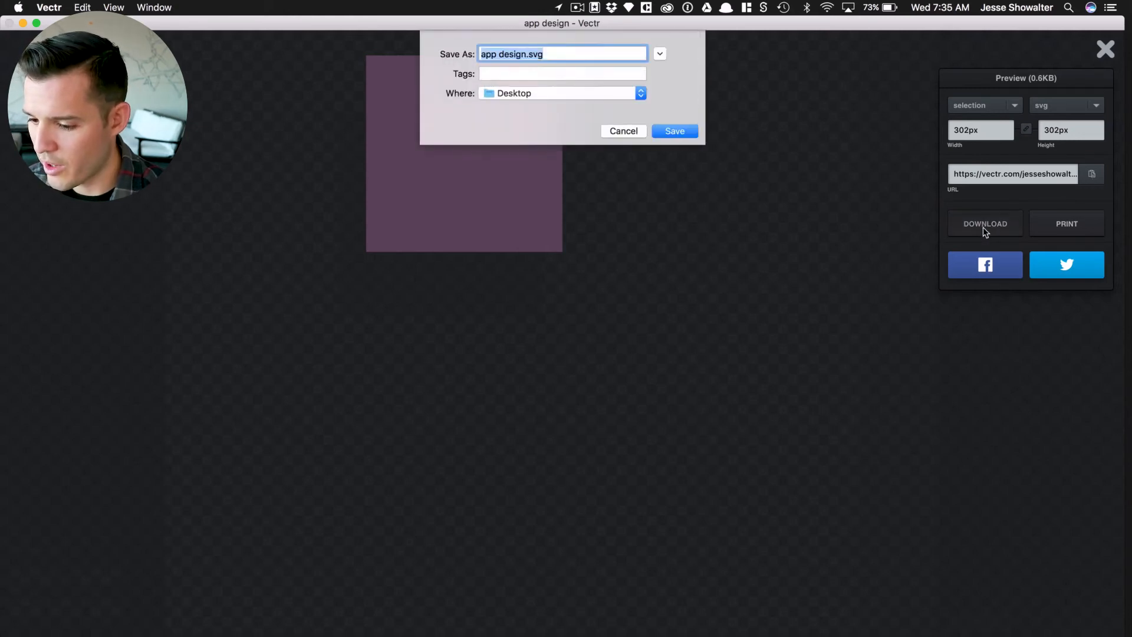
{"action": "left_click", "coordinate": [674, 131]}
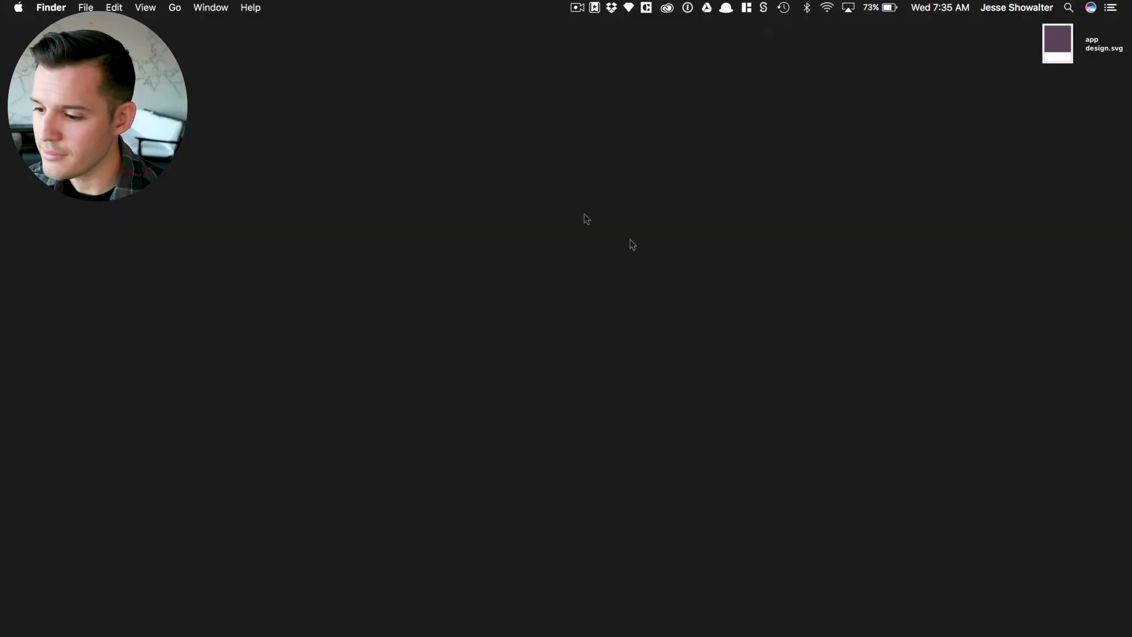
{"action": "left_click", "coordinate": [1056, 41]}
{"action": "key", "text": "space"}
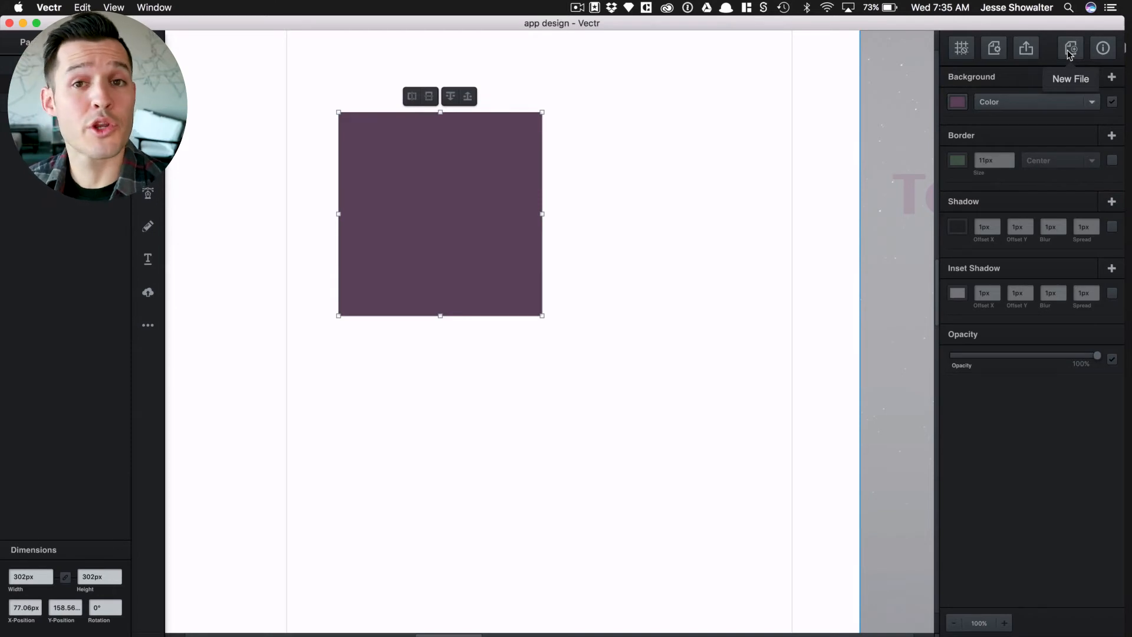
Step: View the available help resources and the Lessons overview, and close the overview
{"action": "left_click", "coordinate": [1107, 53]}
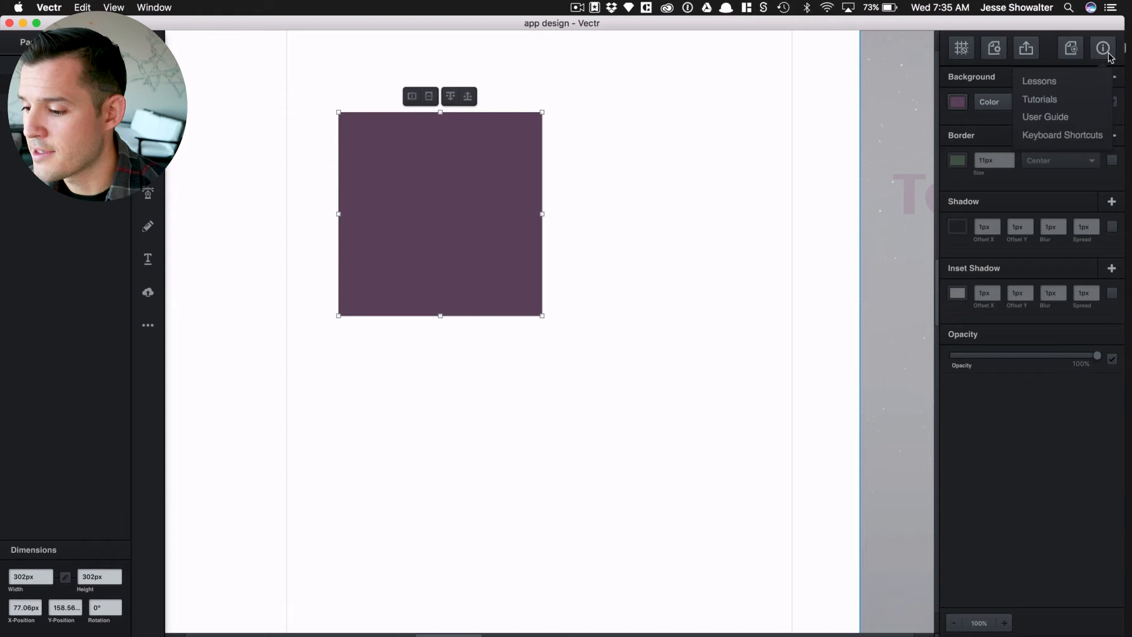
{"action": "left_click", "coordinate": [1055, 89]}
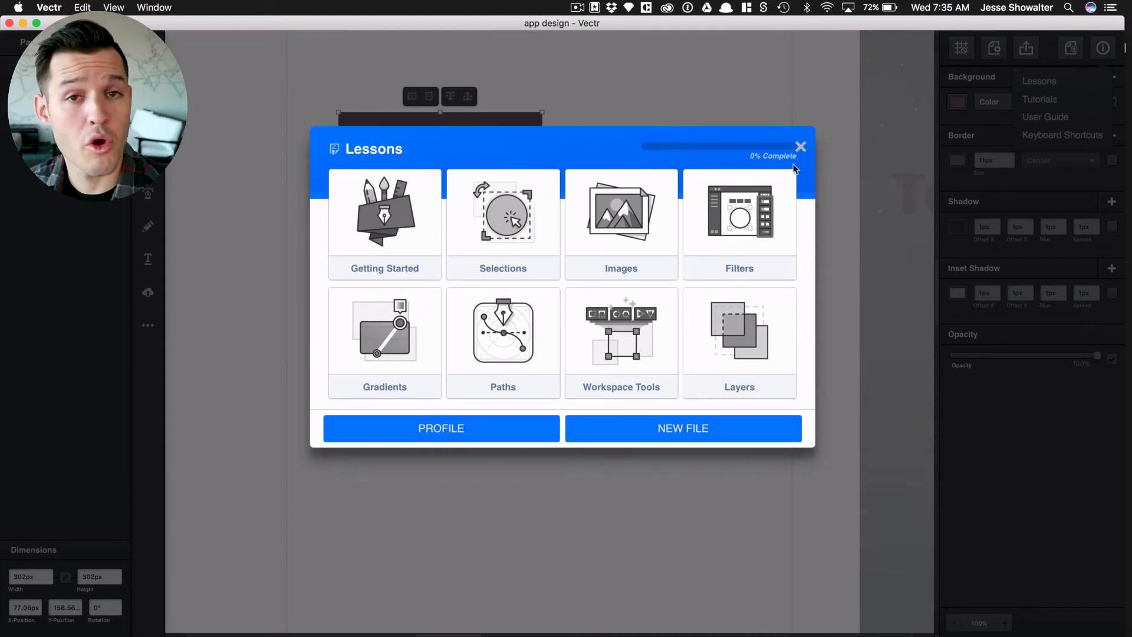
{"action": "left_click", "coordinate": [800, 147]}
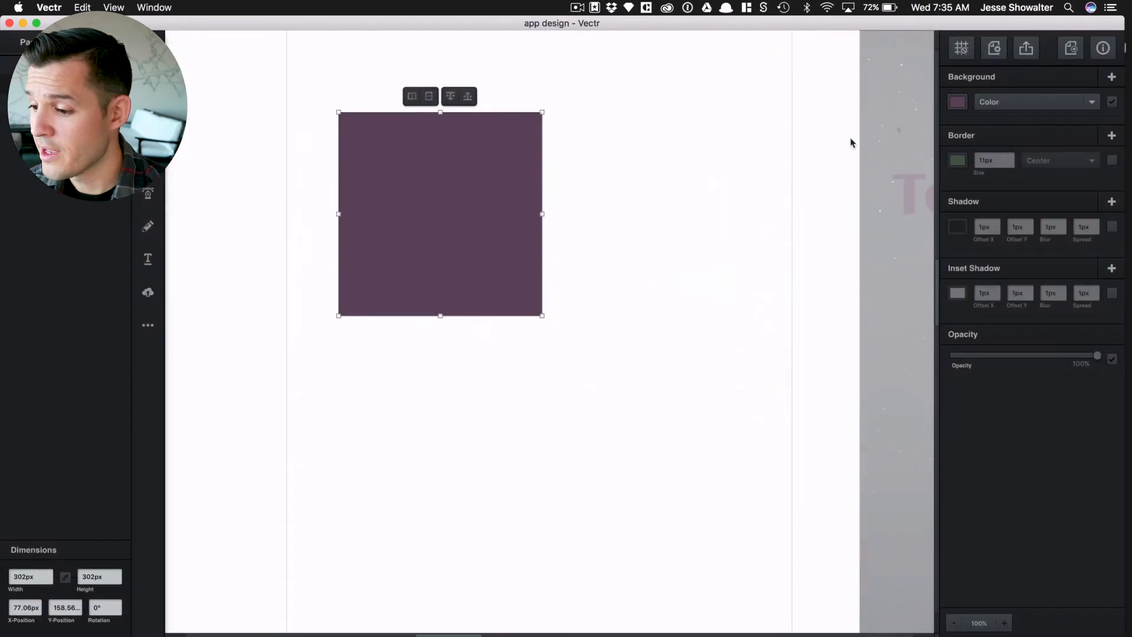
Step: Browse the list on the Tutorials page and close its window
{"action": "left_click", "coordinate": [1061, 98]}
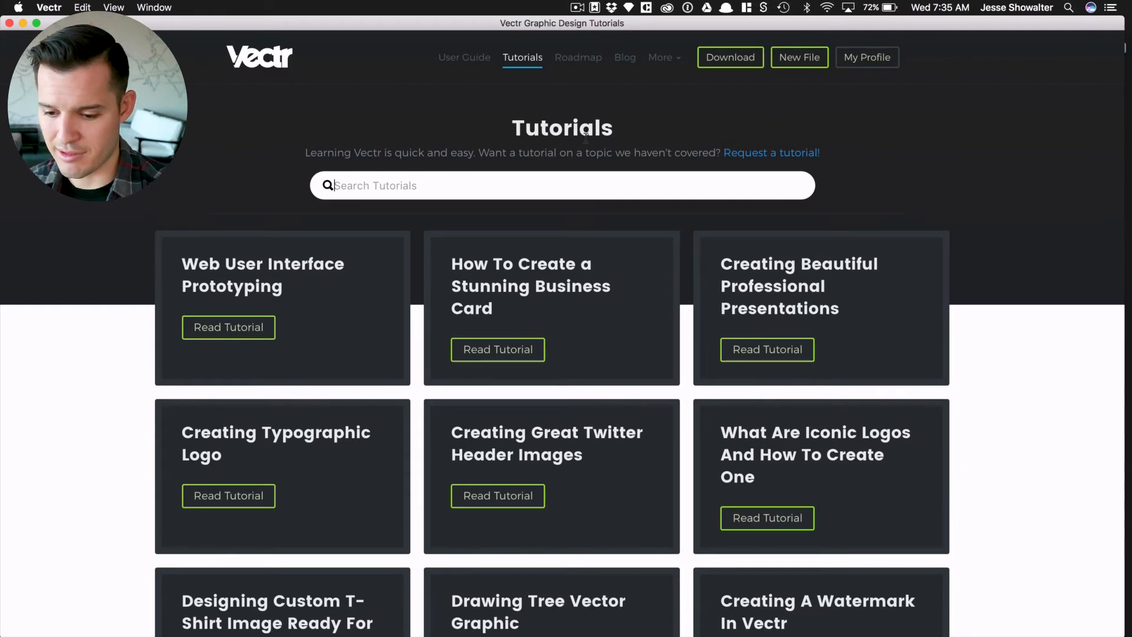
{"action": "scroll", "coordinate": [334, 325], "scroll_direction": "down", "scroll_amount": 15}
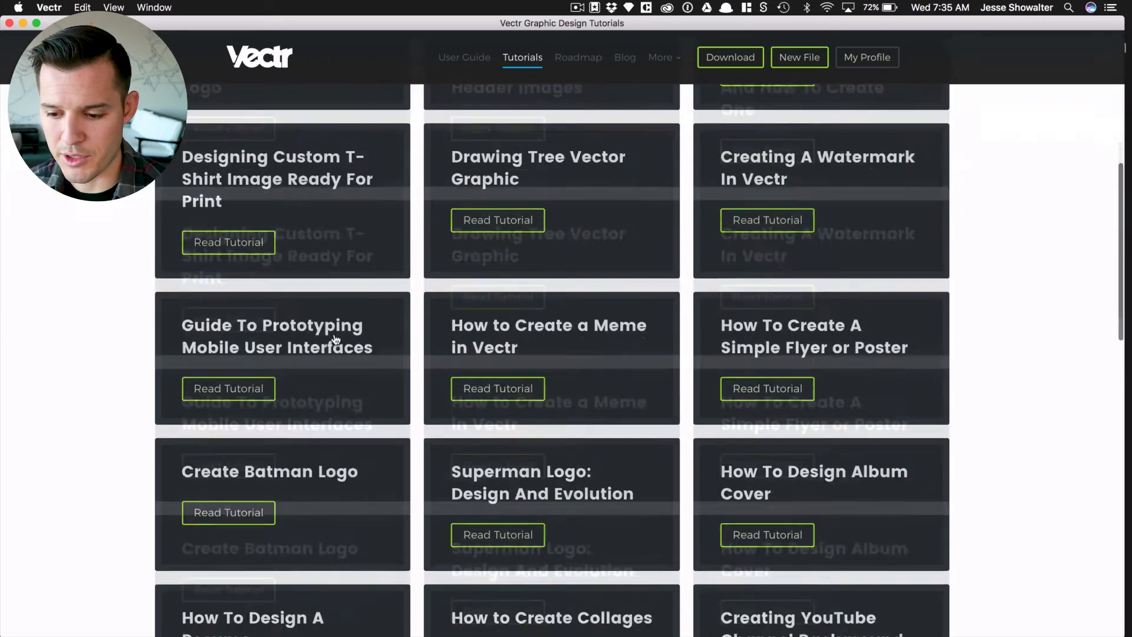
{"action": "scroll", "coordinate": [334, 336], "scroll_direction": "up", "scroll_amount": 15}
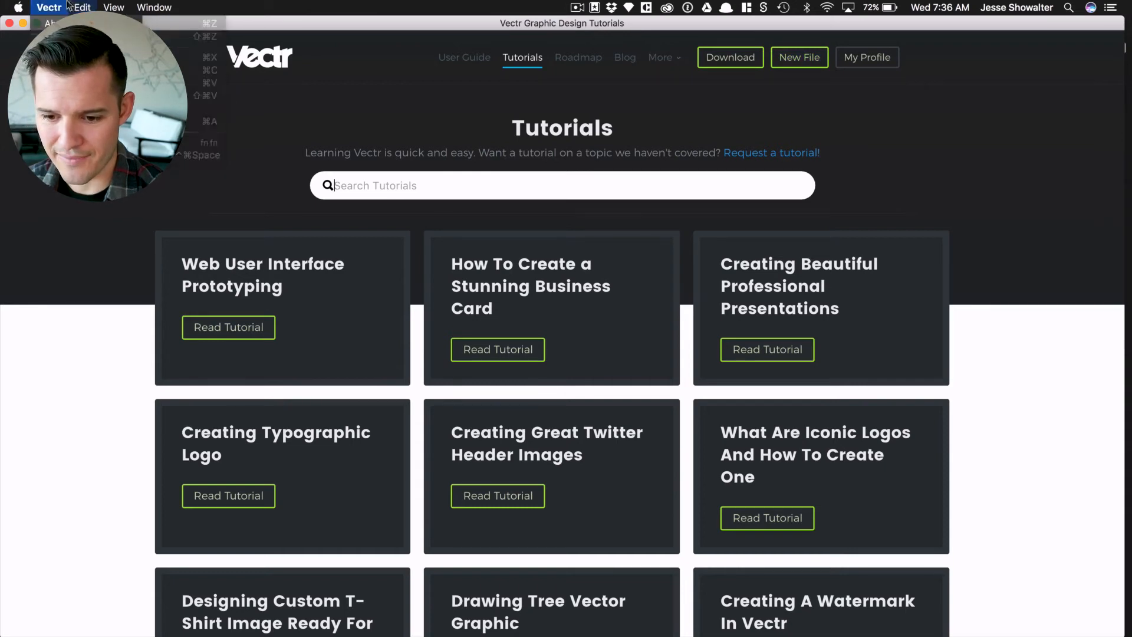
{"action": "left_click", "coordinate": [9, 24]}
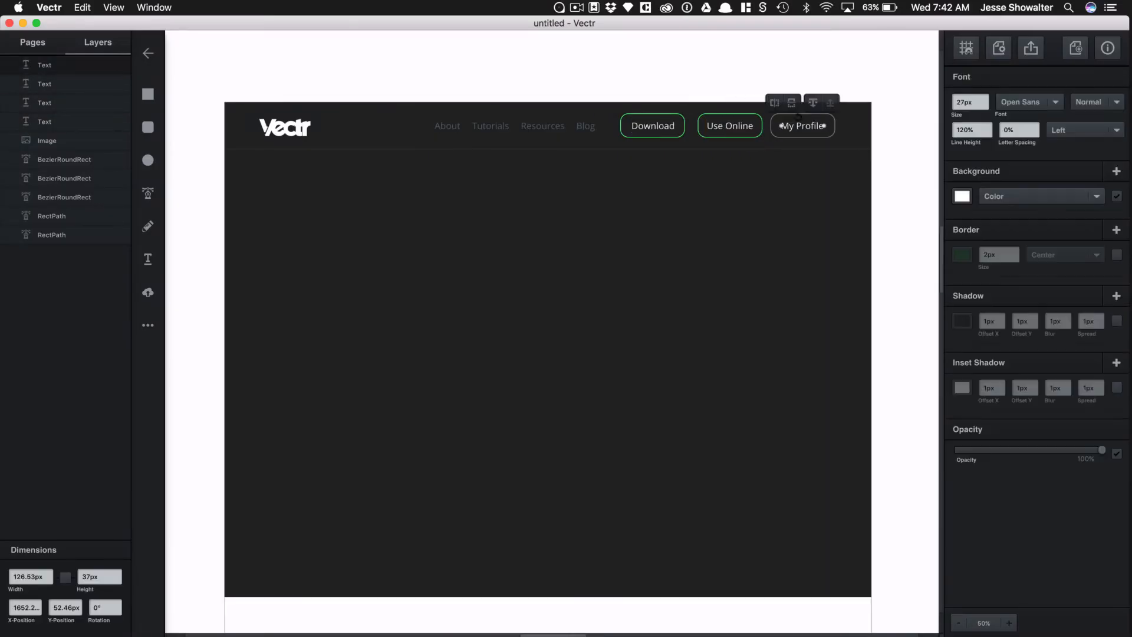
Step: Group the Download label with its rounded button outline in the web page header
{"action": "left_click", "coordinate": [646, 132]}
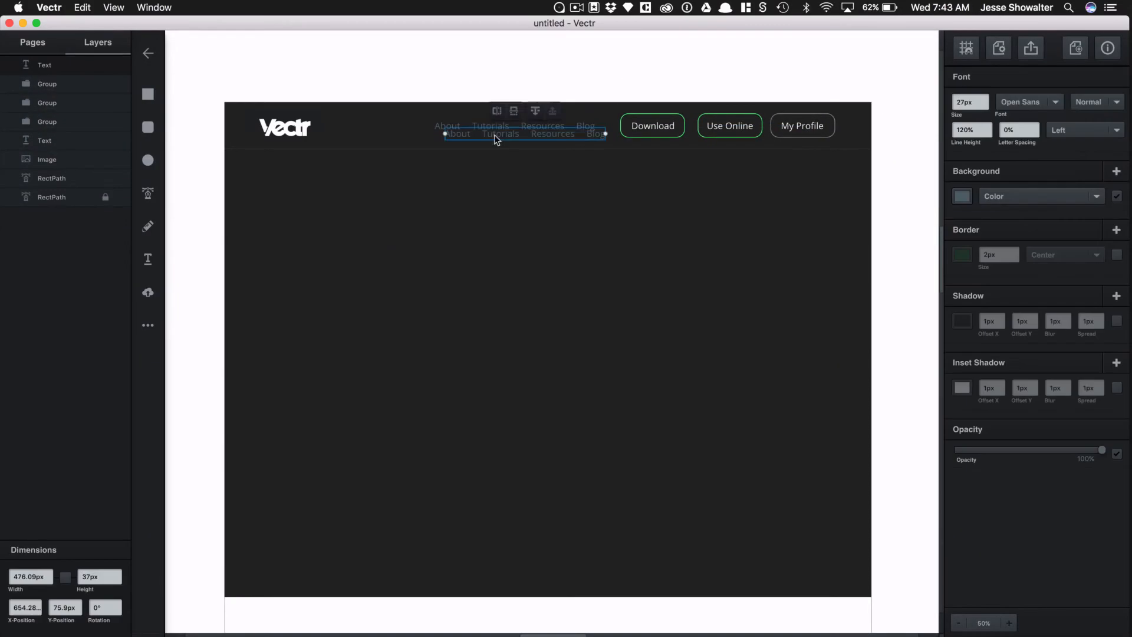